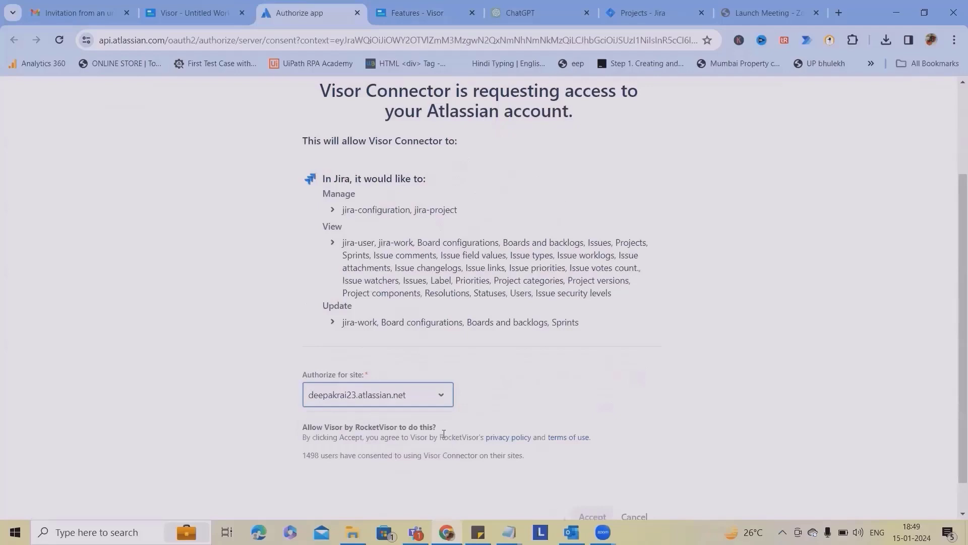
# Accept Visor Connector's access request for the selected Atlassian site and choose to add Jira fields to the workbook.
pyautogui.click(594, 482)
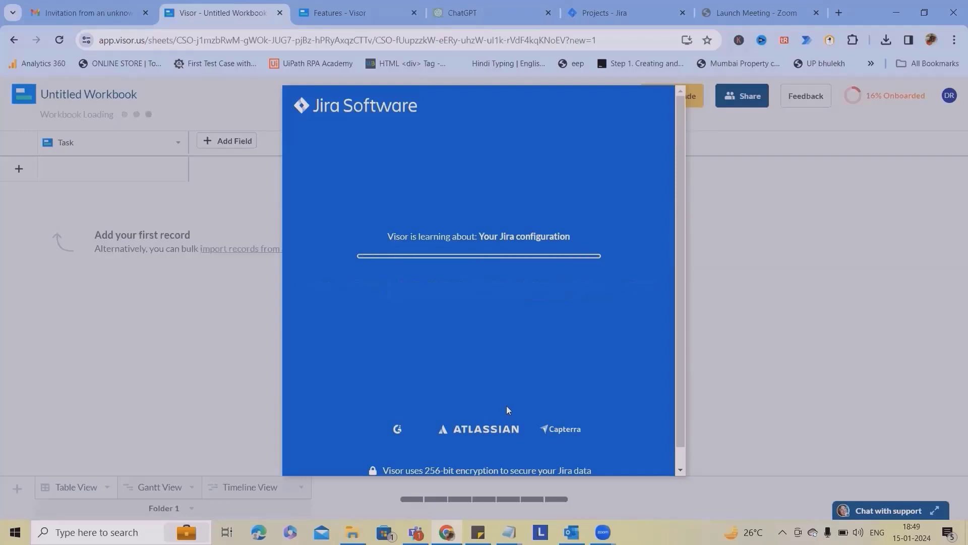
pyautogui.scroll(-1, 505, 407)
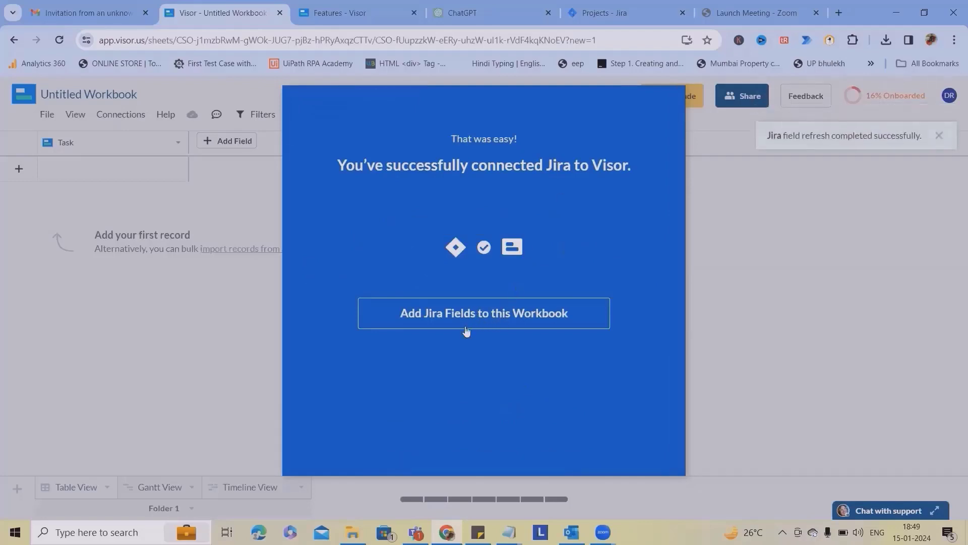
pyautogui.click(491, 323)
# Look through the available Jira projects and pick Data_Migration (DM) for the simple import.
pyautogui.scroll(-2, 201, 360)
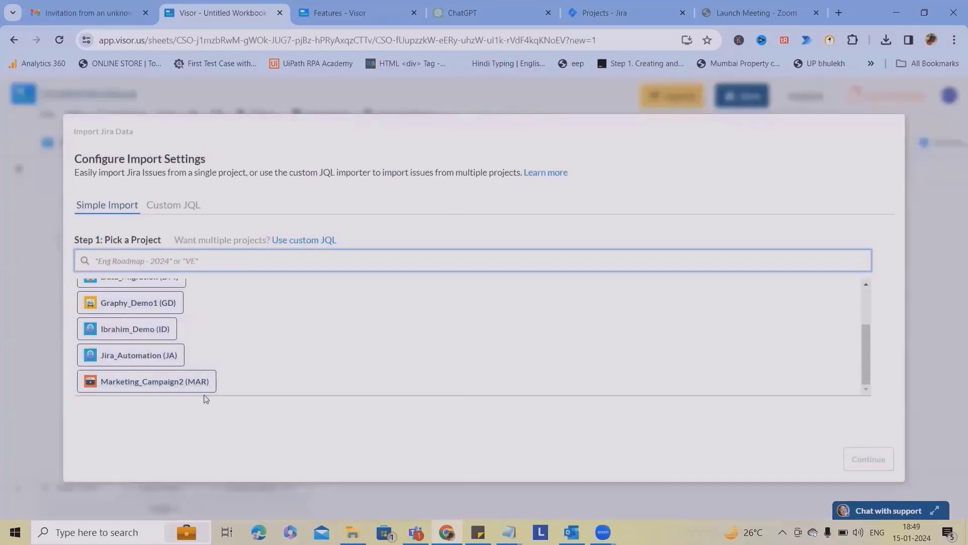
pyautogui.scroll(3, 209, 329)
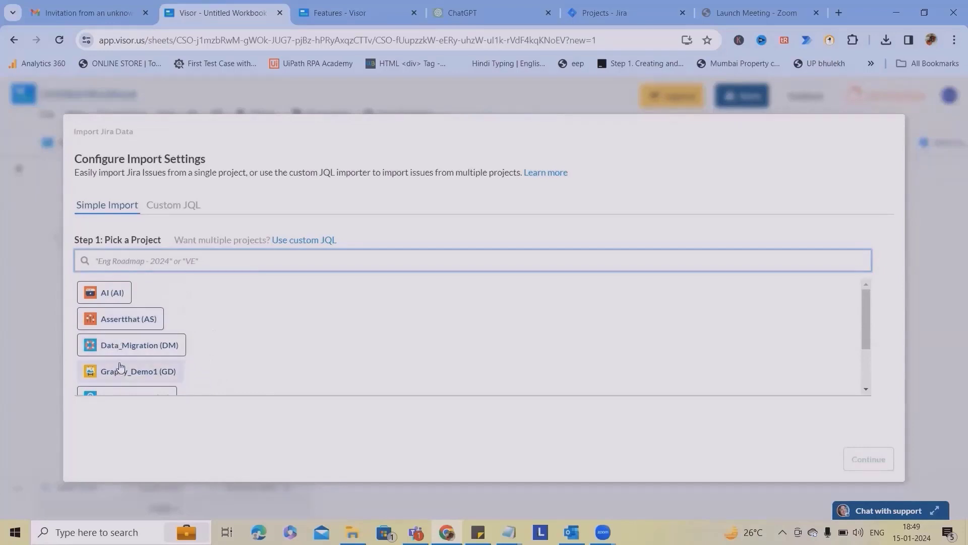
pyautogui.scroll(-2, 133, 360)
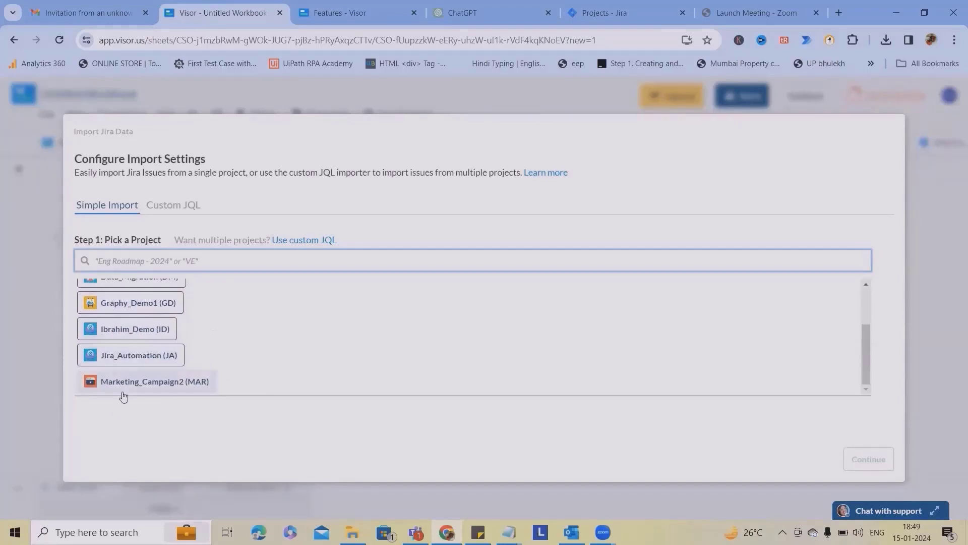
pyautogui.scroll(1, 123, 354)
pyautogui.scroll(1, 122, 354)
pyautogui.click(125, 341)
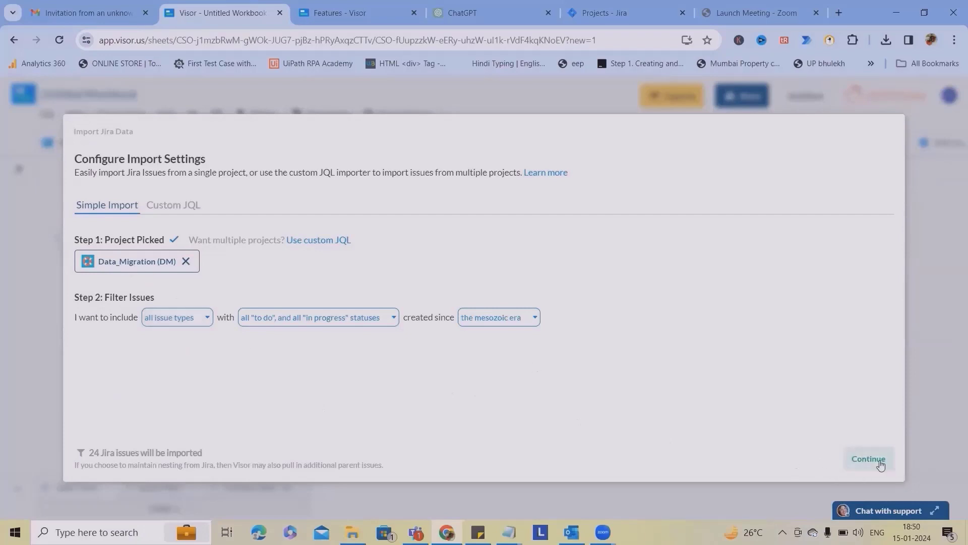
# Review the issues to import, set the hierarchy to Ignore nesting from Jira, and run the import.
pyautogui.click(861, 456)
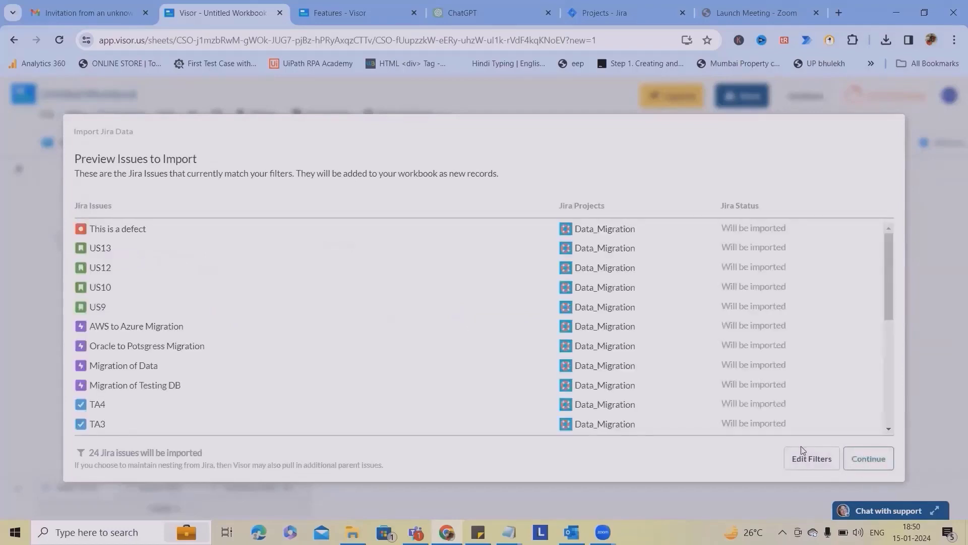
pyautogui.scroll(-5, 372, 347)
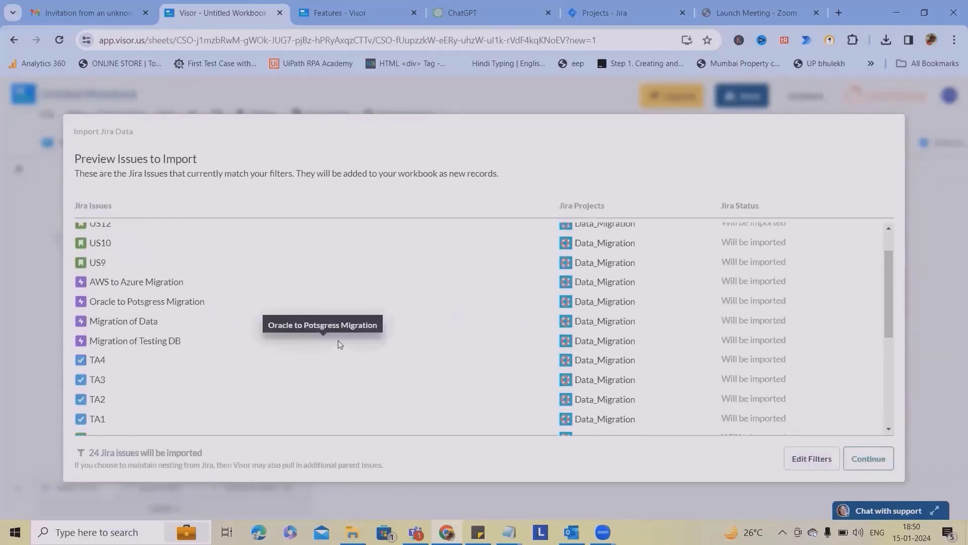
pyautogui.click(867, 458)
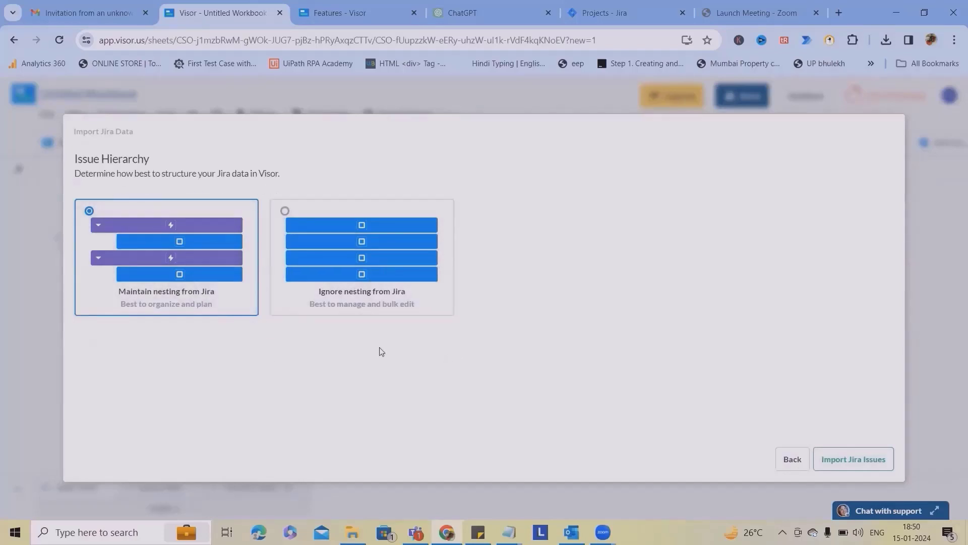
pyautogui.click(400, 280)
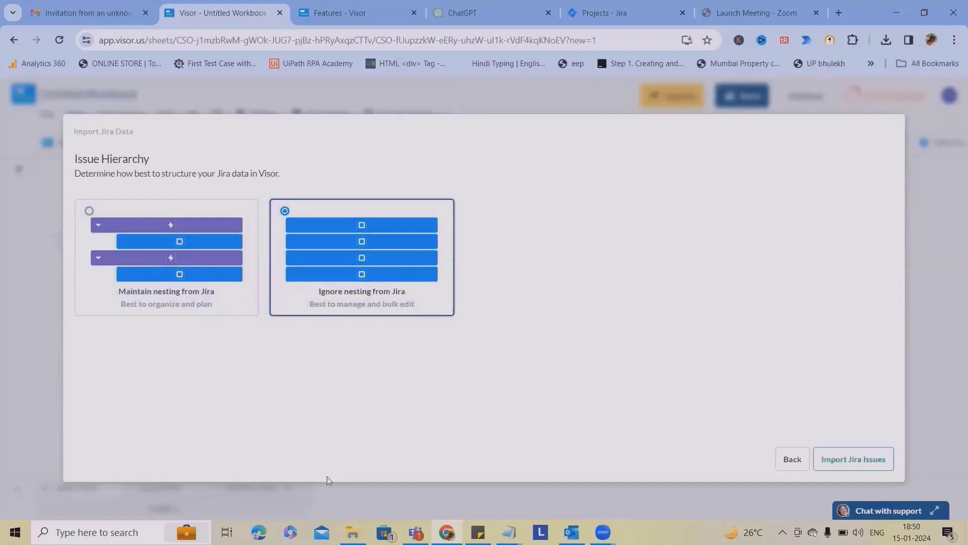
pyautogui.click(847, 464)
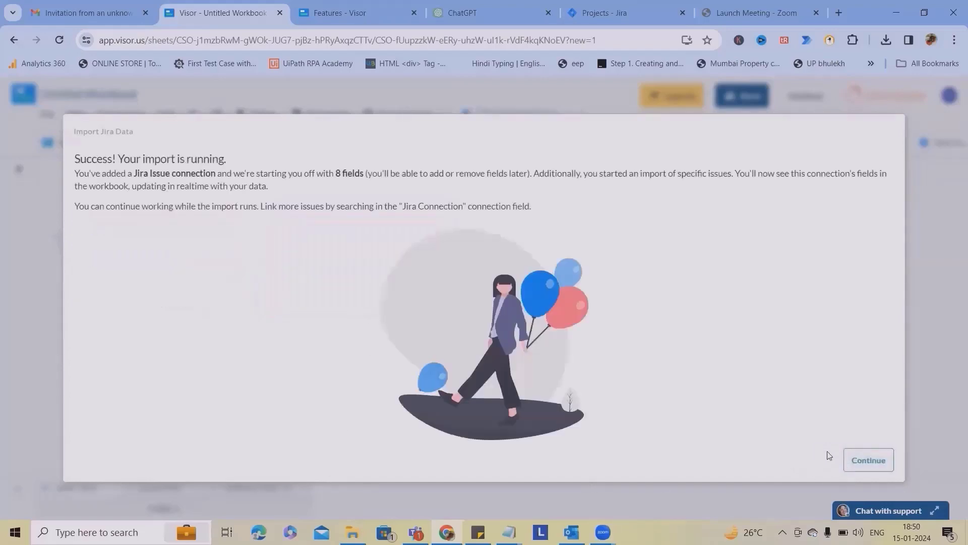
pyautogui.click(862, 458)
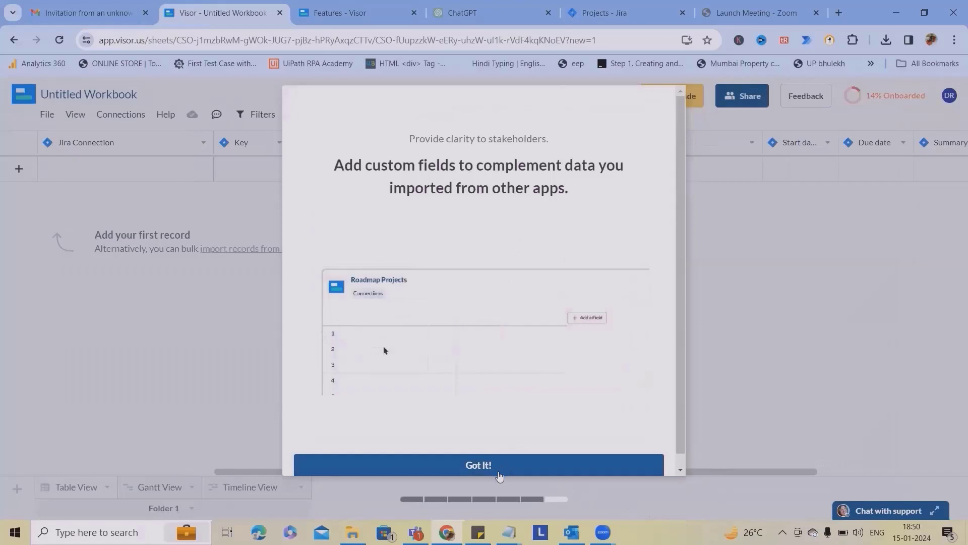
# Go on to the custom field choices and select Start Date (Visor Only), Due Date (Visor Only), Impact Severity and Total Hours (Expected).
pyautogui.scroll(-1, 498, 462)
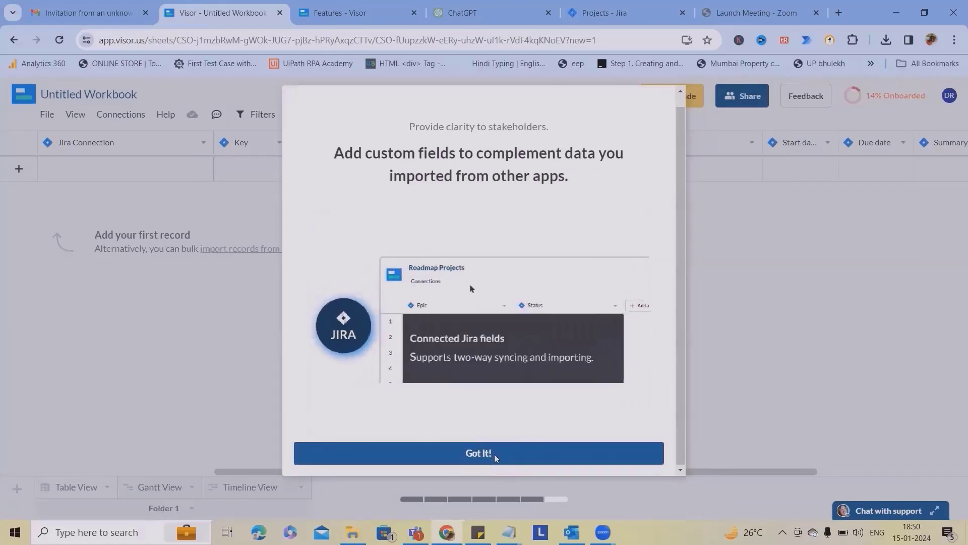
pyautogui.click(494, 454)
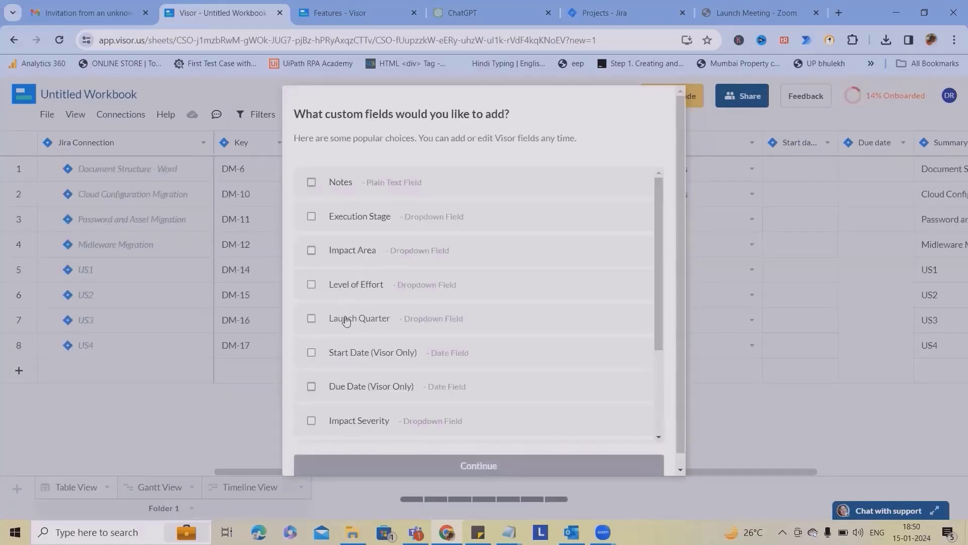
pyautogui.scroll(-3, 374, 347)
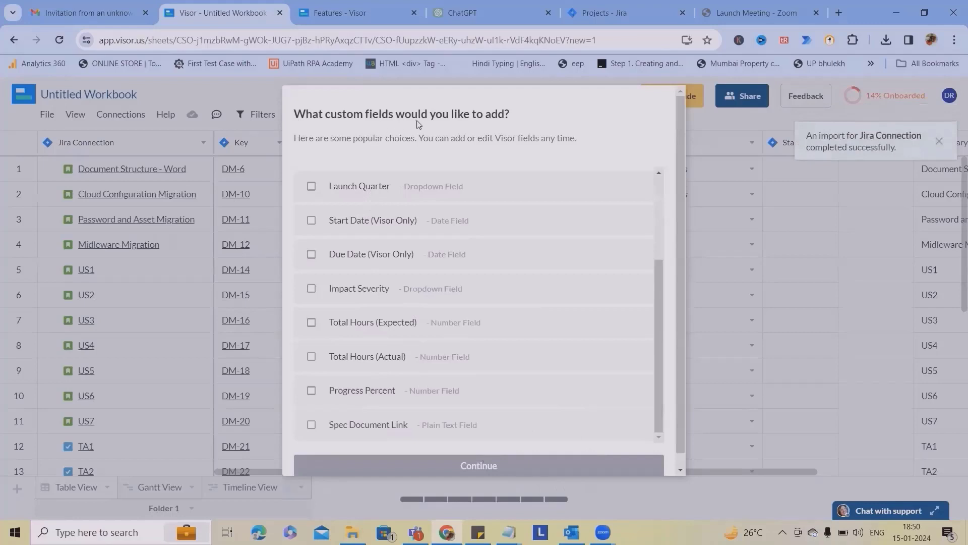
pyautogui.click(397, 230)
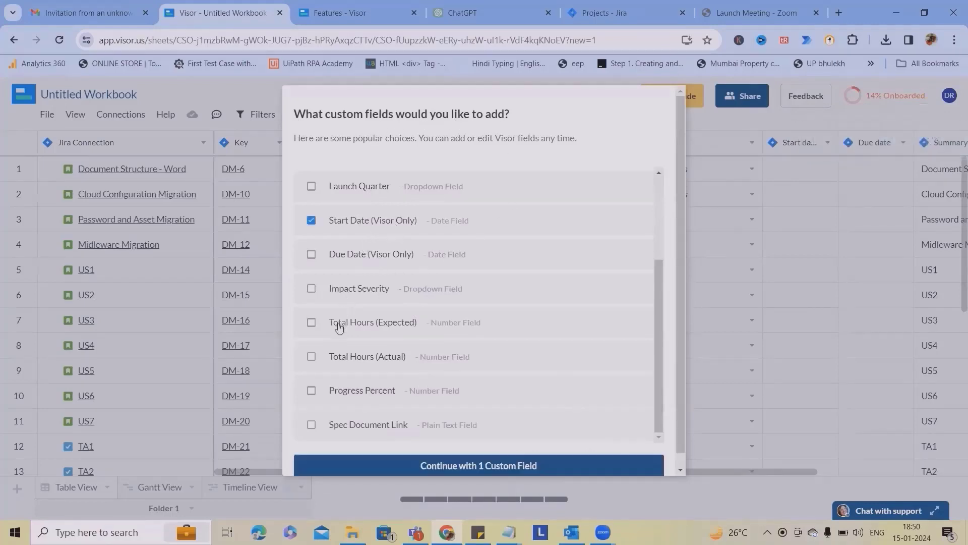
pyautogui.click(381, 258)
pyautogui.click(353, 290)
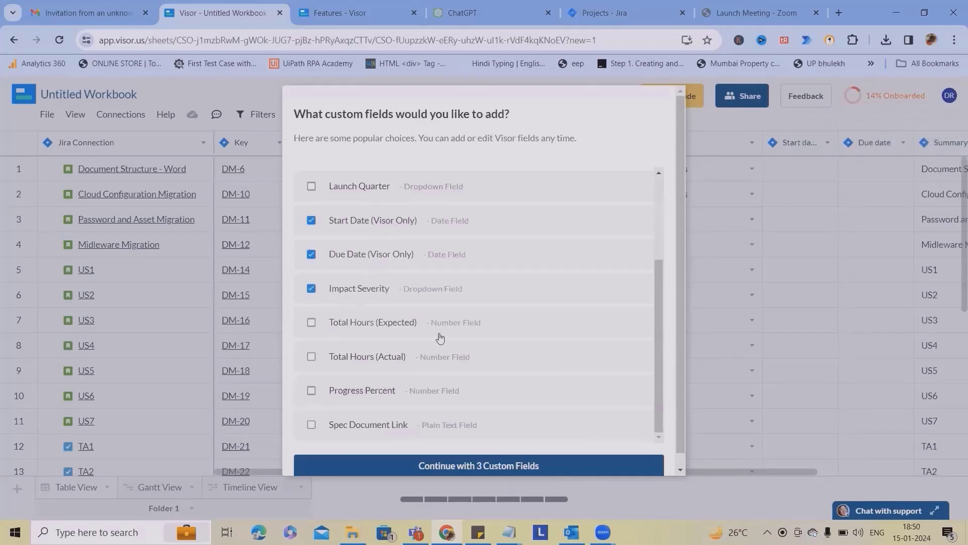
pyautogui.scroll(2, 356, 356)
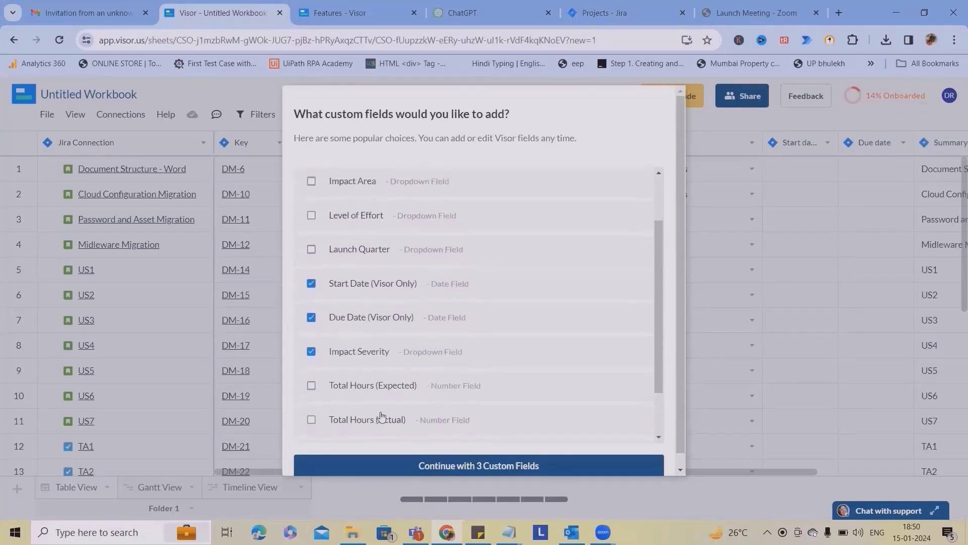
pyautogui.click(382, 398)
# Also select the Execution Stage, Impact Area, Level of Effort and Launch Quarter custom fields.
pyautogui.scroll(2, 383, 400)
pyautogui.click(361, 217)
pyautogui.click(359, 260)
pyautogui.click(330, 286)
pyautogui.click(333, 319)
# Complete the custom field selection with Total Hours (Actual), Progress Percent, Spec Document Link and Notes.
pyautogui.scroll(-3, 372, 353)
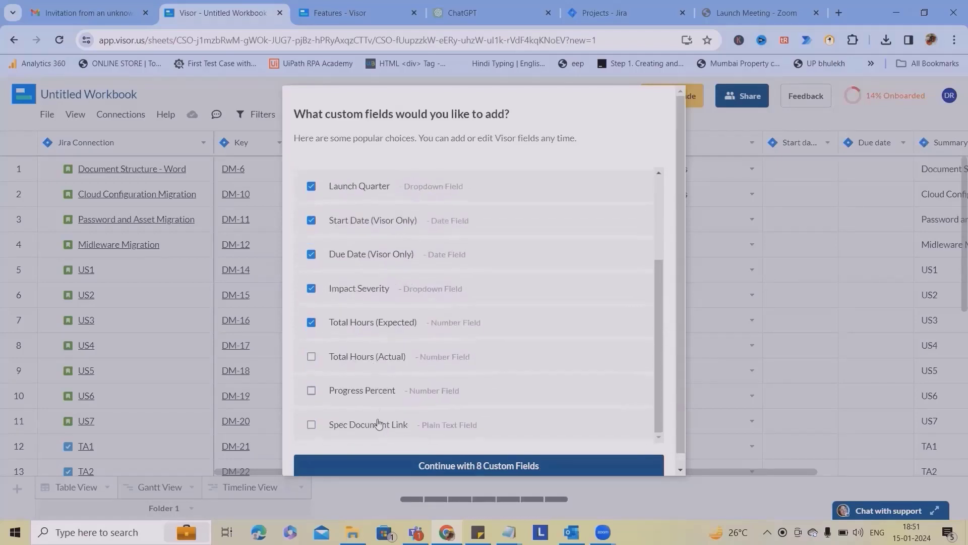
pyautogui.click(356, 368)
pyautogui.click(359, 395)
pyautogui.click(361, 427)
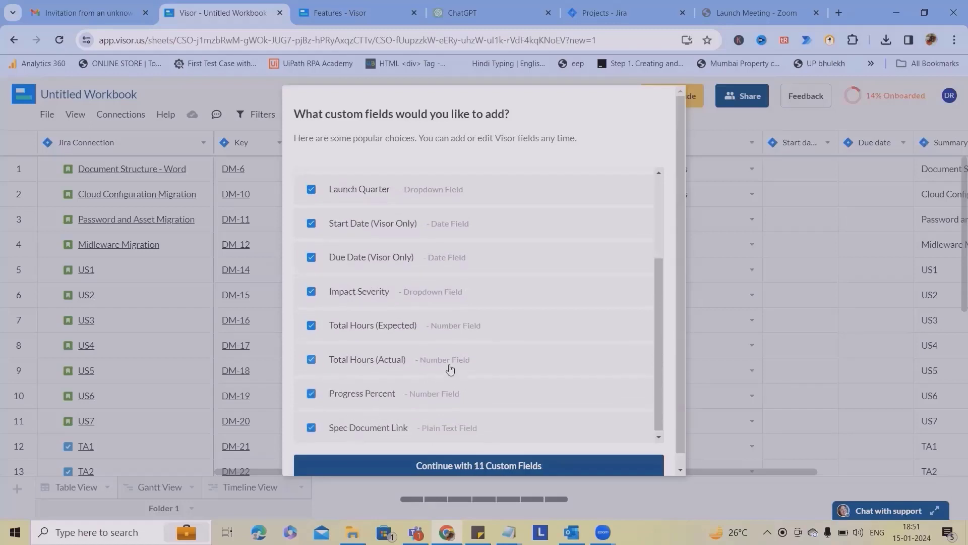
pyautogui.scroll(3, 341, 231)
pyautogui.click(343, 184)
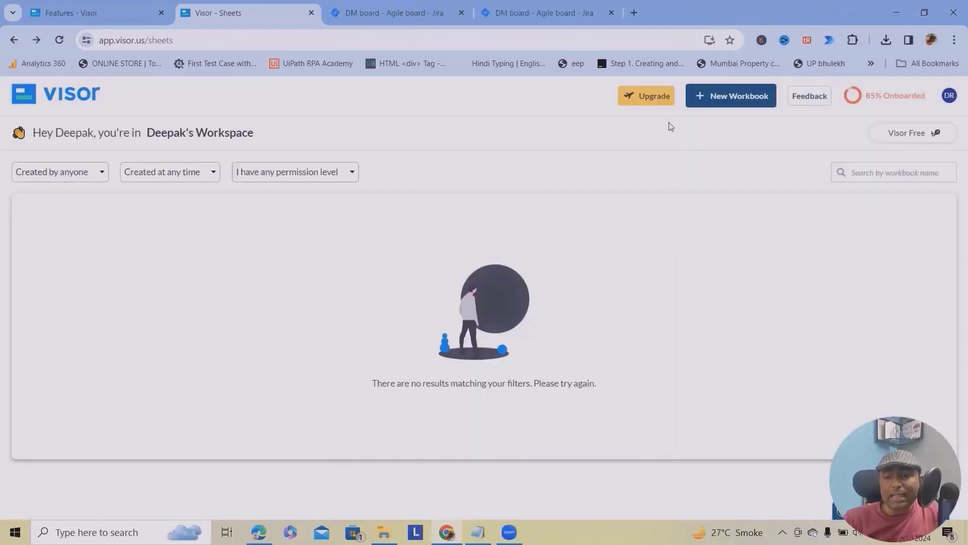
# Create a new workbook and choose to include Jira data in it.
pyautogui.click(730, 99)
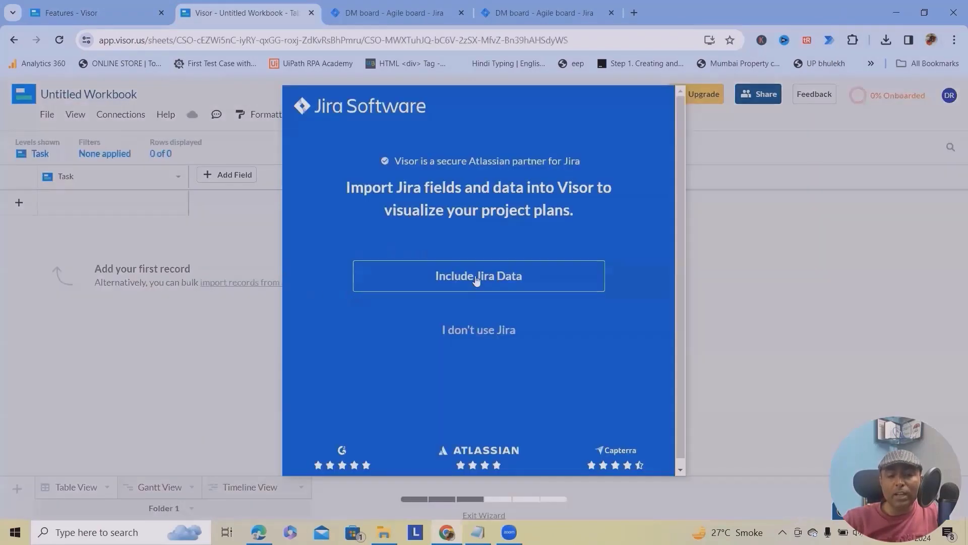
pyautogui.click(470, 274)
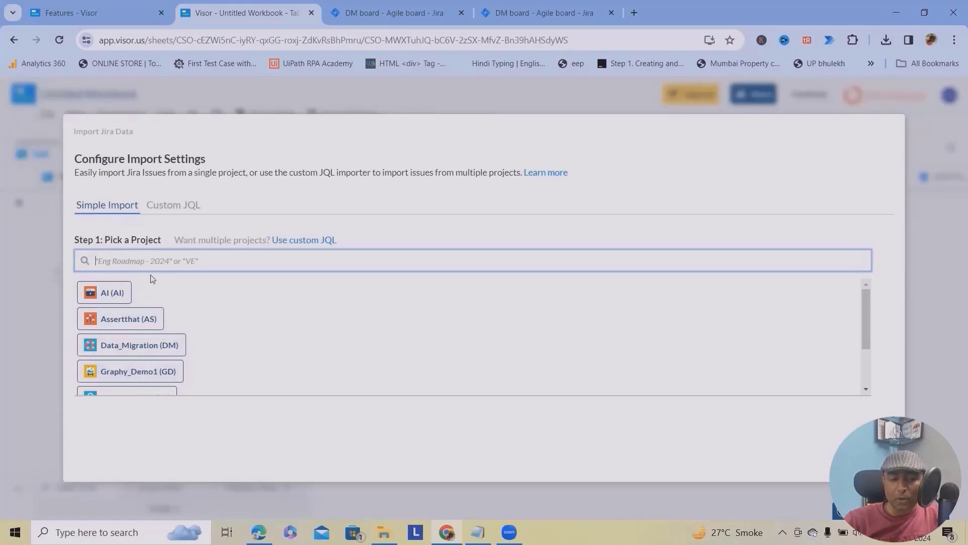
# View the custom JQL import option, return to the simple import and pick the Data_Migration (DM) project.
pyautogui.click(183, 210)
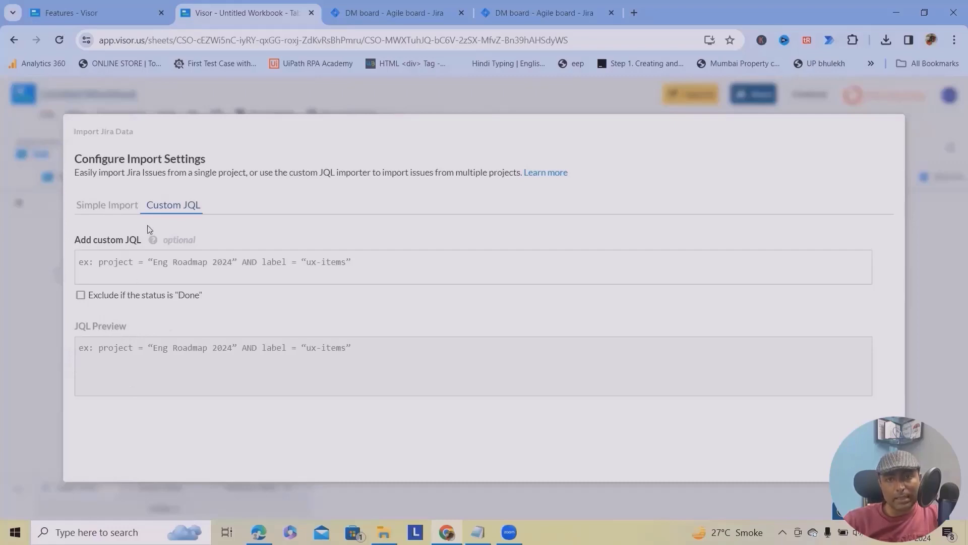
pyautogui.click(112, 205)
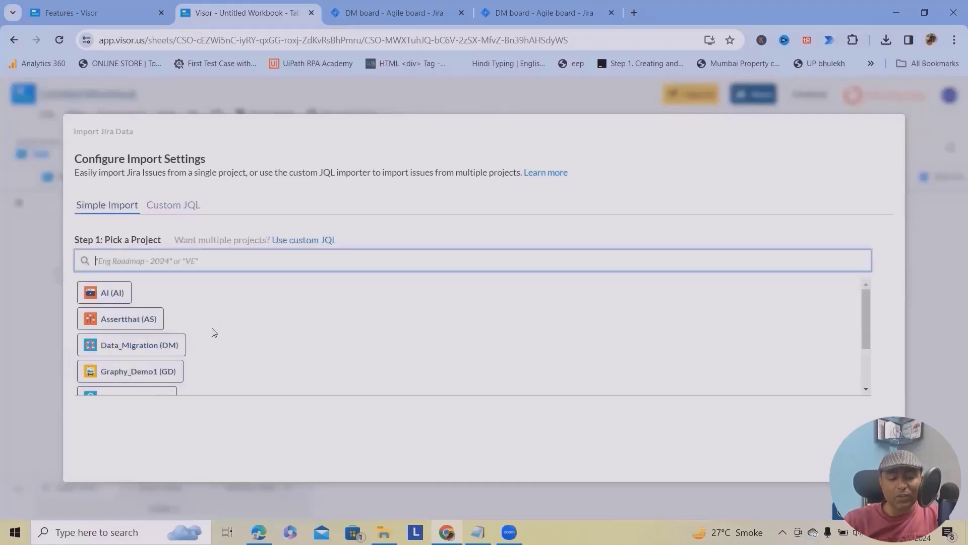
pyautogui.scroll(-2, 202, 343)
pyautogui.scroll(2, 191, 356)
pyautogui.scroll(-2, 151, 363)
pyautogui.click(131, 359)
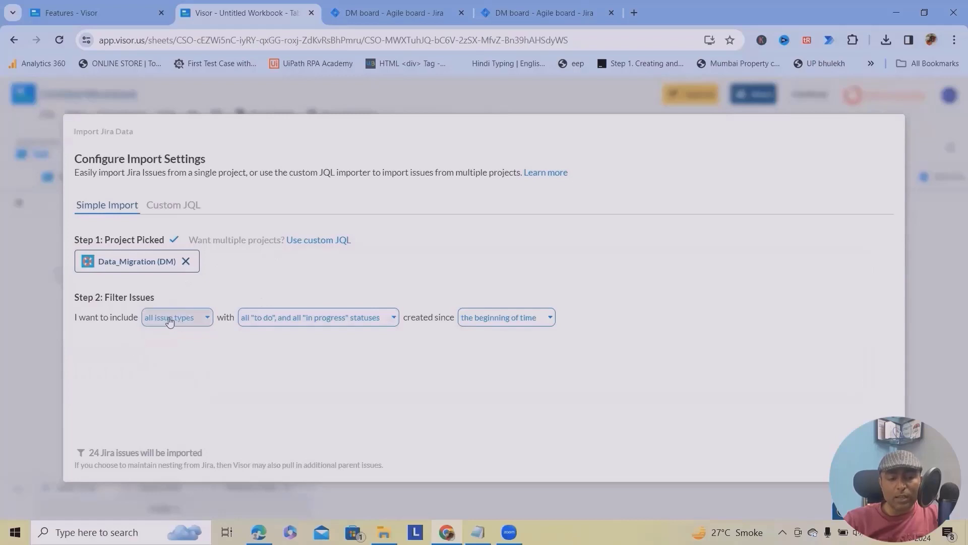
# Try excluding all standard issue types from the import filter and restore the selection of all issue types.
pyautogui.click(205, 317)
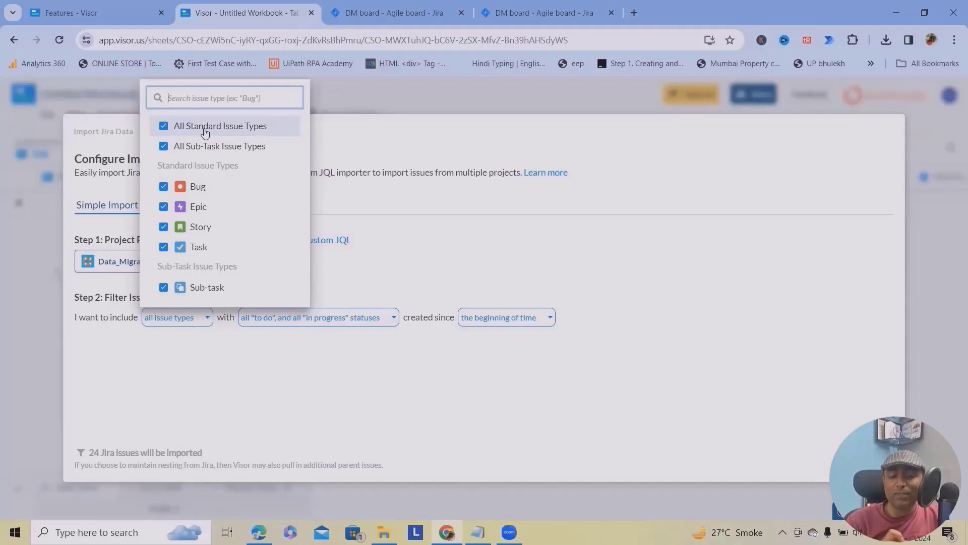
pyautogui.click(163, 127)
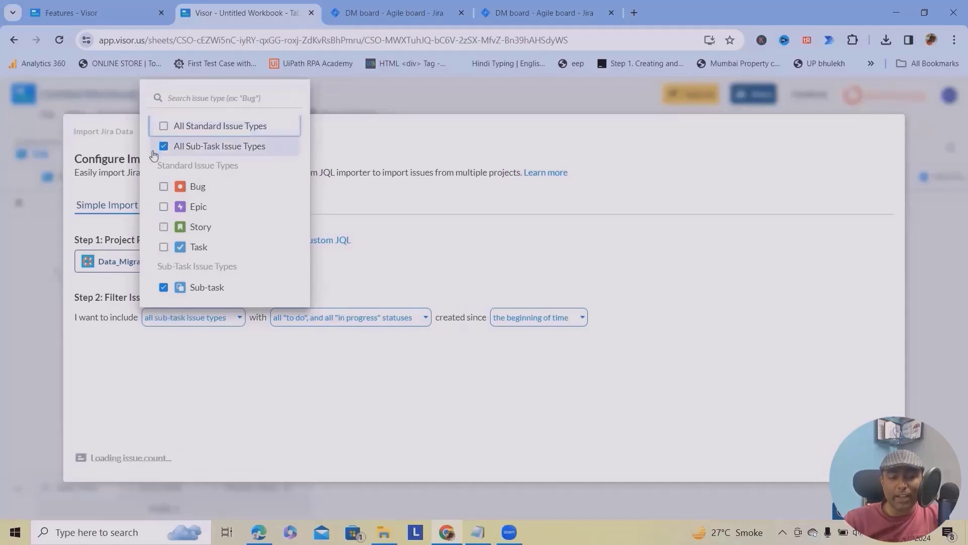
pyautogui.click(163, 187)
pyautogui.click(163, 187)
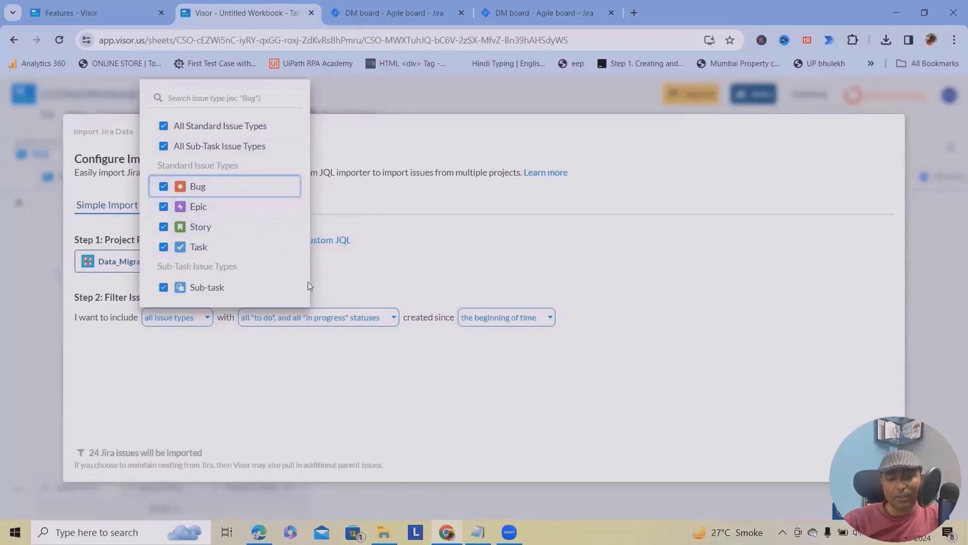
pyautogui.click(405, 285)
# Include all "Done" statuses in the issue filter and view the creation date options without picking a date.
pyautogui.click(388, 318)
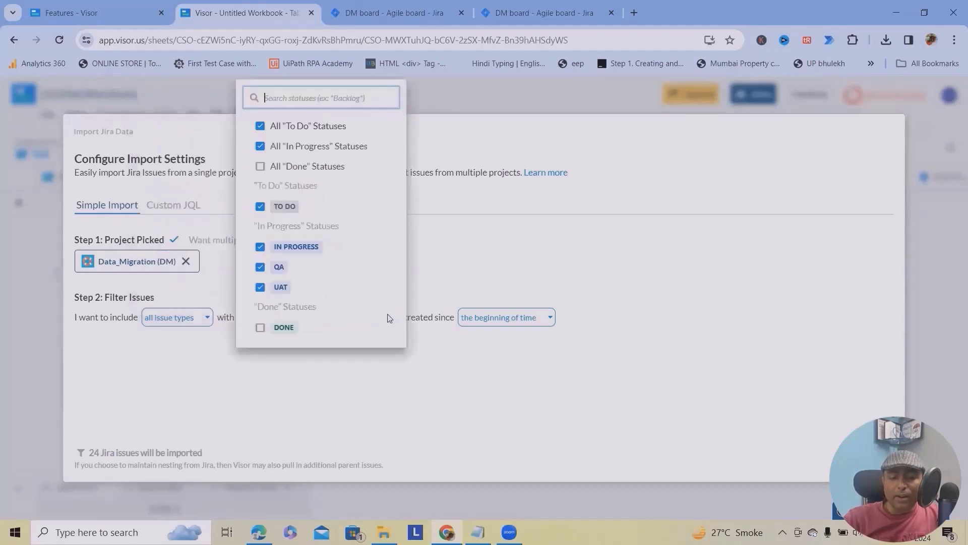
pyautogui.click(259, 167)
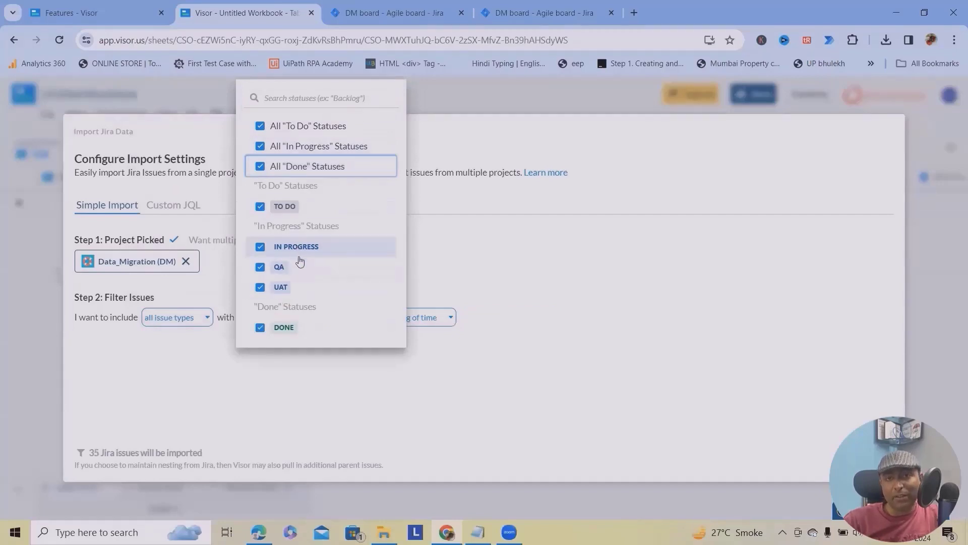
pyautogui.click(454, 298)
pyautogui.click(444, 318)
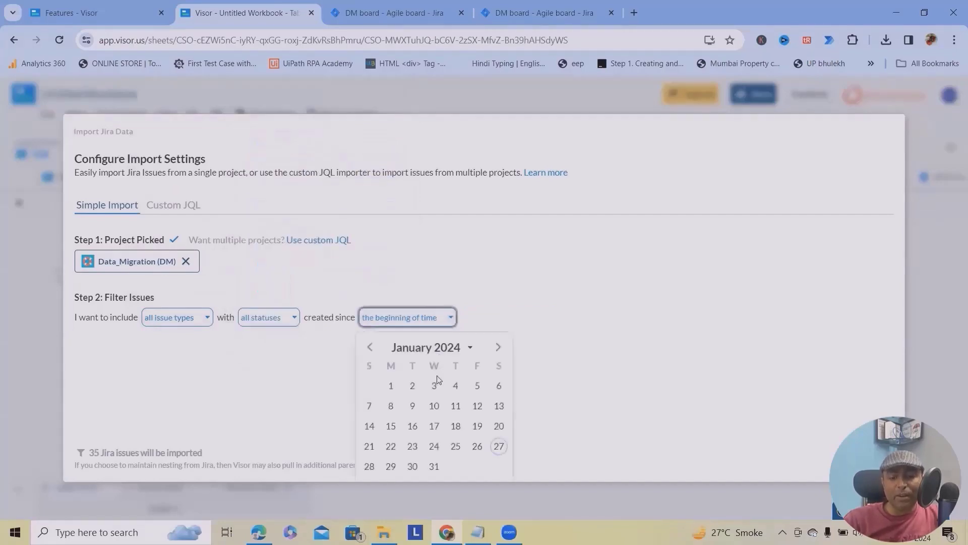
pyautogui.click(565, 384)
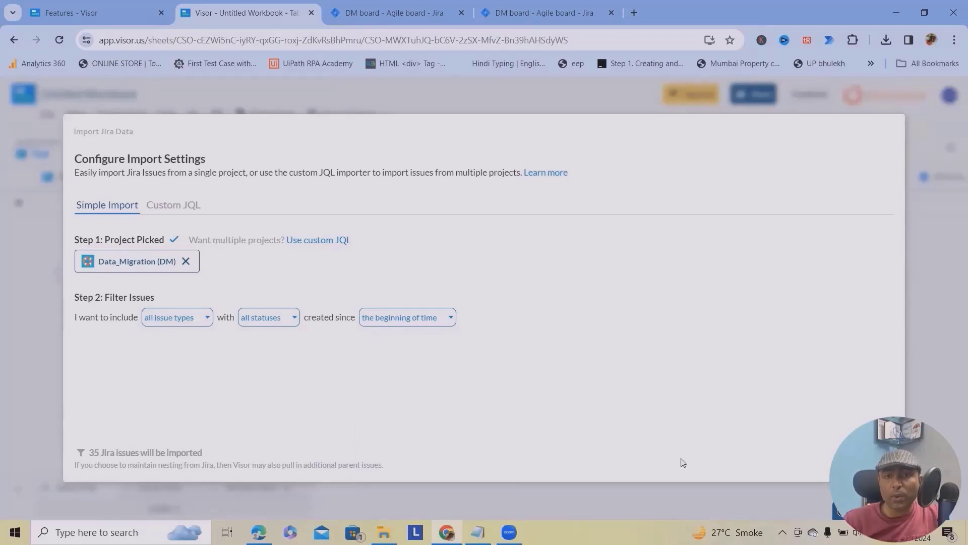
# Continue to the import preview and look through the Data_Migration issues that match the filters.
pyautogui.click(867, 459)
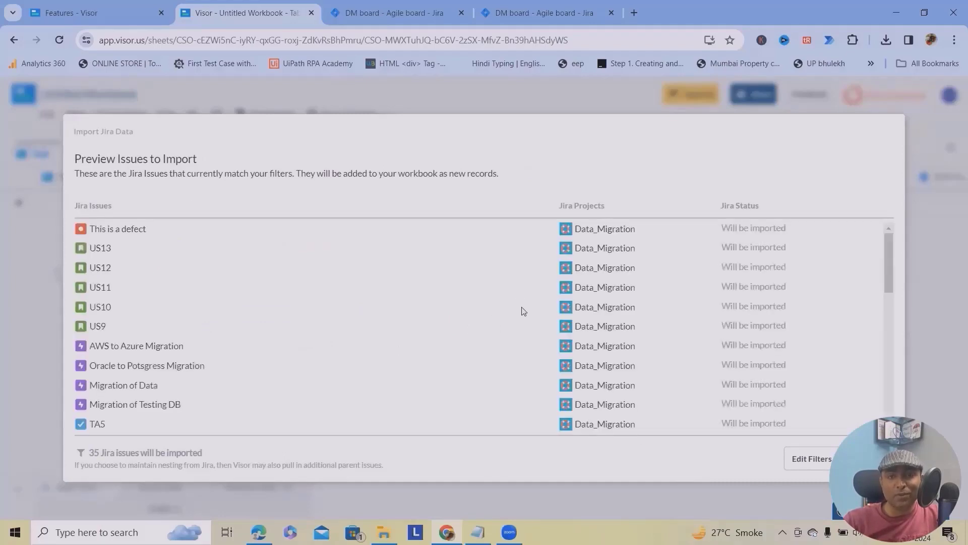
pyautogui.scroll(-10, 297, 350)
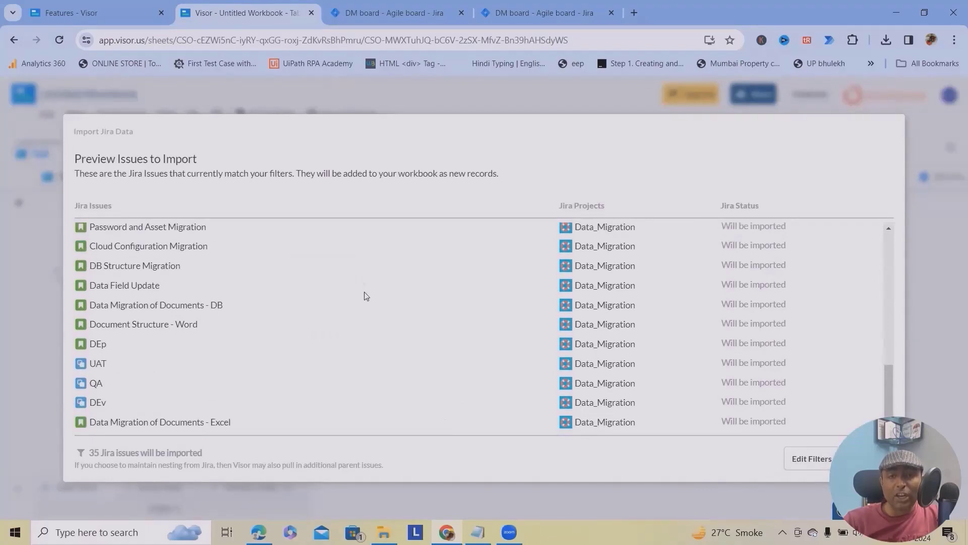
# Go back to the import filters, view the included issue types without changing them, and return to the issue preview.
pyautogui.click(806, 460)
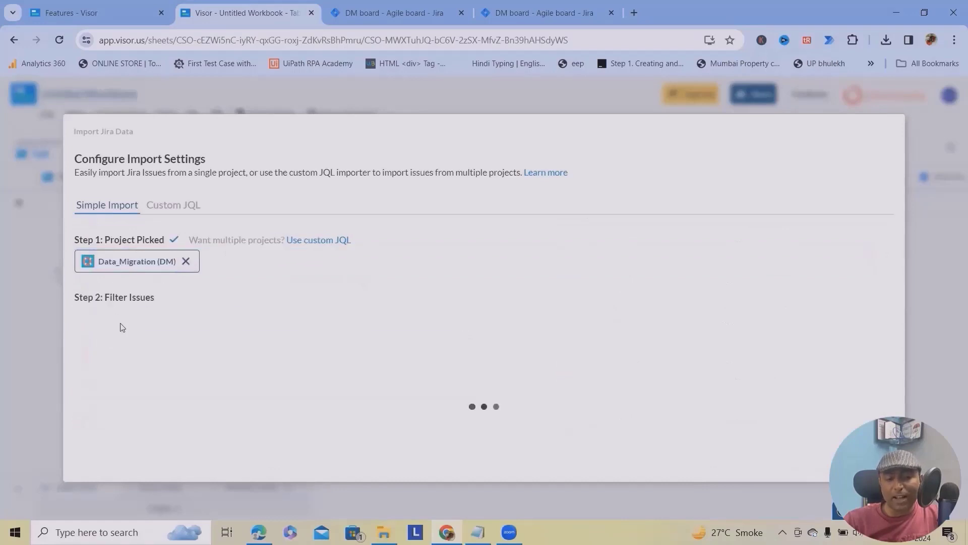
pyautogui.click(210, 323)
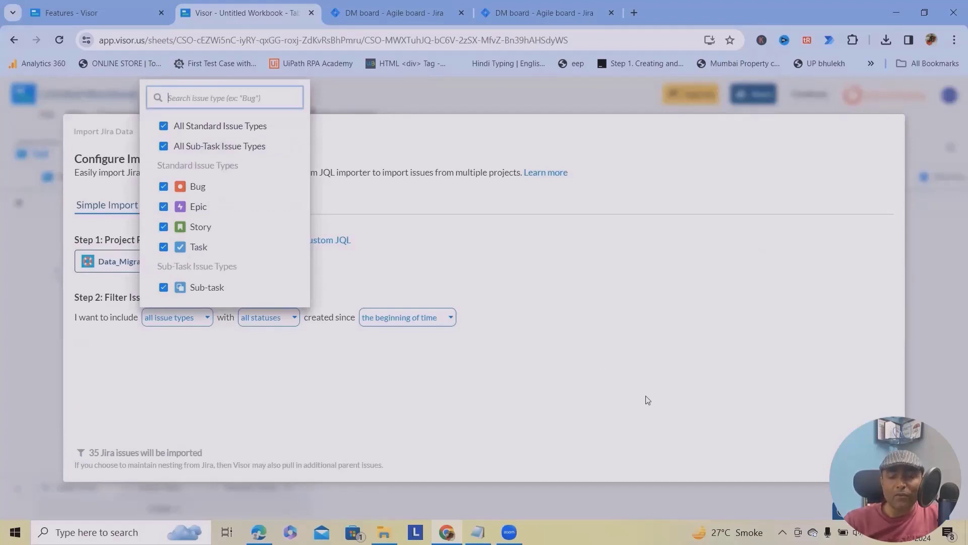
pyautogui.click(864, 458)
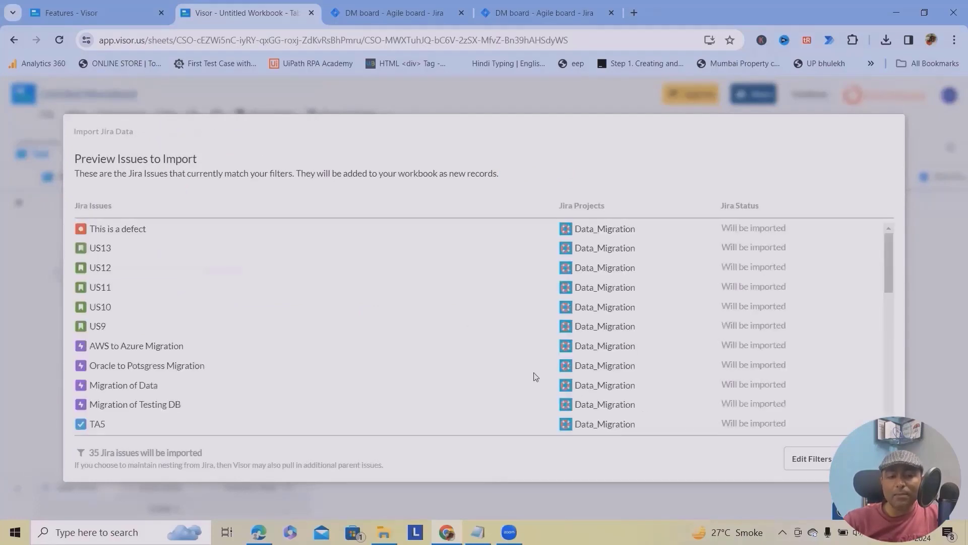
# Import the previewed issues with the hierarchy option to maintain nesting from Jira.
pyautogui.click(867, 459)
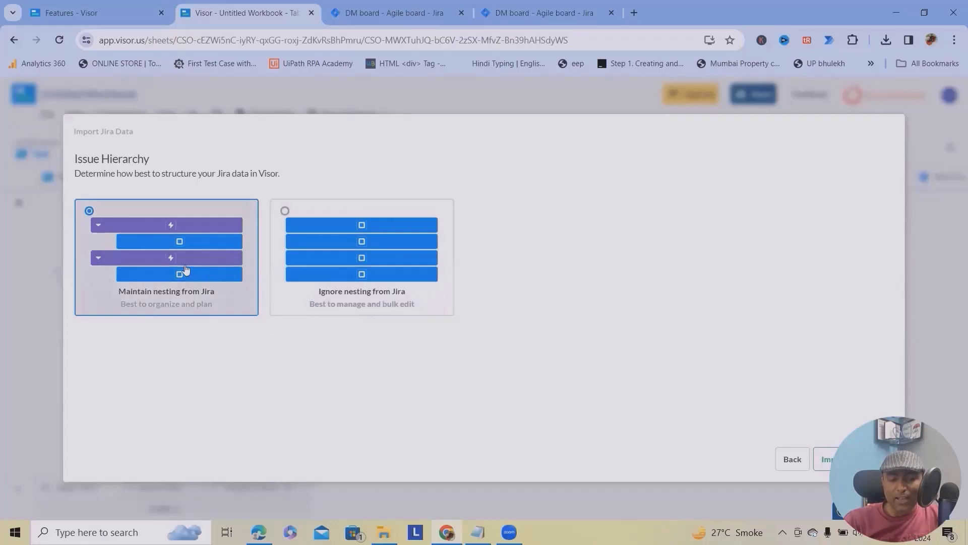
pyautogui.click(826, 459)
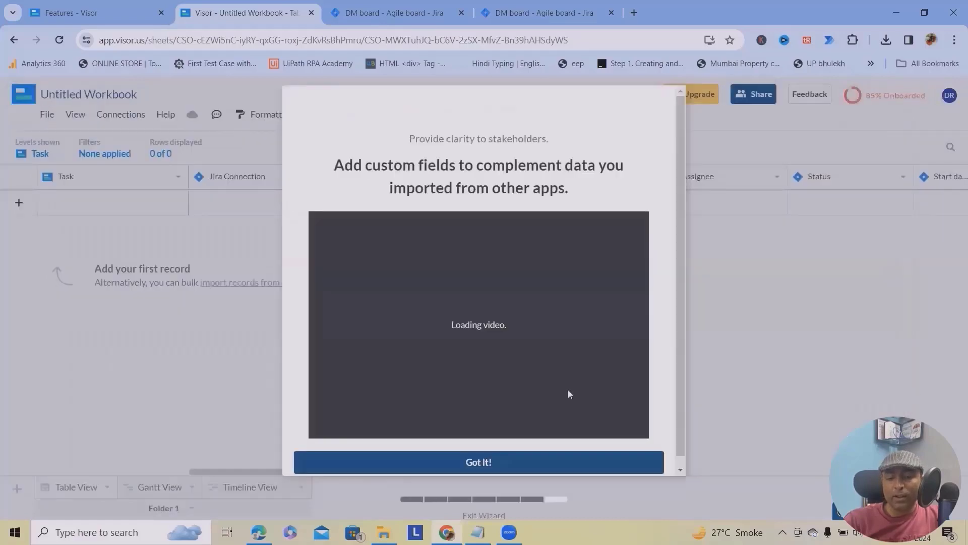
# Continue to the custom field choices and select Notes, Execution Stage, Impact Area and Level of Effort.
pyautogui.click(476, 461)
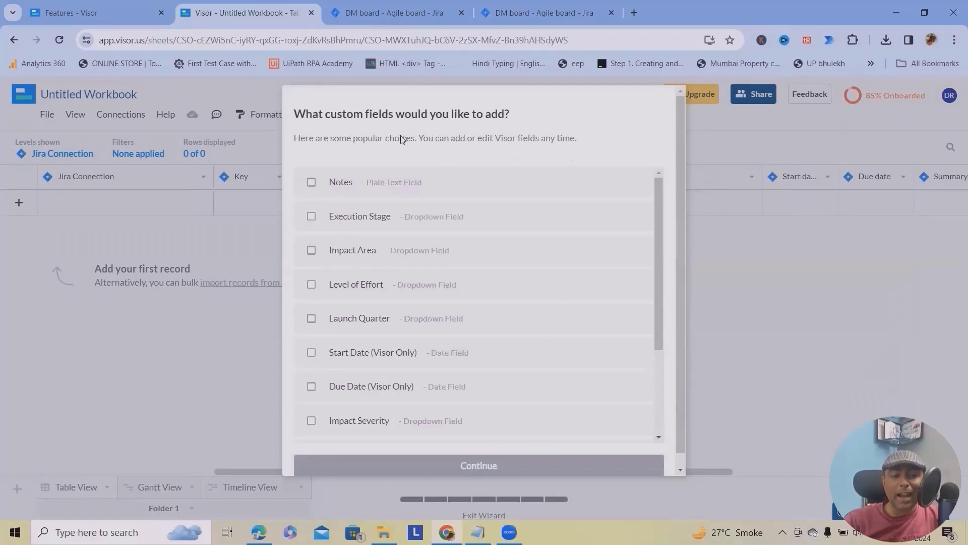
pyautogui.scroll(-2, 415, 305)
pyautogui.scroll(2, 447, 363)
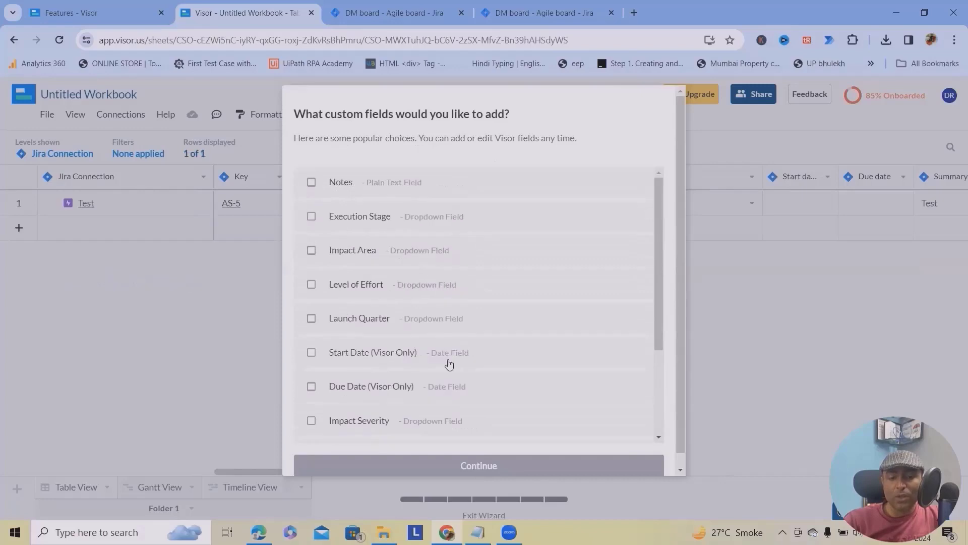
pyautogui.click(311, 183)
pyautogui.click(312, 218)
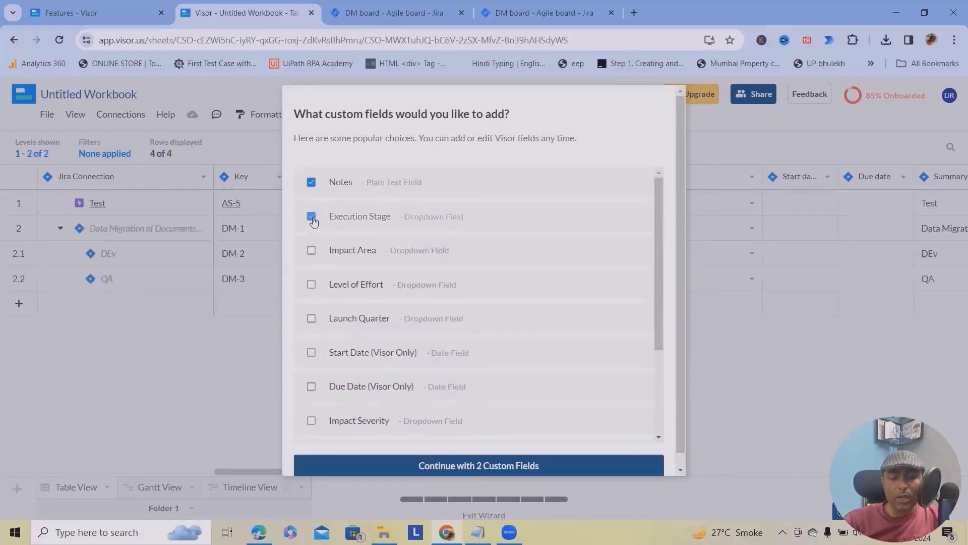
pyautogui.click(311, 252)
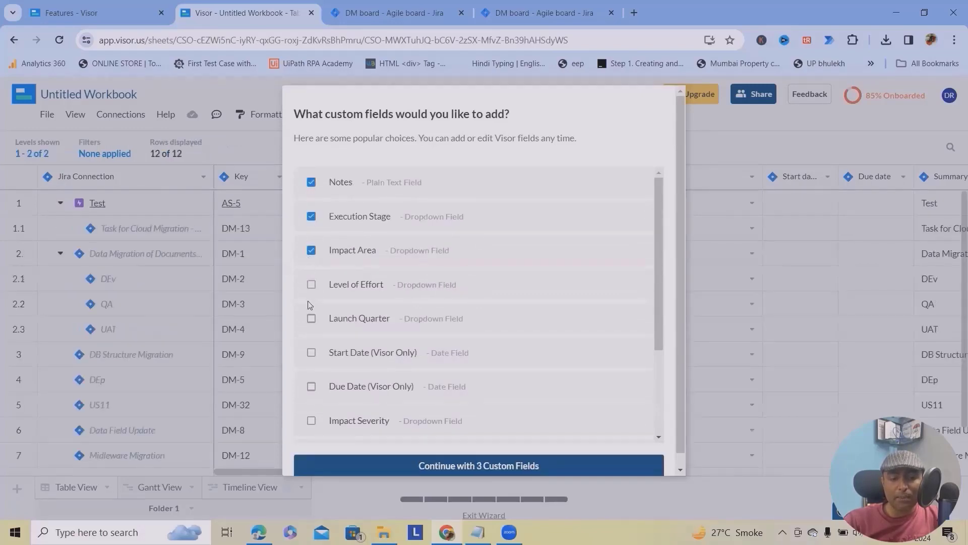
pyautogui.click(311, 287)
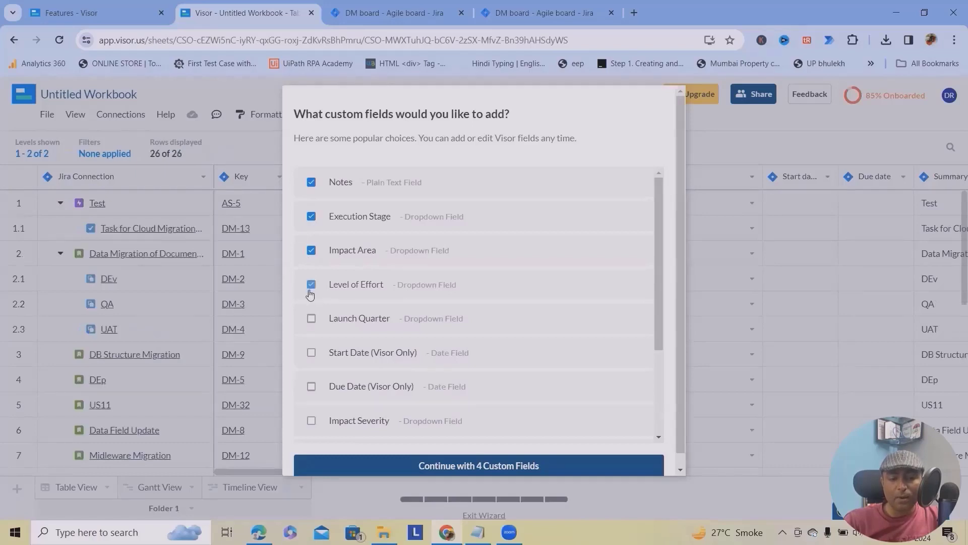
# Deselect Execution Stage and Impact Area, and add Start Date (Visor Only), Due Date (Visor Only) and Impact Severity as custom fields.
pyautogui.click(311, 216)
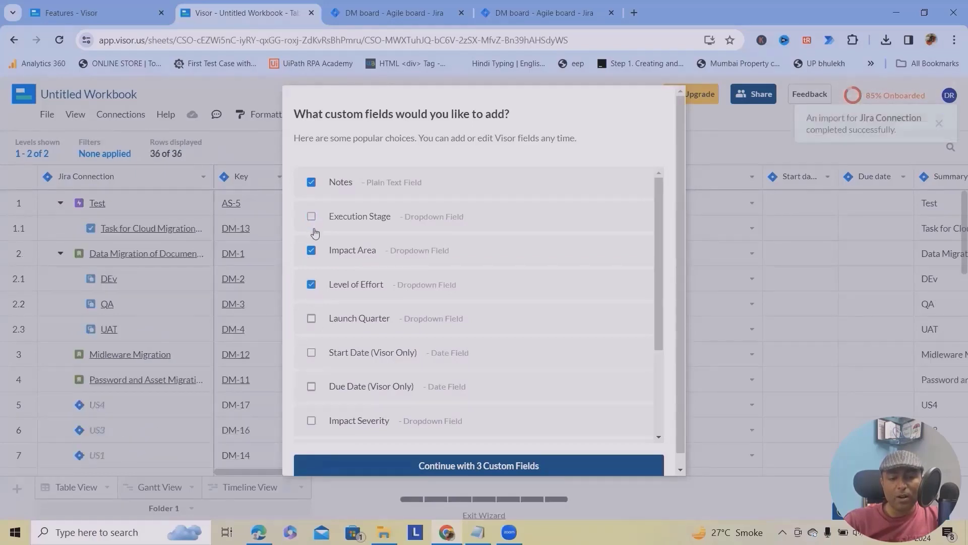
pyautogui.click(311, 250)
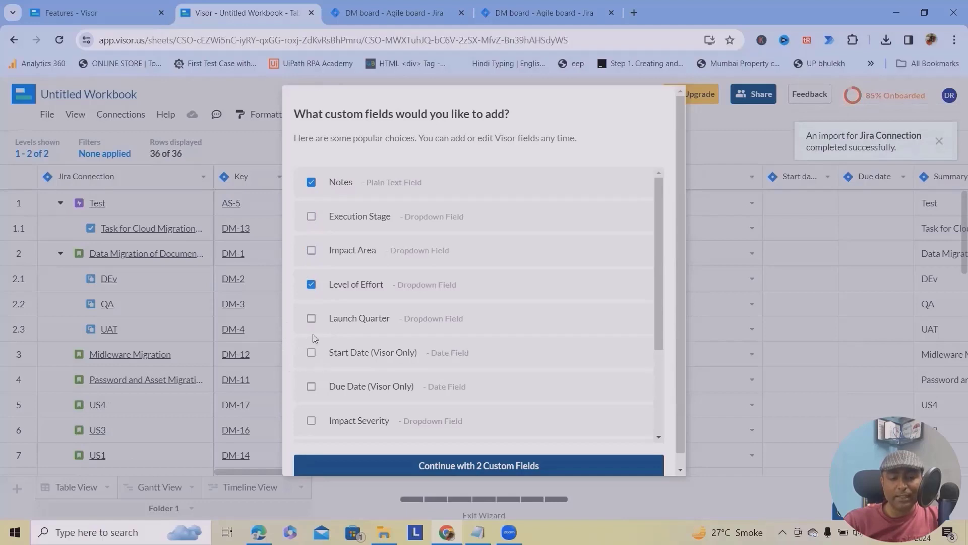
pyautogui.scroll(-3, 305, 356)
pyautogui.click(311, 228)
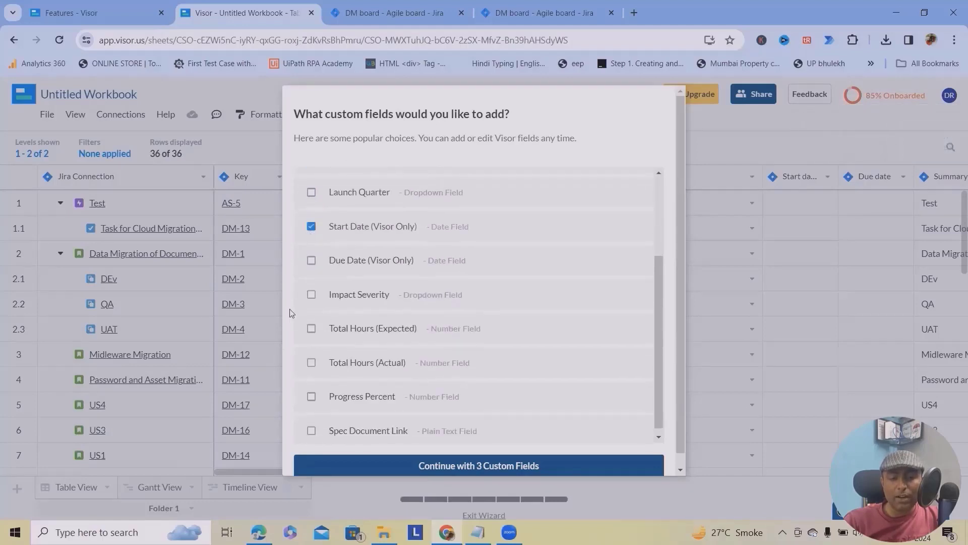
pyautogui.click(312, 260)
pyautogui.click(311, 295)
pyautogui.scroll(-1, 313, 320)
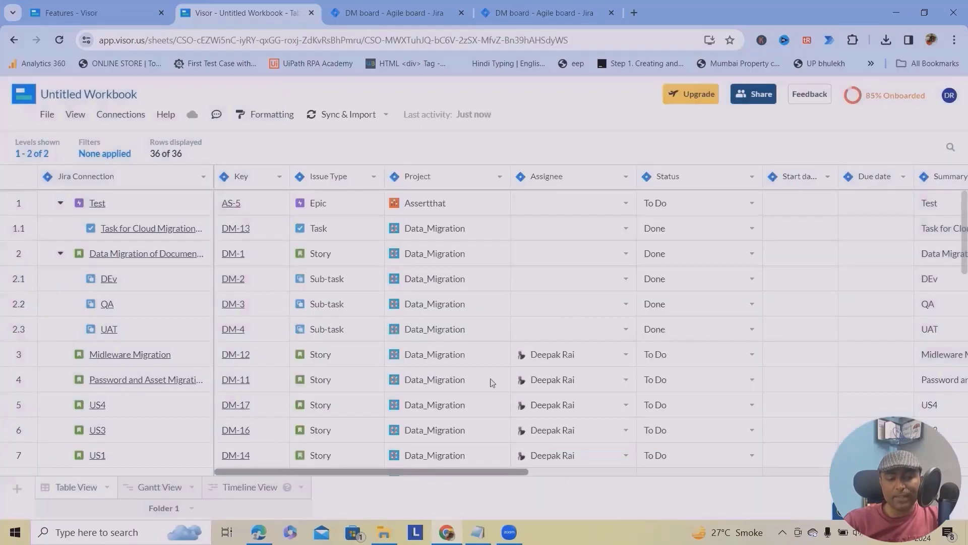
# Rename the untitled workbook as Amazon.
pyautogui.scroll(-7, 592, 343)
pyautogui.scroll(-4, 595, 406)
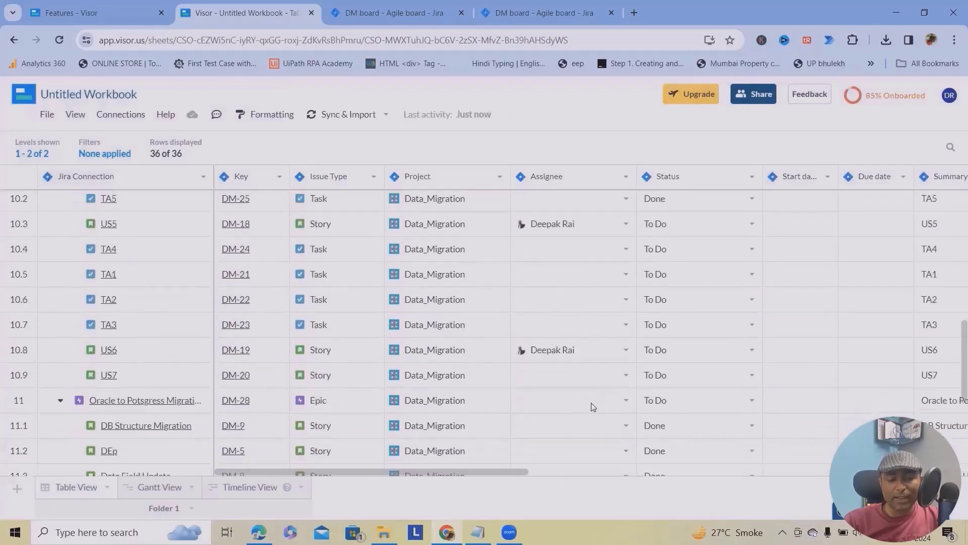
pyautogui.scroll(8, 594, 398)
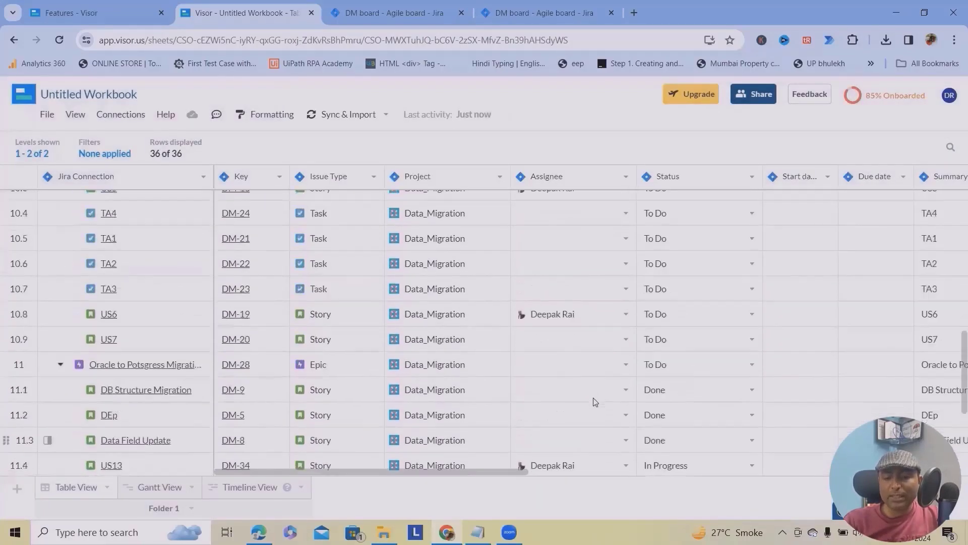
pyautogui.scroll(4, 596, 388)
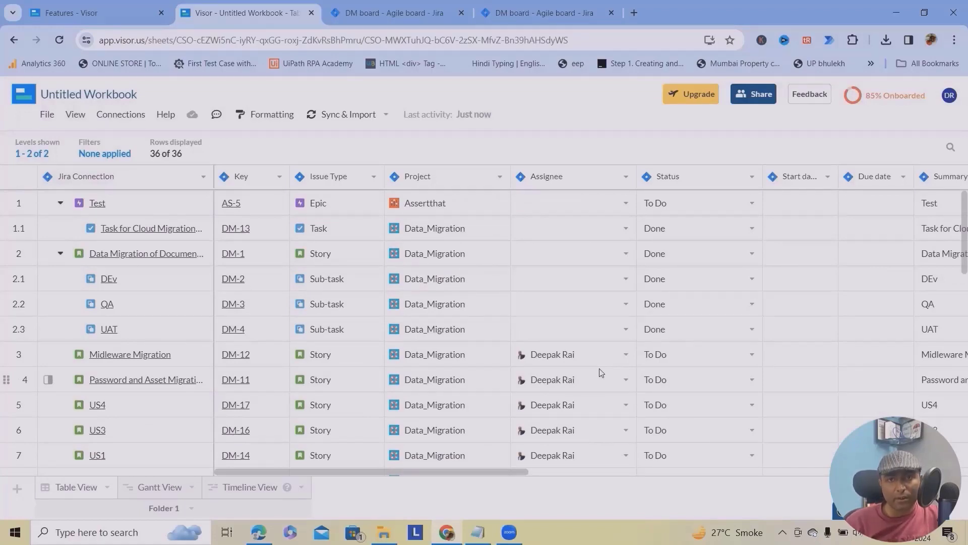
pyautogui.click(139, 95)
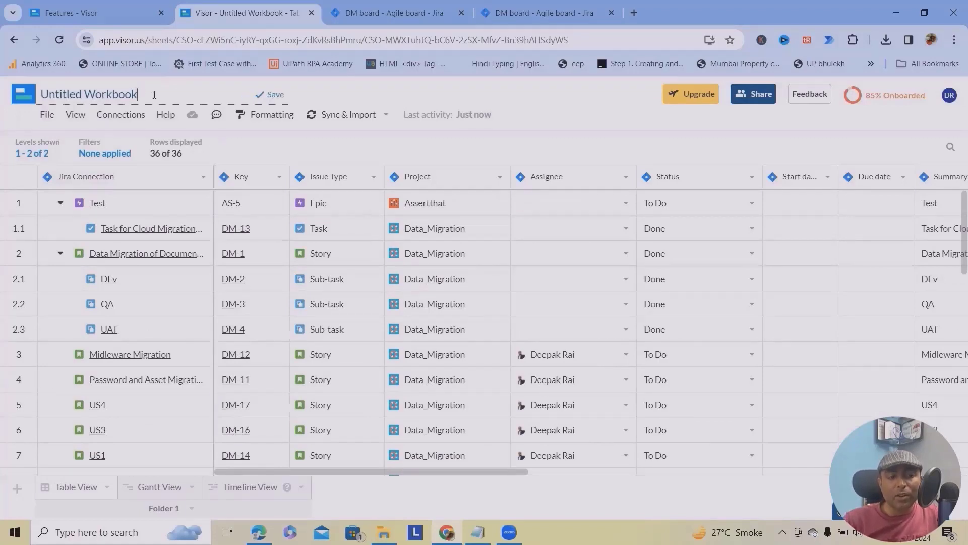
pyautogui.moveTo(140, 94); pyautogui.dragTo(1, 89)
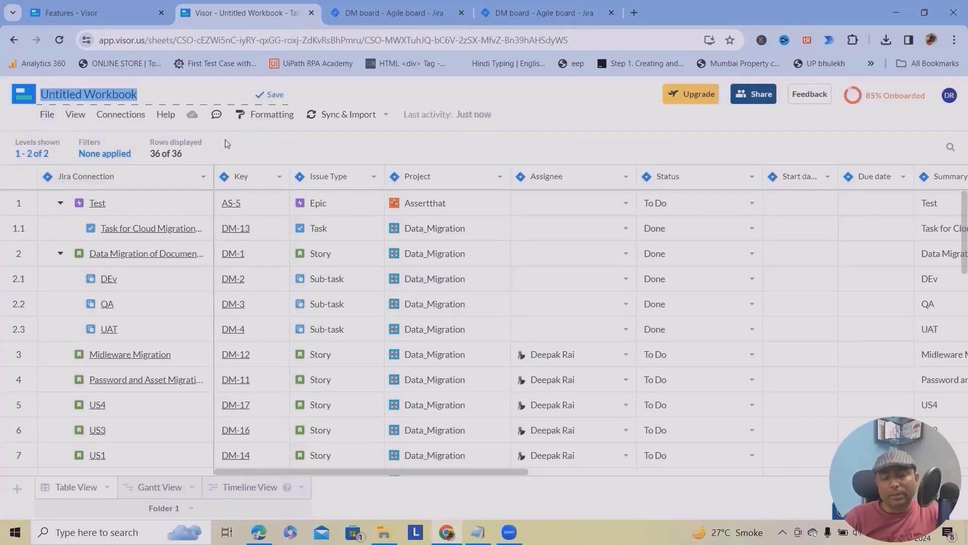
pyautogui.write('Amazon')
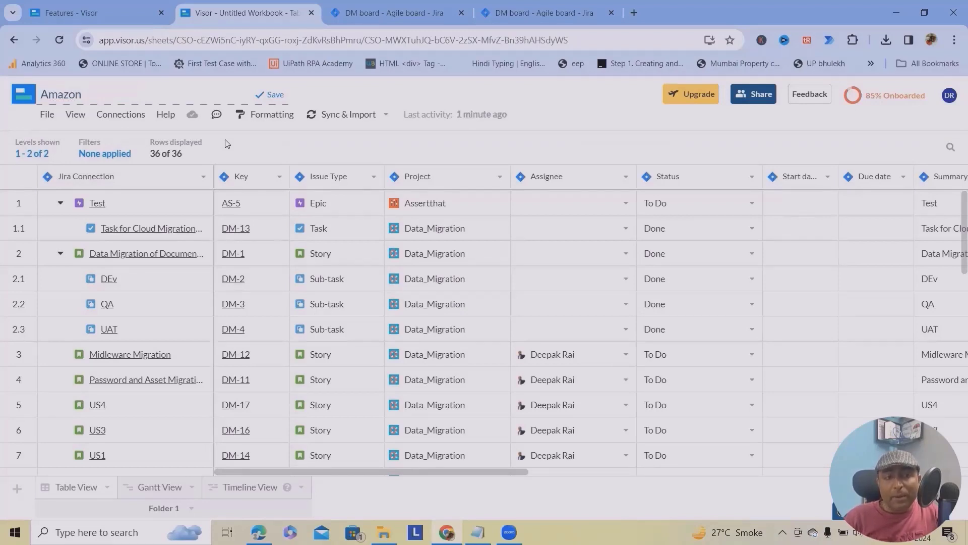
pyautogui.press('Return')
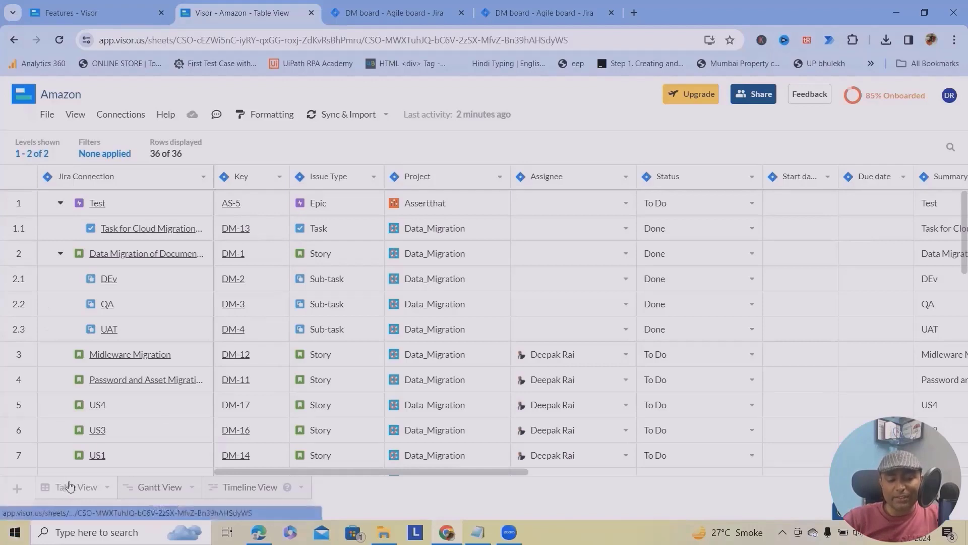
# Set the Gantt view's plotted data to Start date as the start field and Due date as the end field.
pyautogui.click(150, 493)
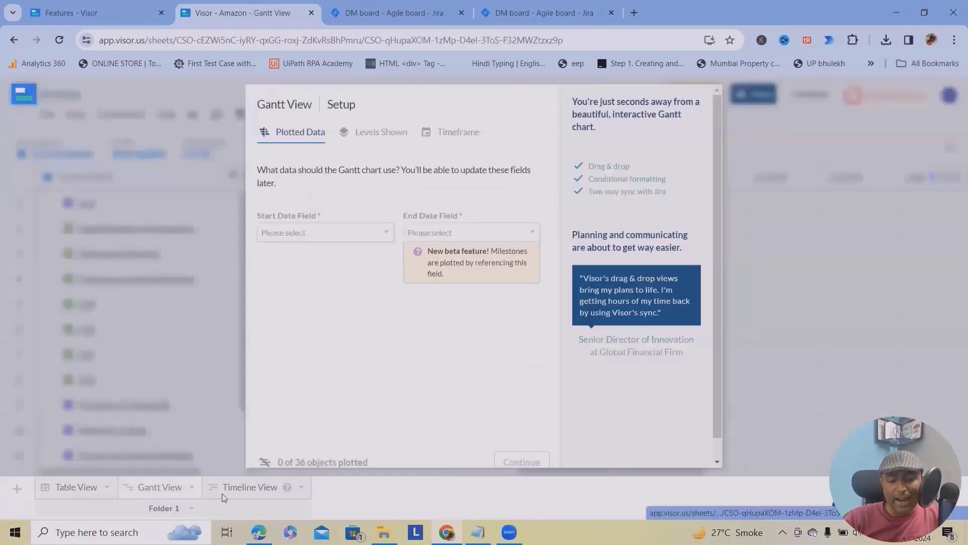
pyautogui.click(261, 492)
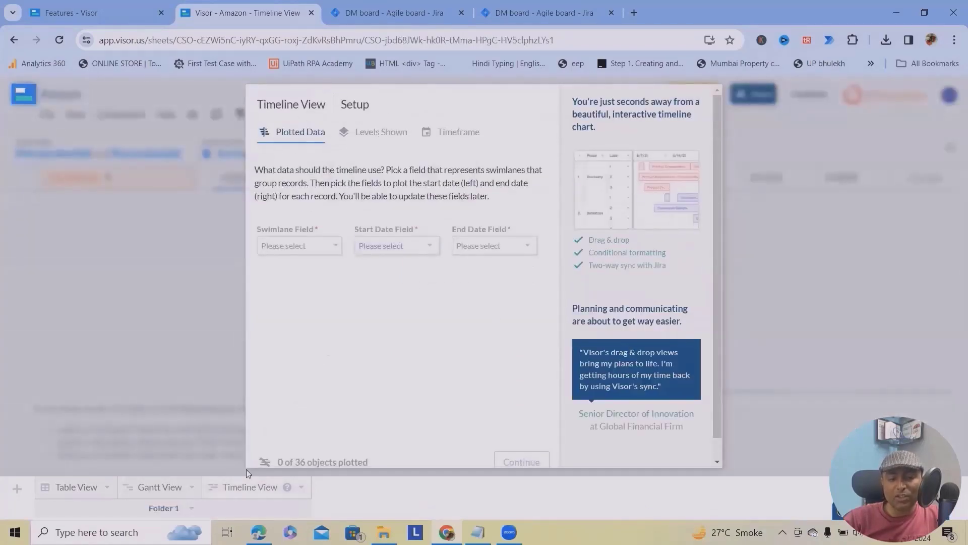
pyautogui.click(177, 487)
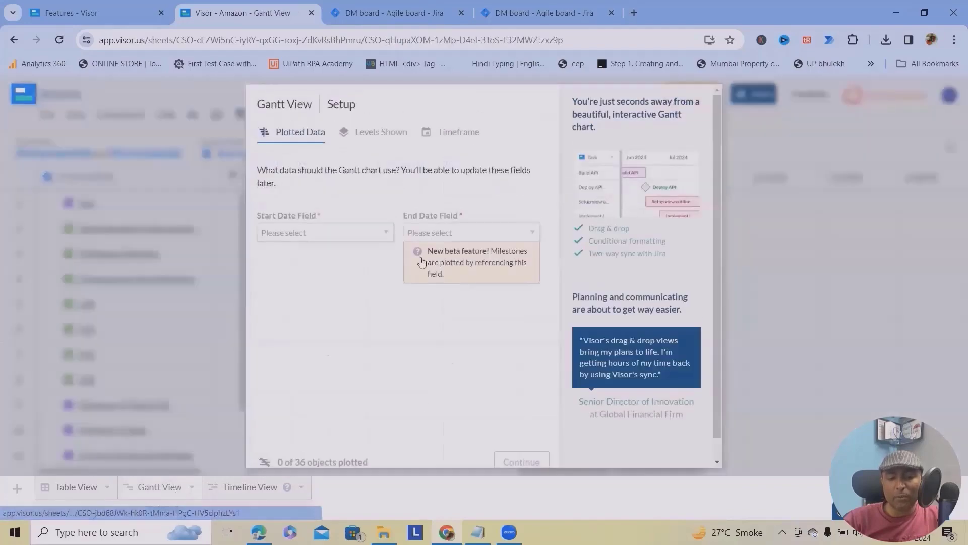
pyautogui.click(335, 233)
pyautogui.click(302, 260)
pyautogui.click(483, 235)
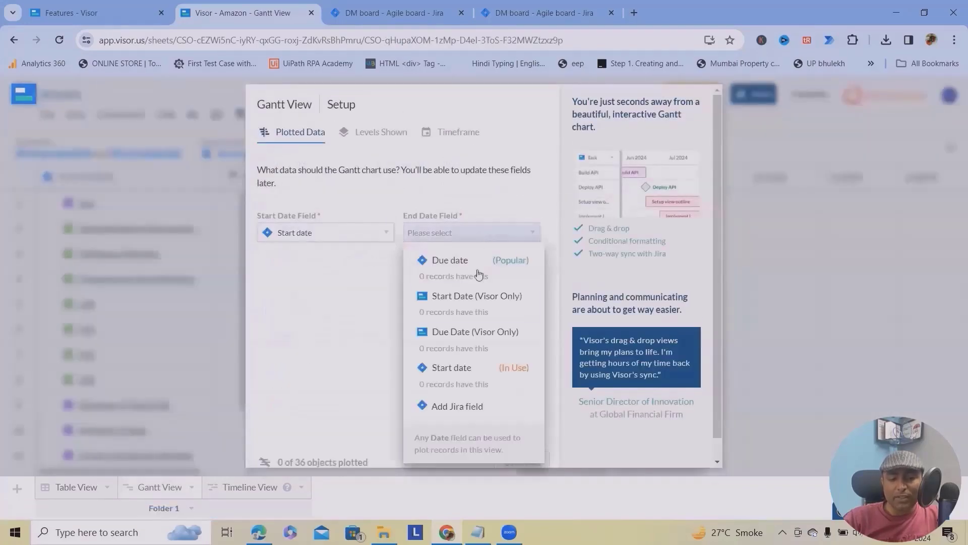
pyautogui.click(488, 270)
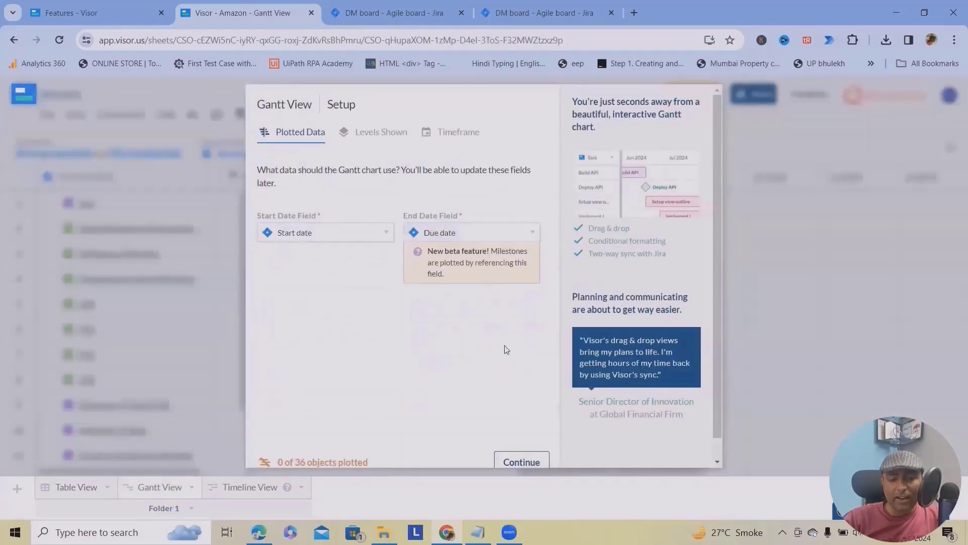
# Finish the Gantt setup with both Jira Connection levels and the Weeks & Days timeline, and view the Test record's display options.
pyautogui.click(508, 460)
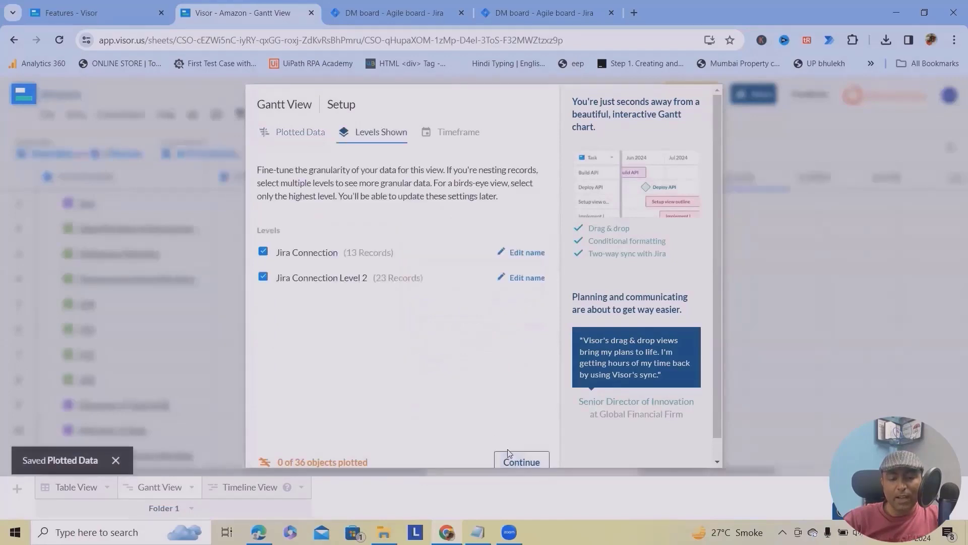
pyautogui.click(508, 463)
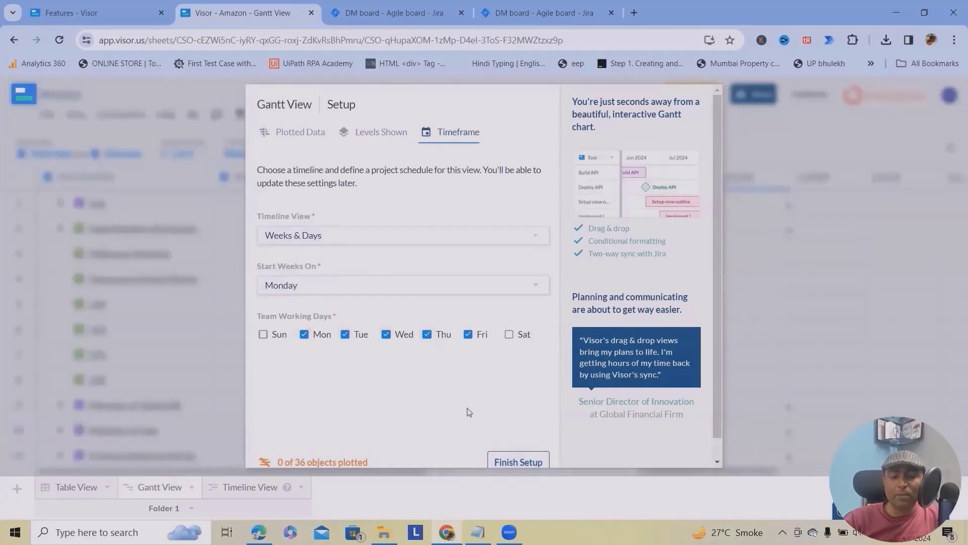
pyautogui.click(515, 463)
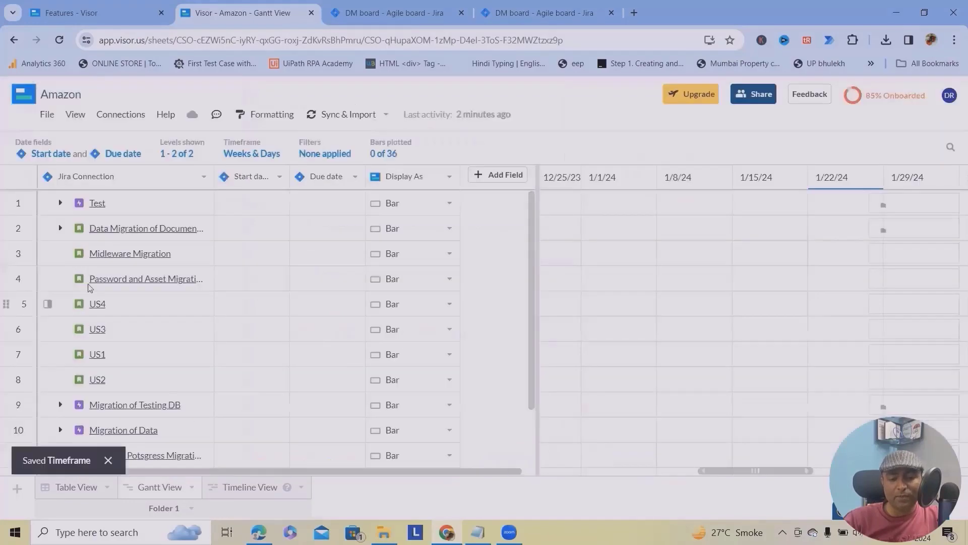
pyautogui.click(448, 204)
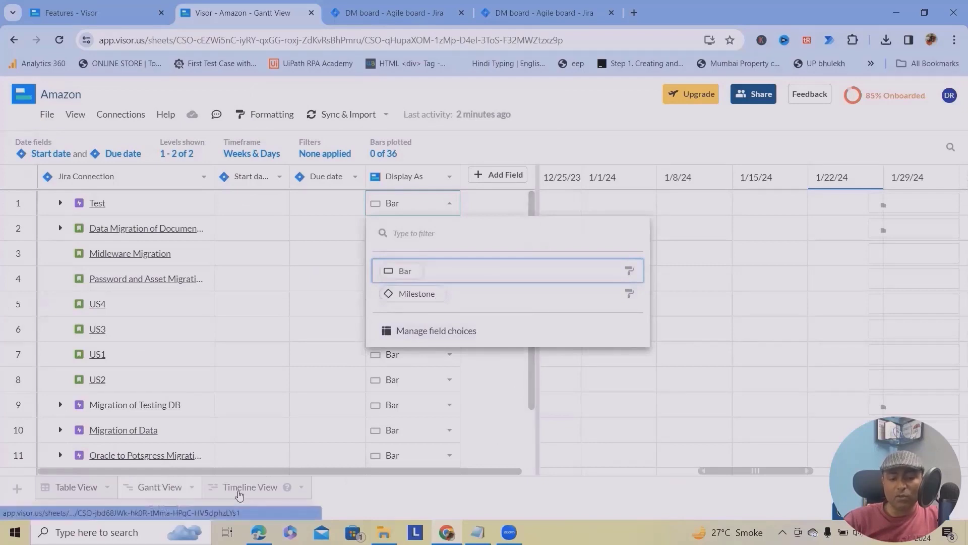
# Set the Timeline view's plotted data to Assignee swimlanes, Start date and Due Date (Visor Only), and continue to the levels shown.
pyautogui.click(239, 493)
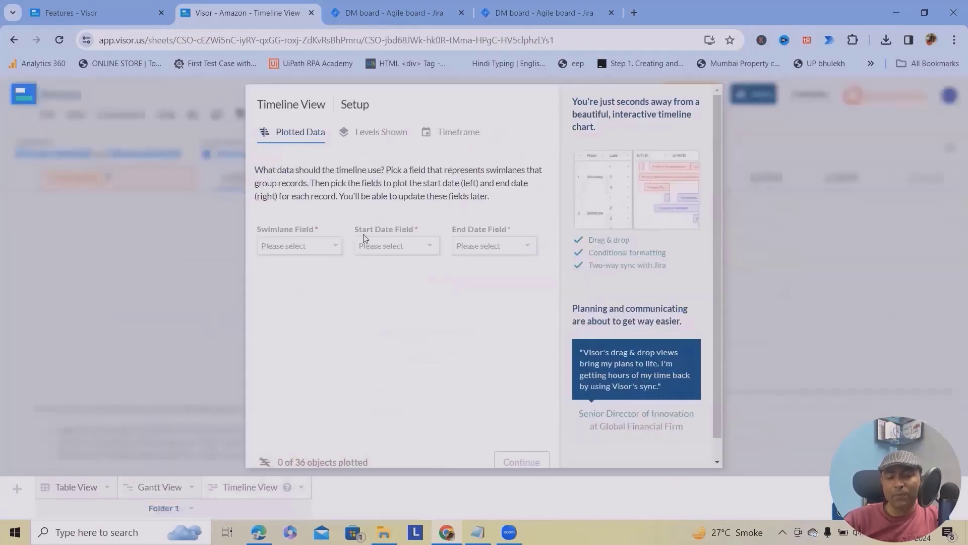
pyautogui.click(334, 246)
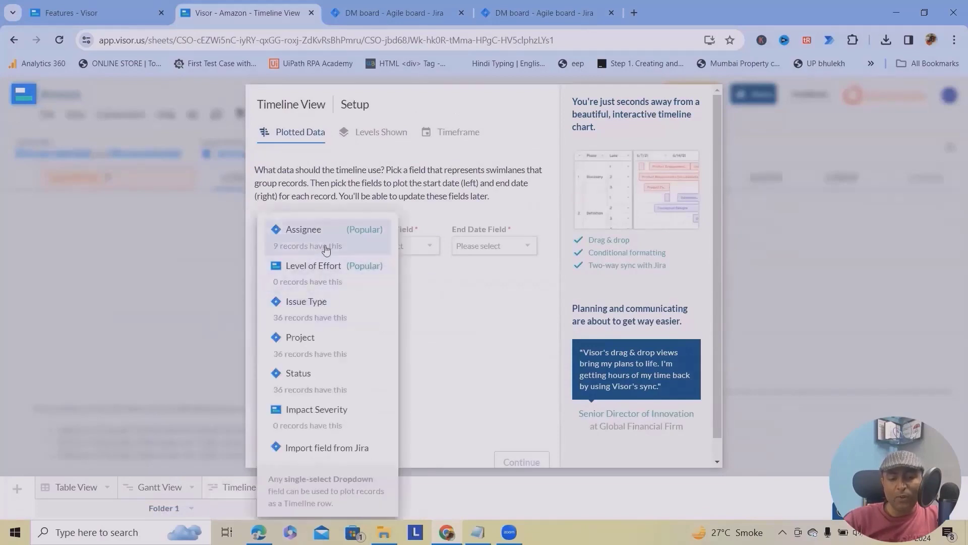
pyautogui.click(324, 248)
pyautogui.click(424, 256)
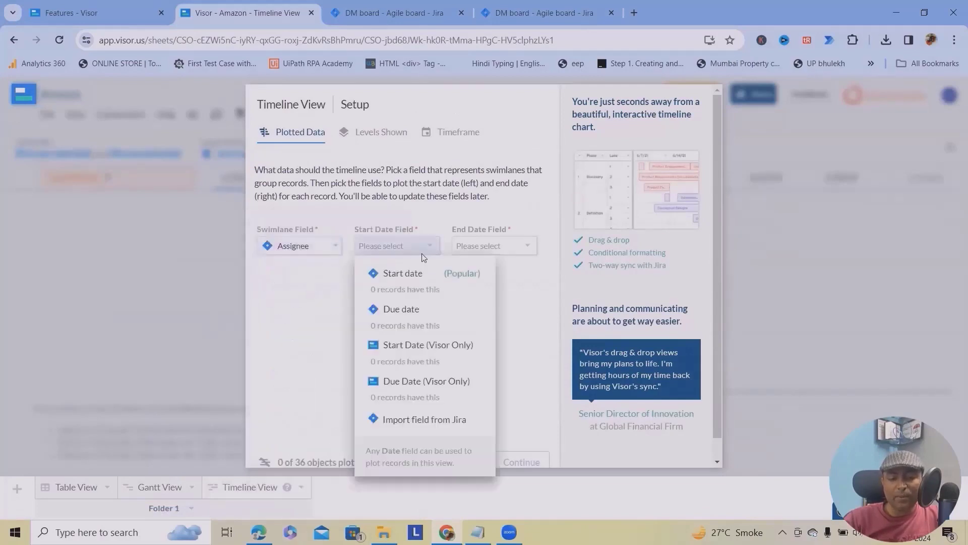
pyautogui.click(408, 291)
pyautogui.click(476, 248)
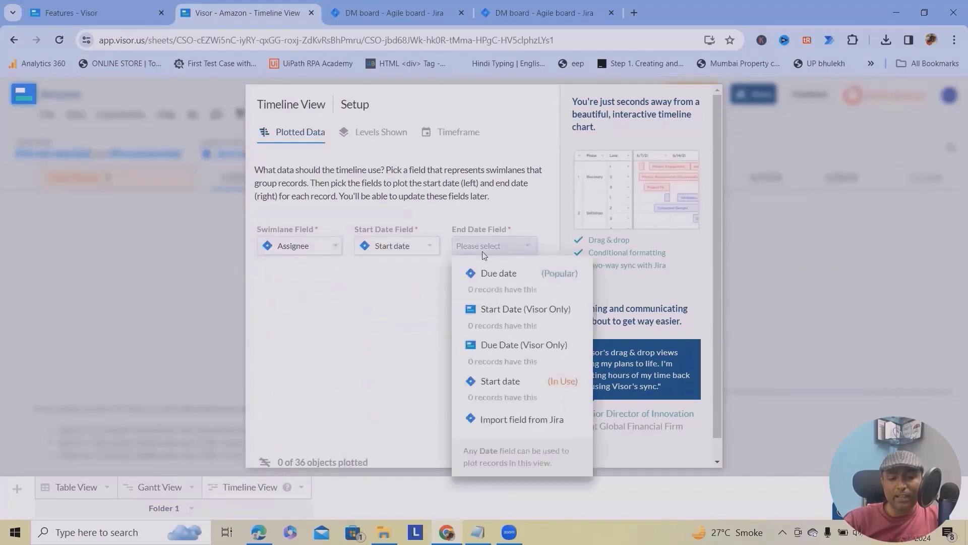
pyautogui.click(525, 362)
pyautogui.click(519, 461)
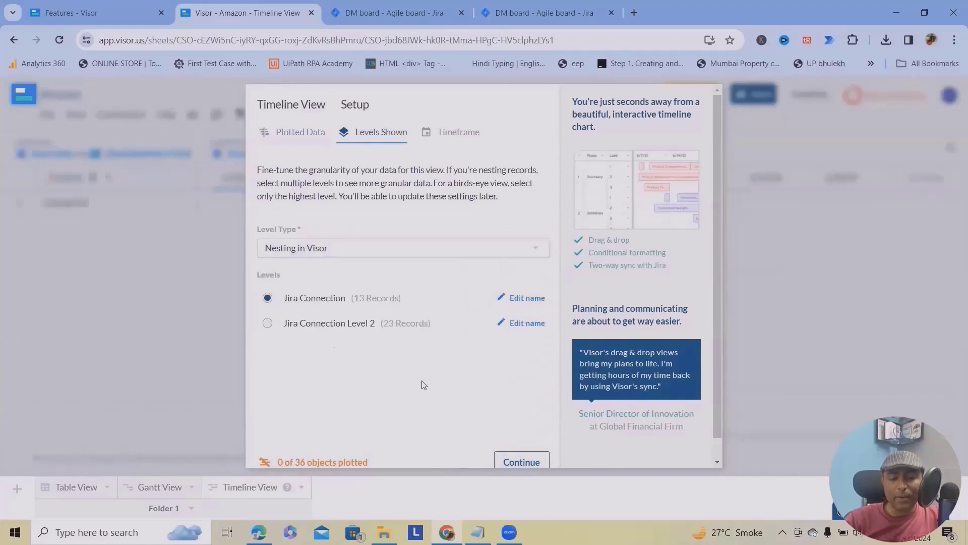
# Finish the Timeline view setup with the Jira Connection level and the Weeks & Days timeframe, and return to the Table view.
pyautogui.click(521, 462)
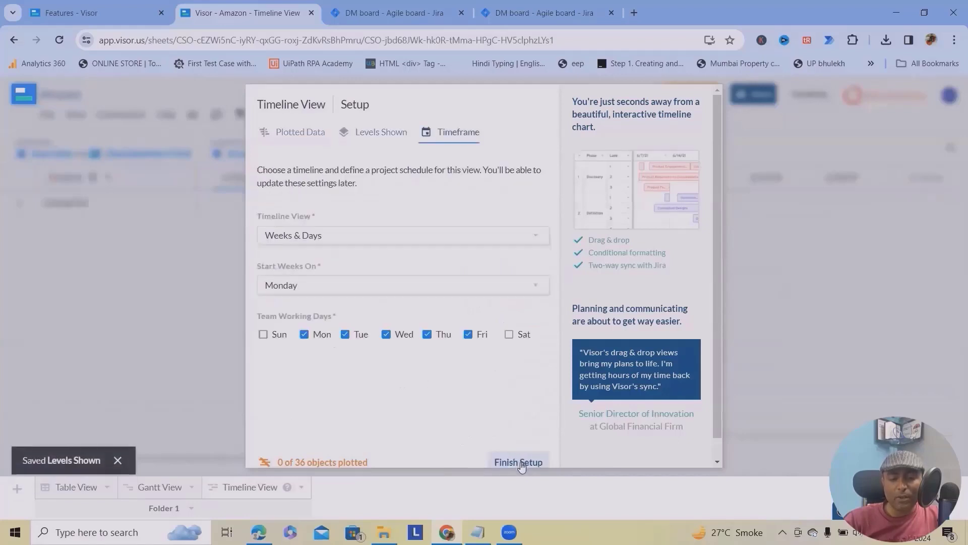
pyautogui.click(520, 462)
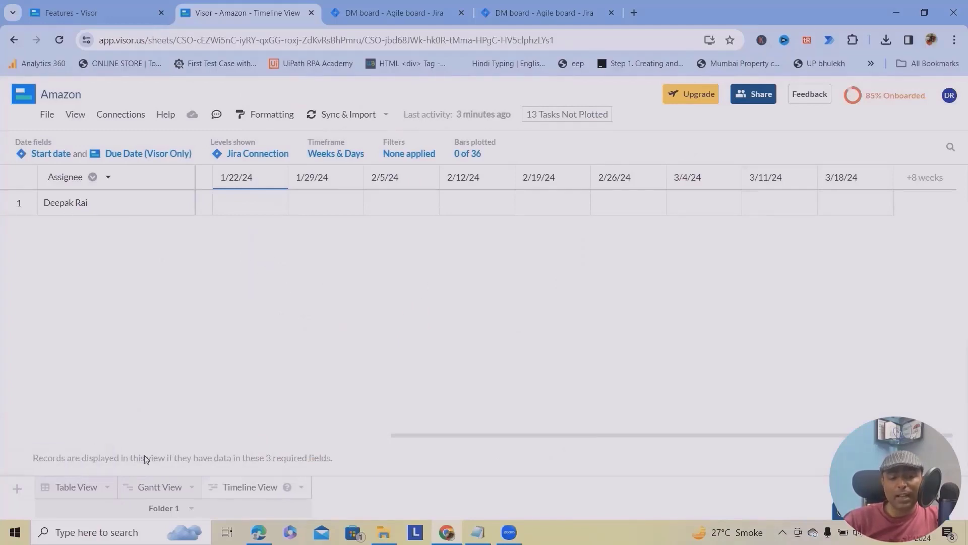
pyautogui.click(80, 487)
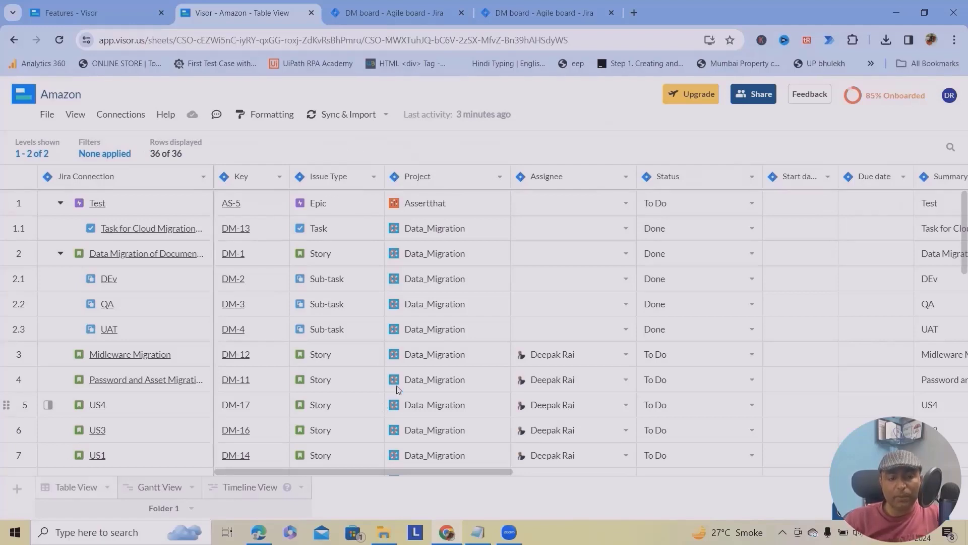
pyautogui.scroll(-1, 518, 349)
pyautogui.scroll(1, 519, 349)
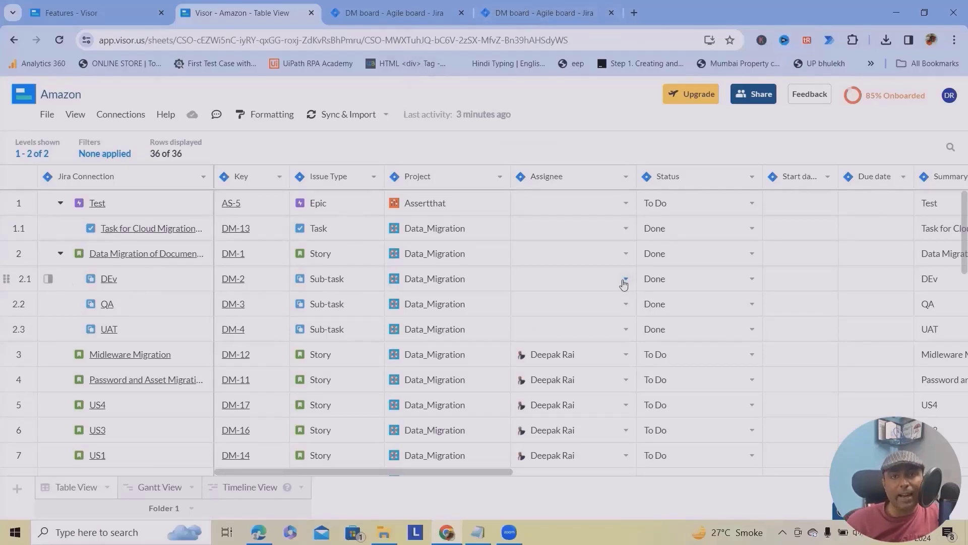
# Switch to Jira and examine the sprint issues and their assignees in the Data_Migration project's backlog.
pyautogui.click(583, 19)
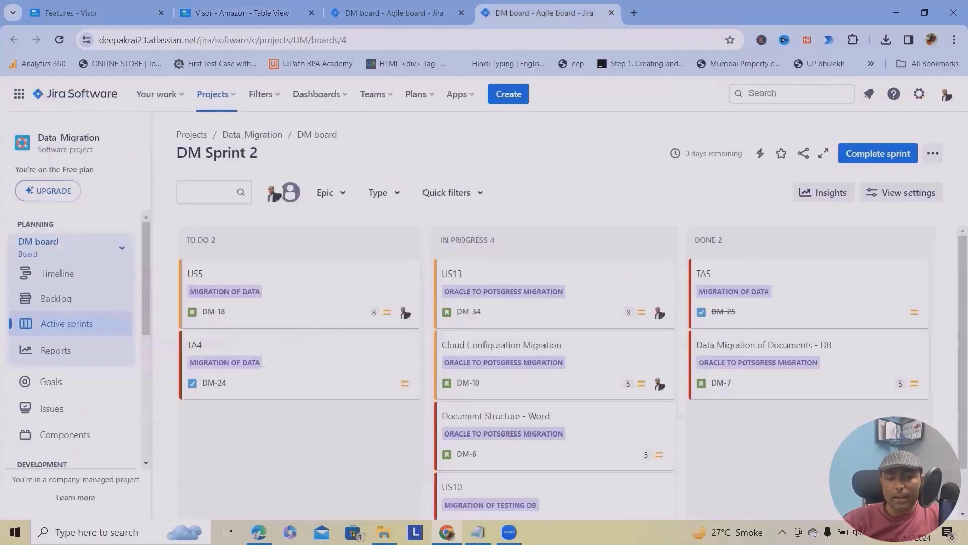
pyautogui.click(49, 298)
pyautogui.scroll(-10, 492, 303)
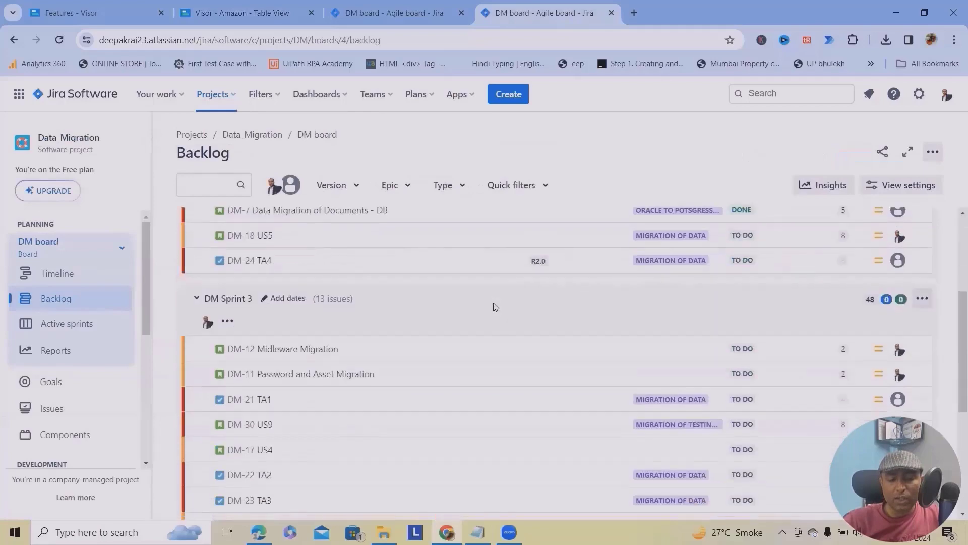
pyautogui.click(187, 8)
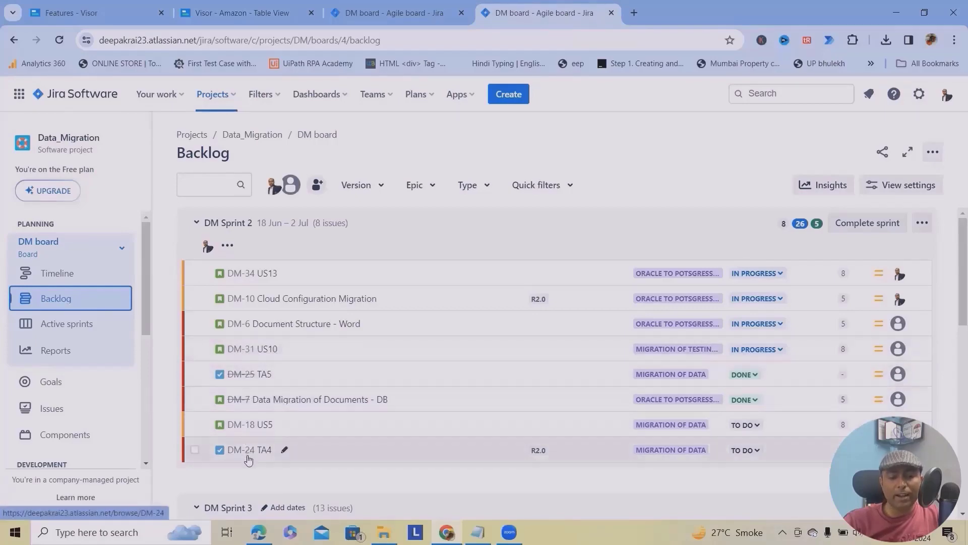
# Switch back to Visor and assign the US10 story (DM-31) to the workbook owner in the Table view.
pyautogui.click(242, 13)
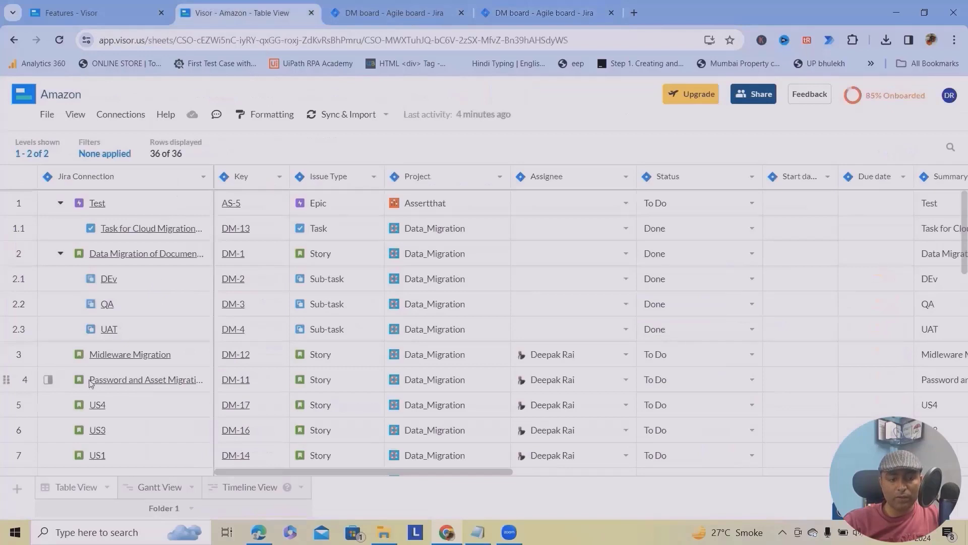
pyautogui.scroll(-1, 151, 398)
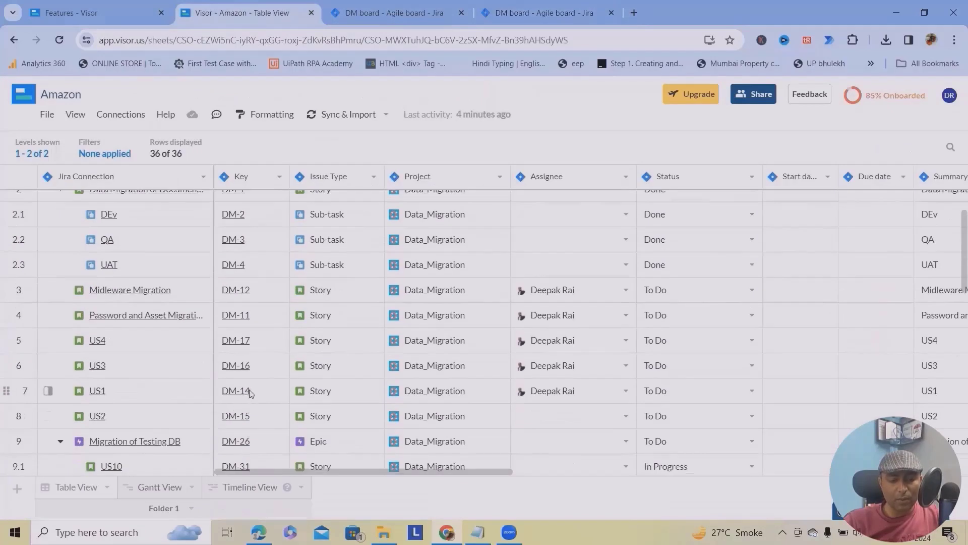
pyautogui.scroll(-2, 247, 396)
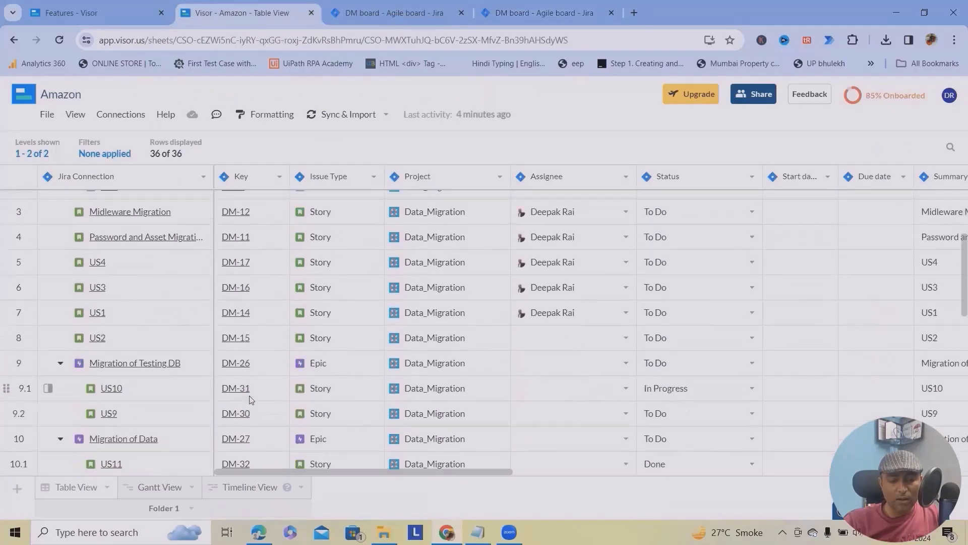
pyautogui.click(619, 393)
pyautogui.click(625, 389)
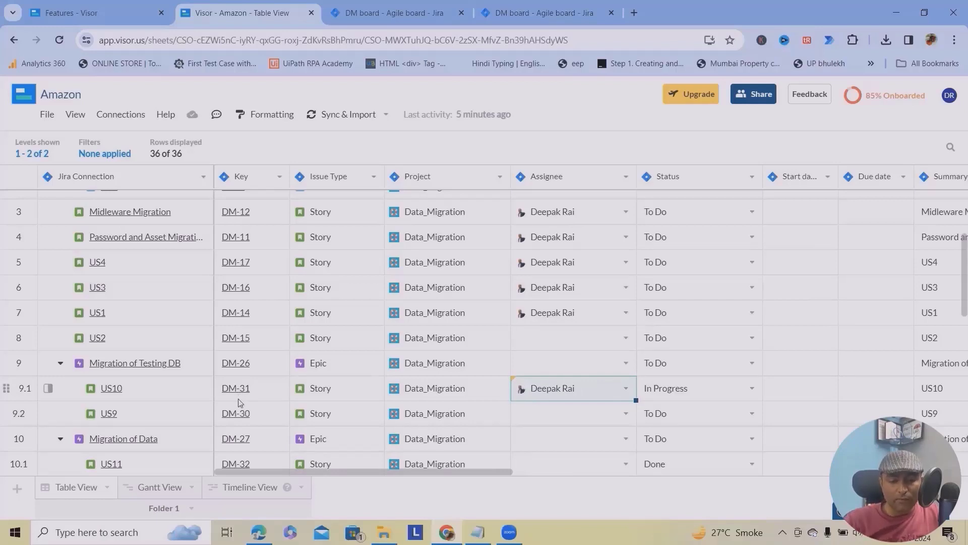
# Assign the TA5 task (DM-25) under Migration of Data to the workbook owner.
pyautogui.scroll(-3, 252, 406)
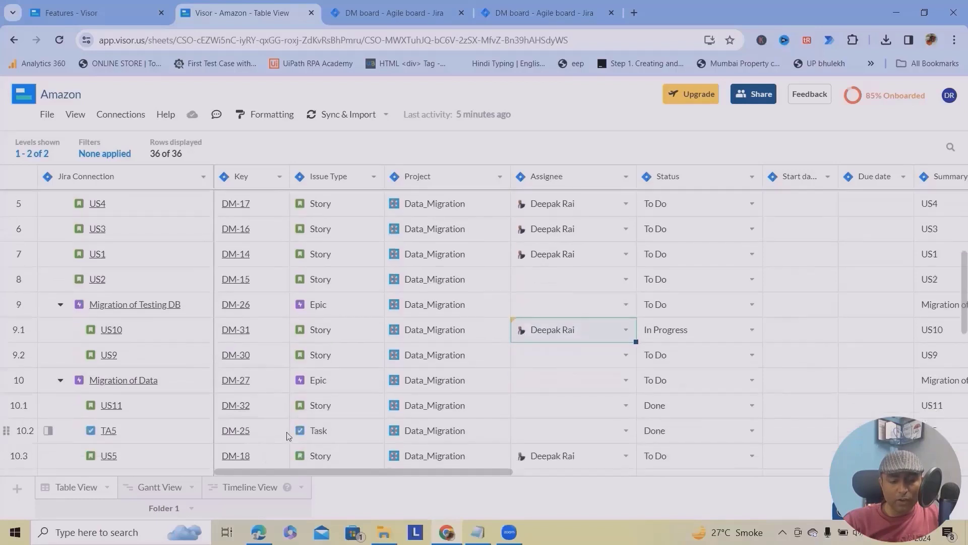
pyautogui.click(626, 430)
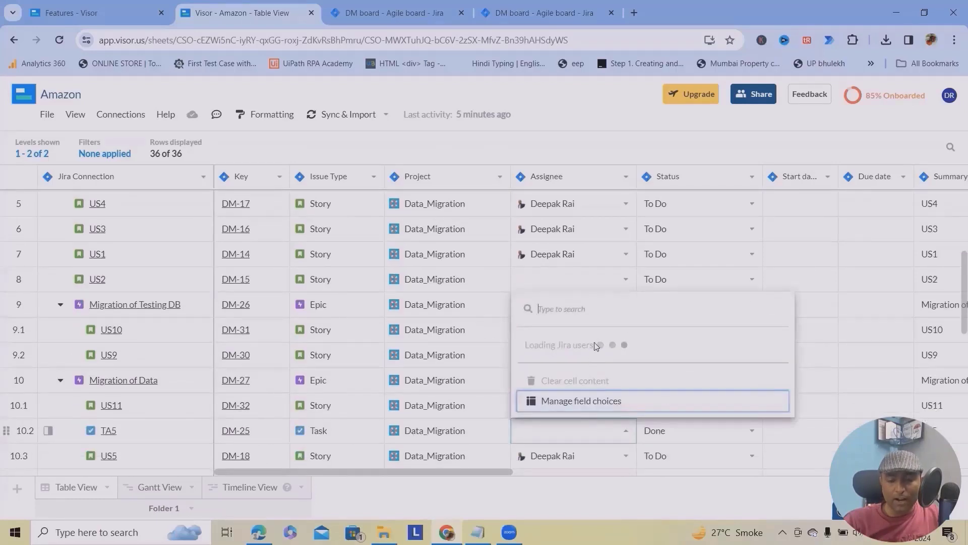
pyautogui.click(603, 345)
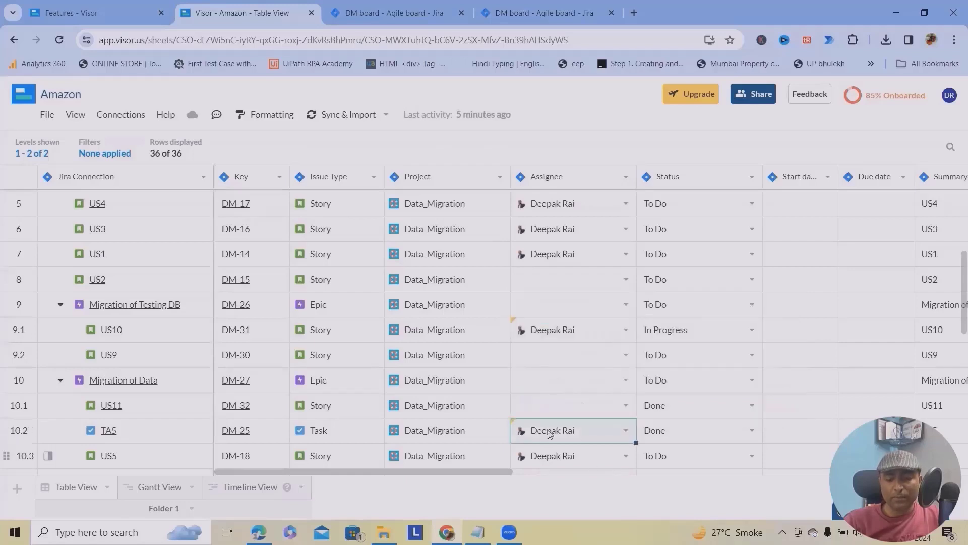
# Sync the workbook's Jira Connection and reload the Jira backlog to check the US10 and TA5 assignees.
pyautogui.click(345, 114)
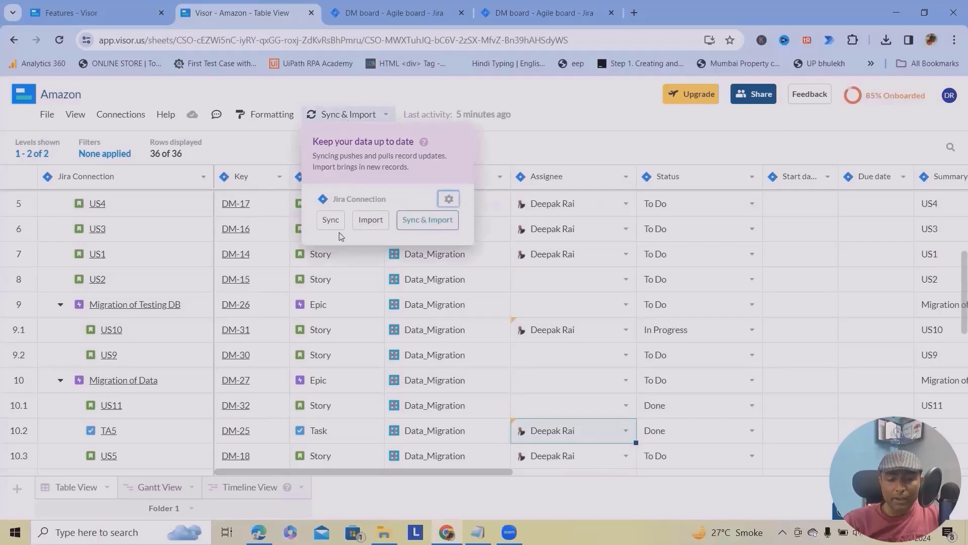
pyautogui.click(331, 219)
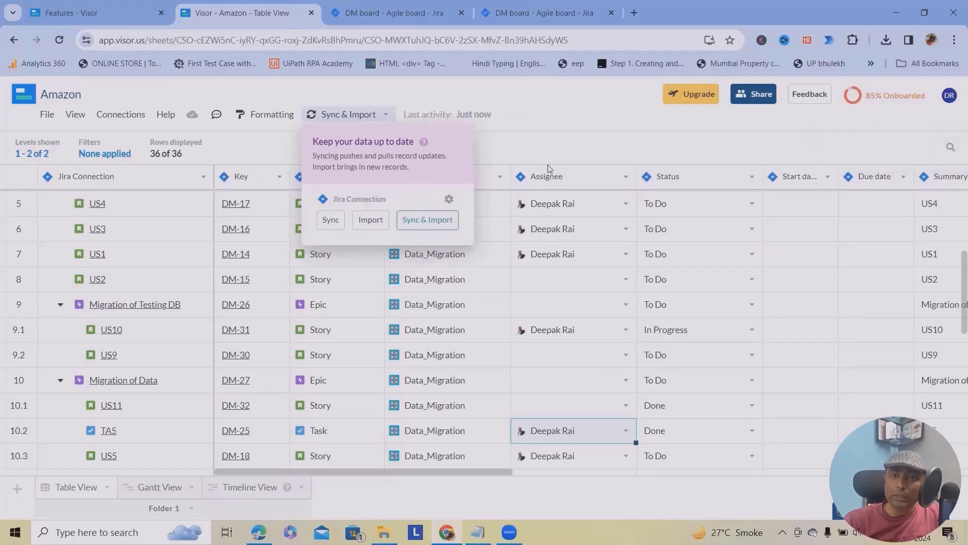
pyautogui.click(544, 12)
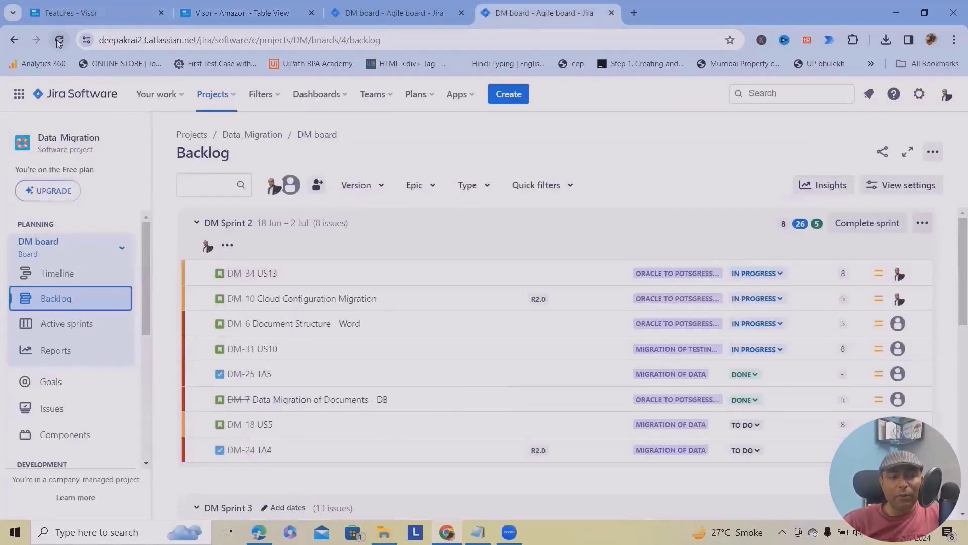
pyautogui.click(59, 40)
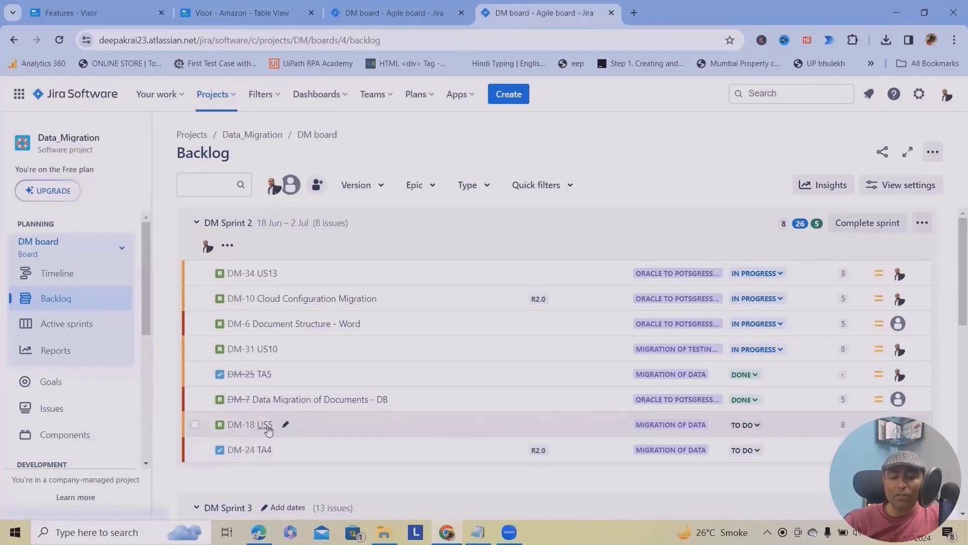
# Set the status of US5 (DM-18) in DM Sprint 2 to QA and reload the Jira backlog.
pyautogui.click(746, 425)
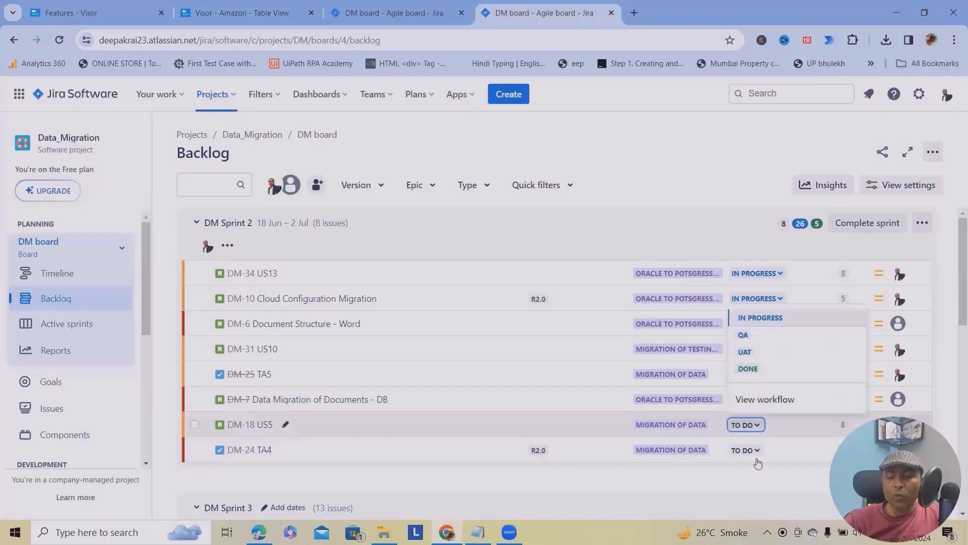
pyautogui.click(744, 334)
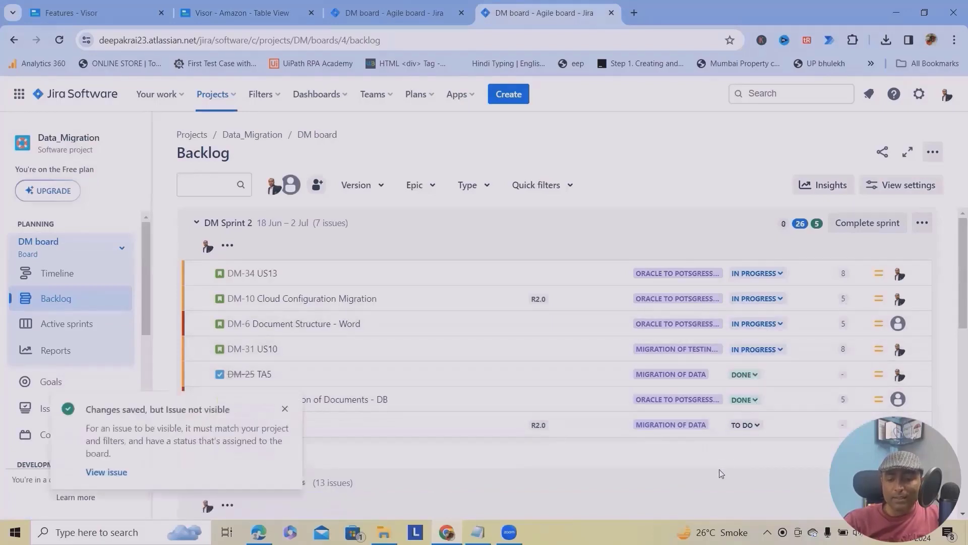
pyautogui.click(587, 226)
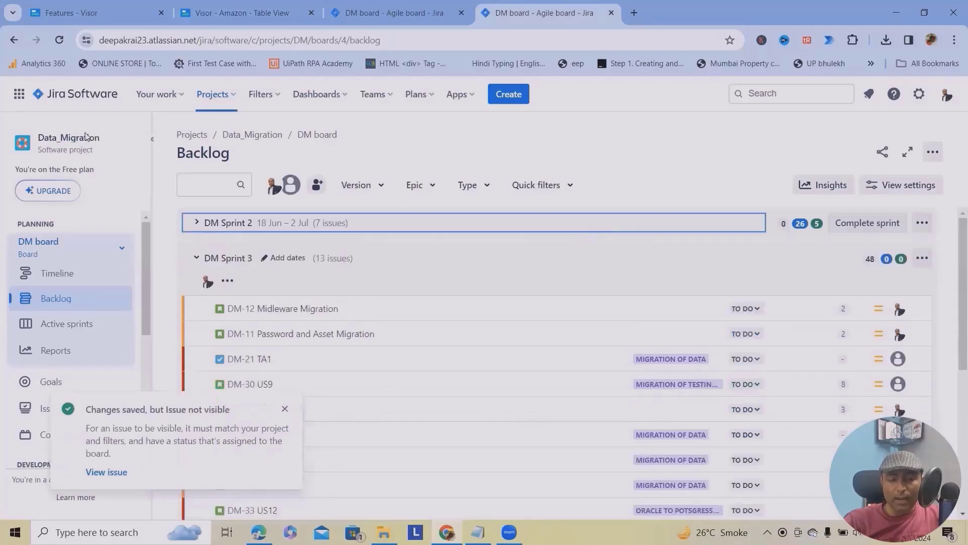
pyautogui.click(64, 41)
# Switch to Visor, sync the Jira Connection, and check the status of US5 in the Table view.
pyautogui.click(241, 8)
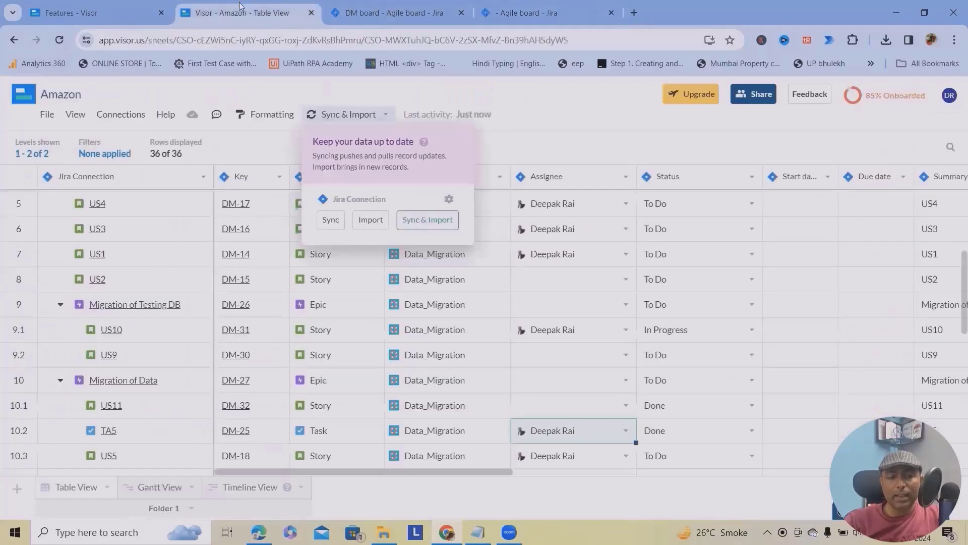
pyautogui.click(329, 222)
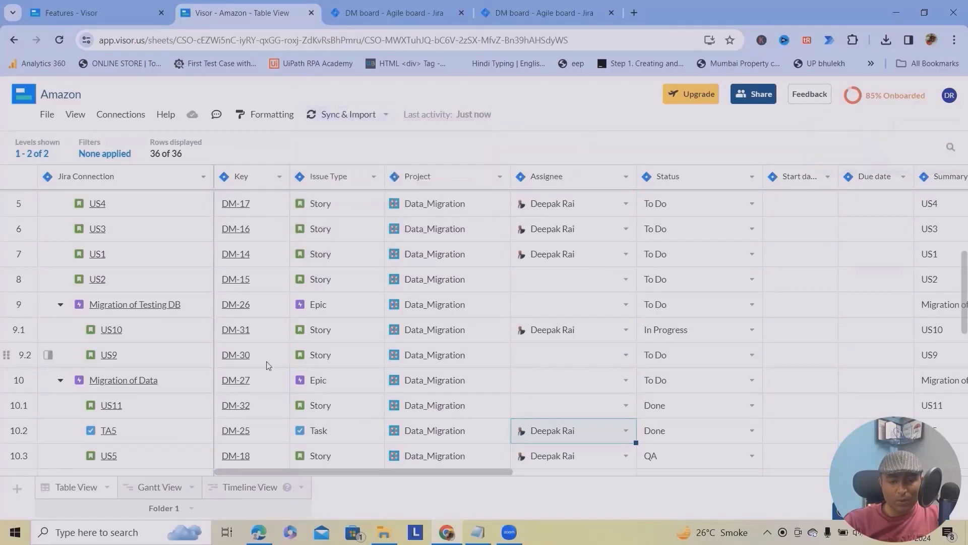
pyautogui.scroll(-2, 272, 330)
pyautogui.scroll(-2, 273, 331)
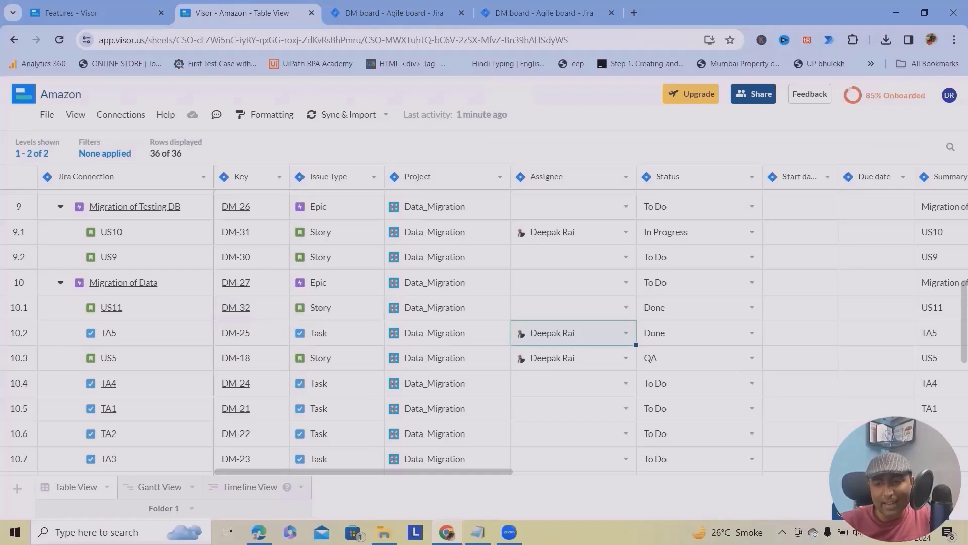
# Share the Amazon workbook with the collaborator's community e-mail as Viewer and view the available permission roles.
pyautogui.click(760, 97)
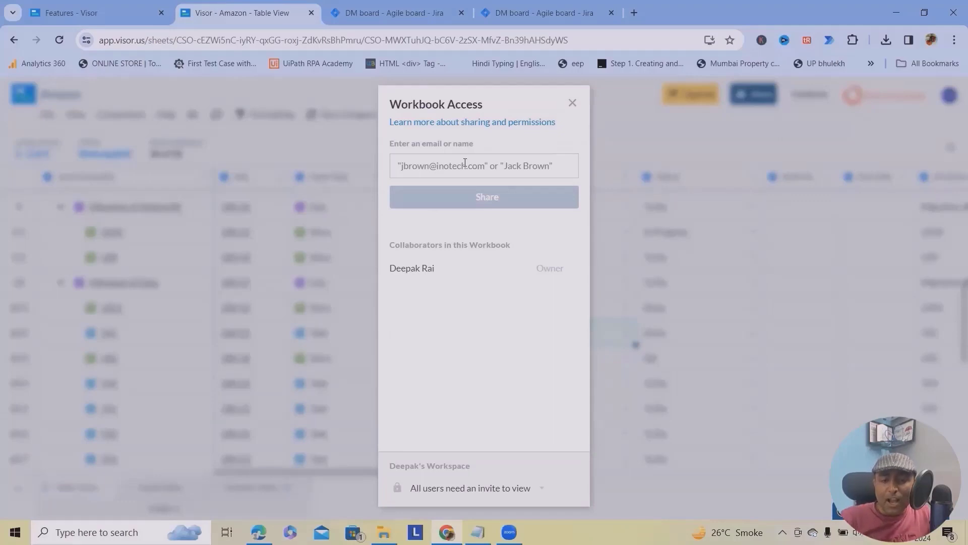
pyautogui.click(465, 165)
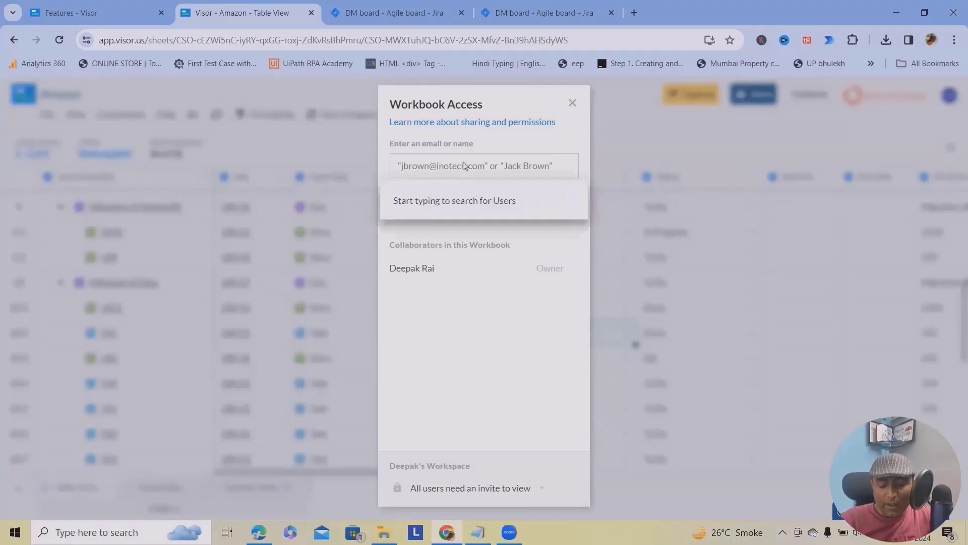
pyautogui.write('deepak')
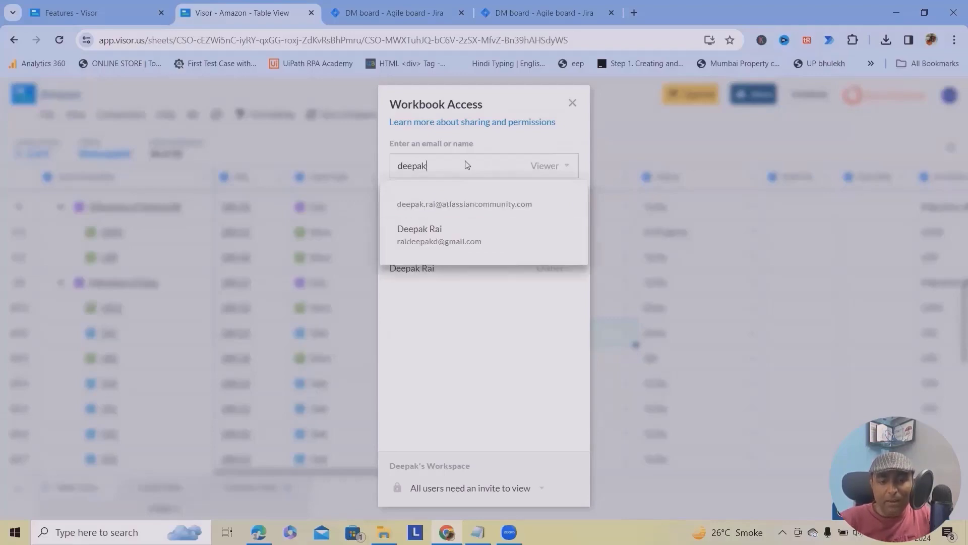
pyautogui.click(488, 204)
pyautogui.click(485, 197)
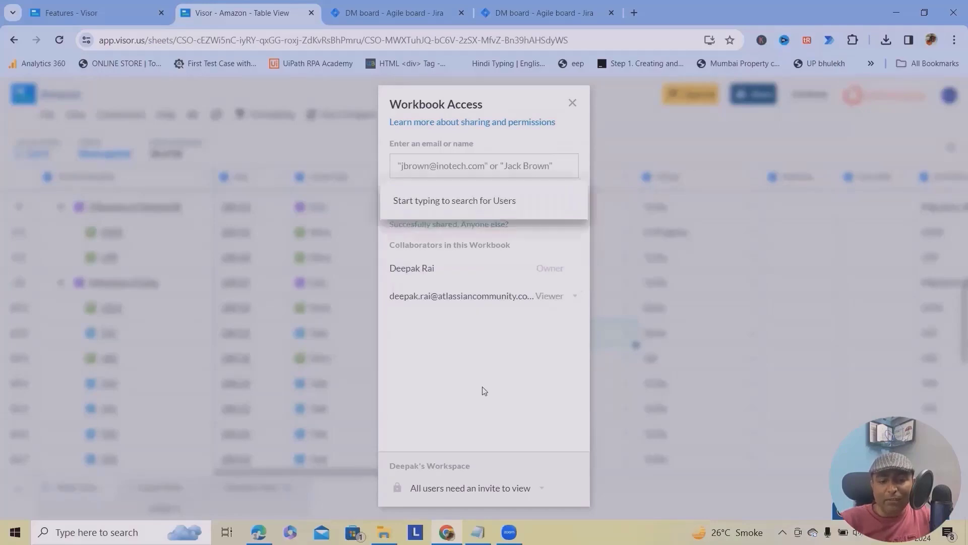
pyautogui.click(498, 346)
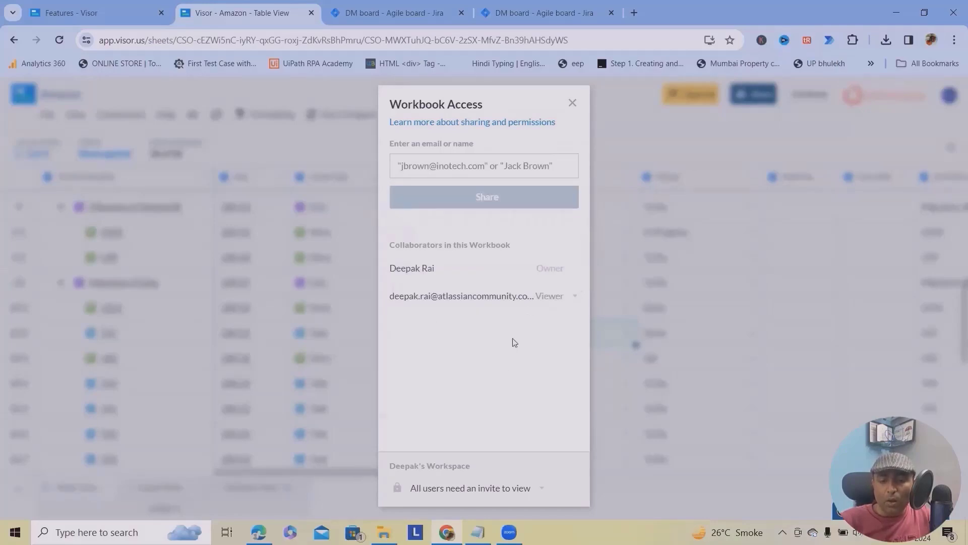
pyautogui.click(573, 298)
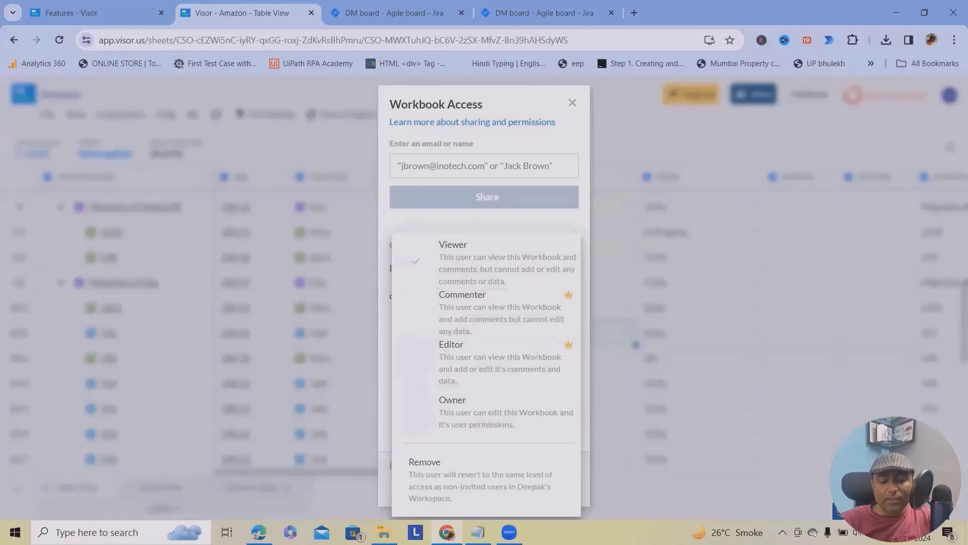
# Switch to Gmail in Edge and open the shared Amazon workbook link from the Visor Team's sharing e-mail.
pyautogui.click(258, 532)
pyautogui.click(343, 141)
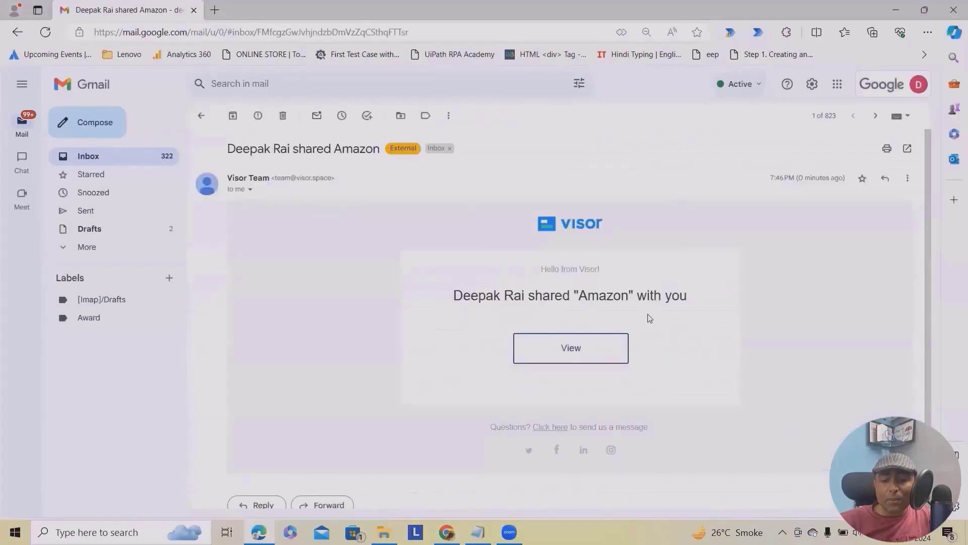
pyautogui.click(575, 351)
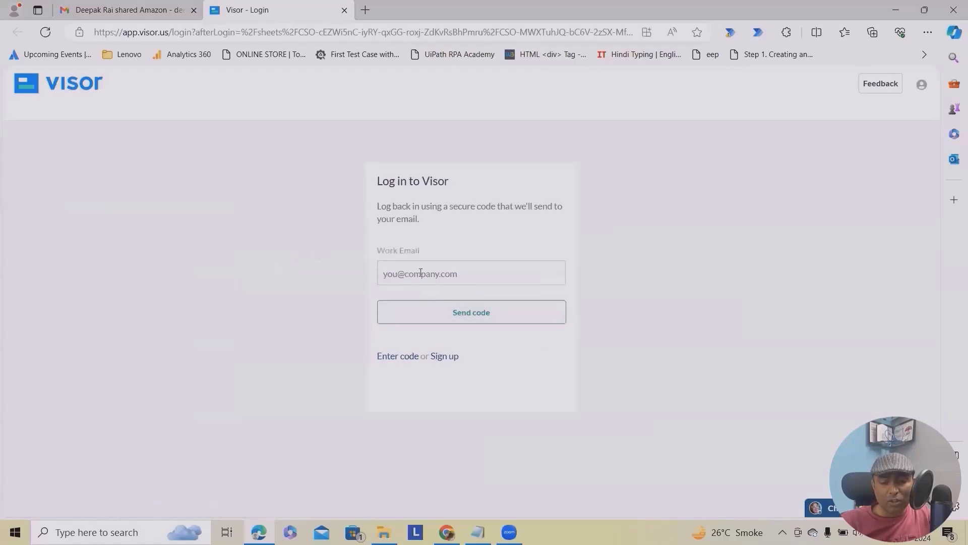
# Enter the collaborator's work e-mail on the Visor login page and request a login code.
pyautogui.click(457, 272)
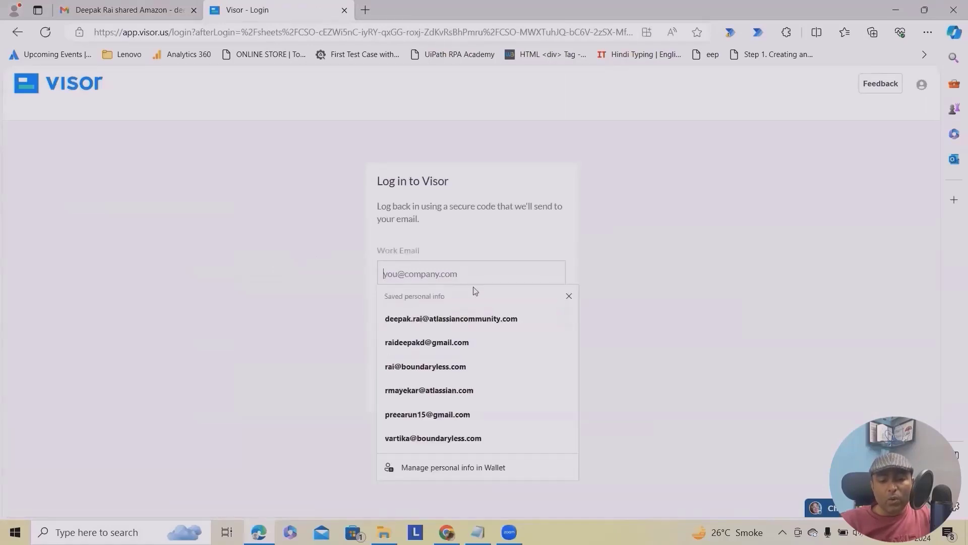
pyautogui.click(454, 317)
pyautogui.click(450, 316)
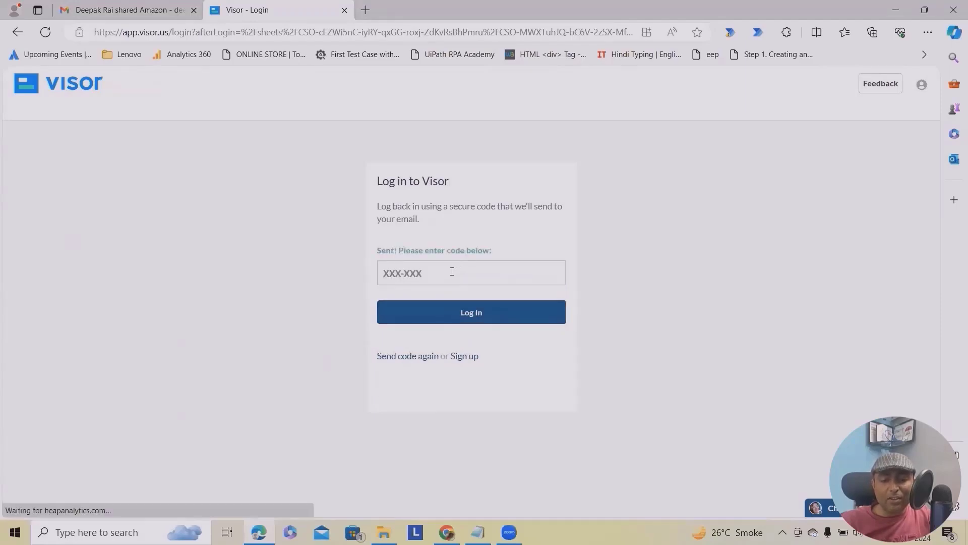
# Return to the Gmail inbox and open the Visor login code e-mail.
pyautogui.click(126, 9)
pyautogui.click(83, 158)
pyautogui.click(302, 138)
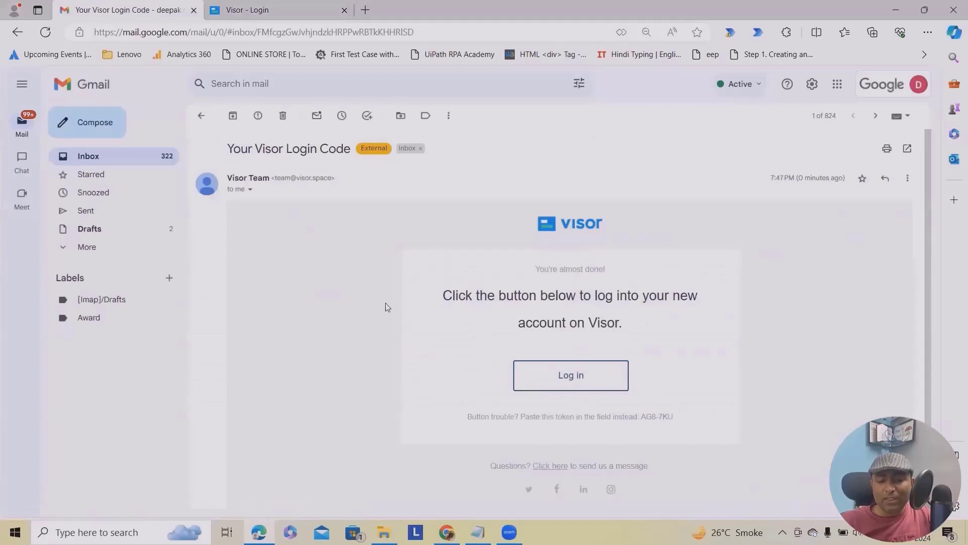
# Log in to Visor from the login code e-mail and submit the collaborator's first and last name to accept the workspace invite.
pyautogui.click(543, 377)
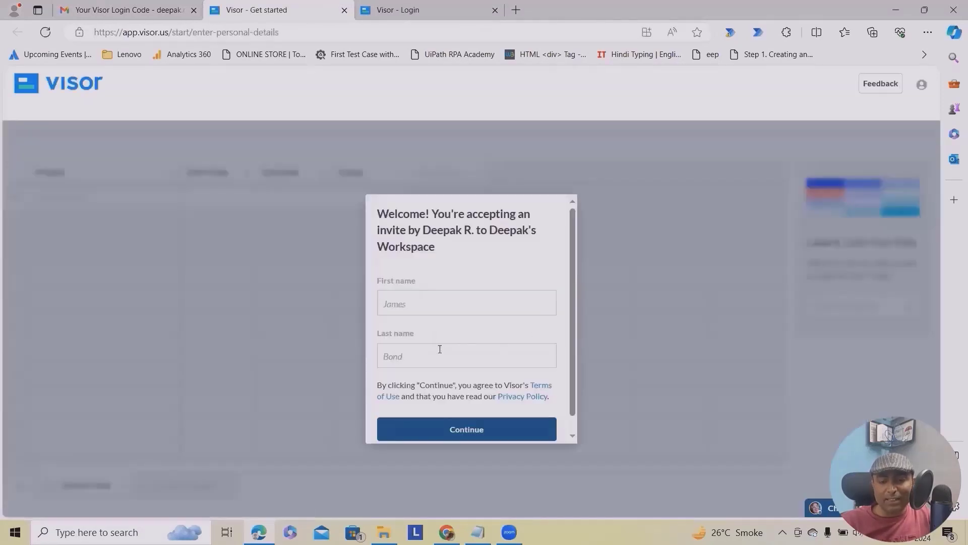
pyautogui.click(424, 304)
pyautogui.write('Deepak')
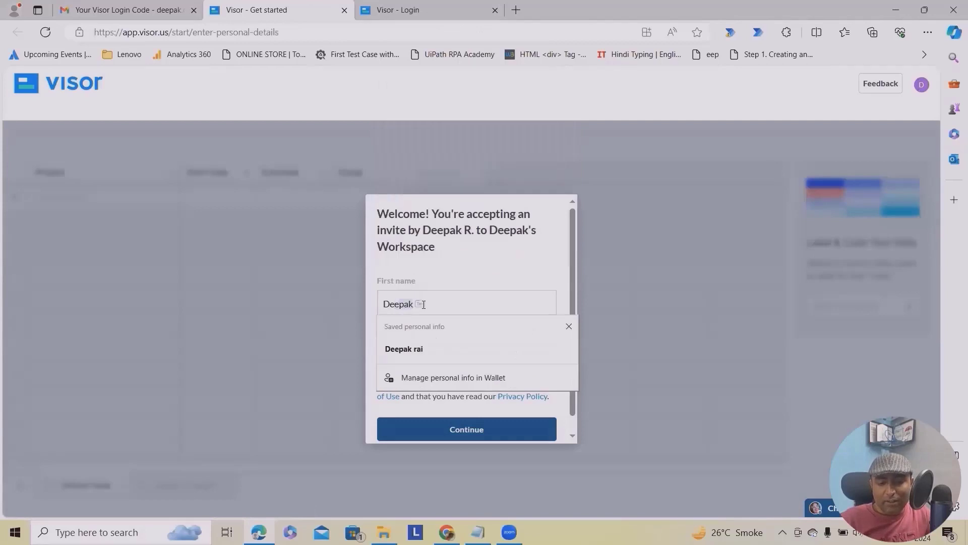
pyautogui.click(418, 349)
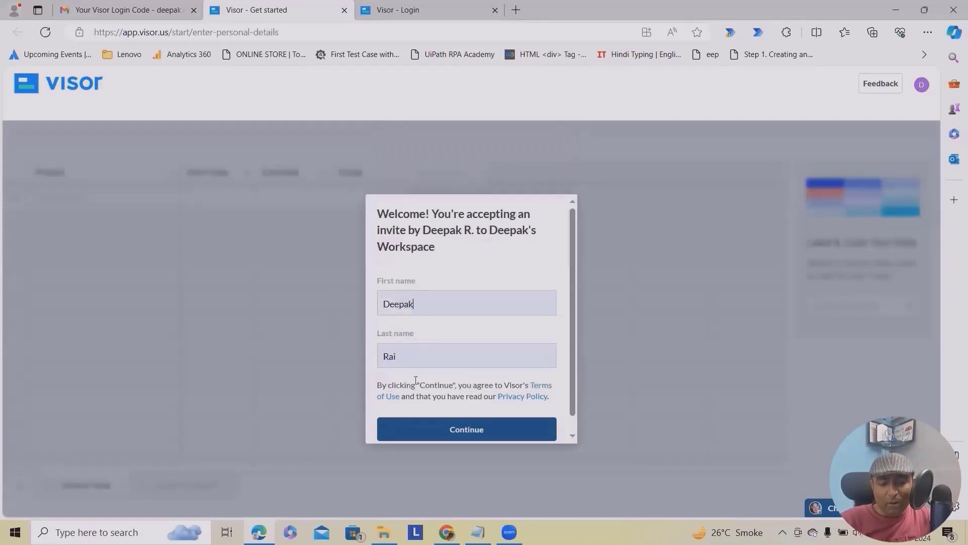
pyautogui.click(450, 430)
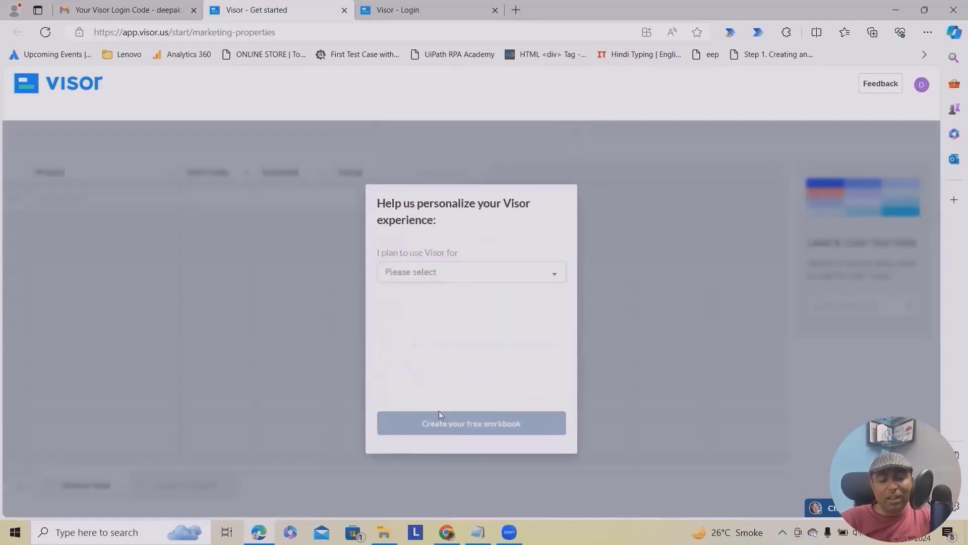
# Complete the Visor personalization form with Personal use and the Project Management (PMO) specialty.
pyautogui.click(488, 275)
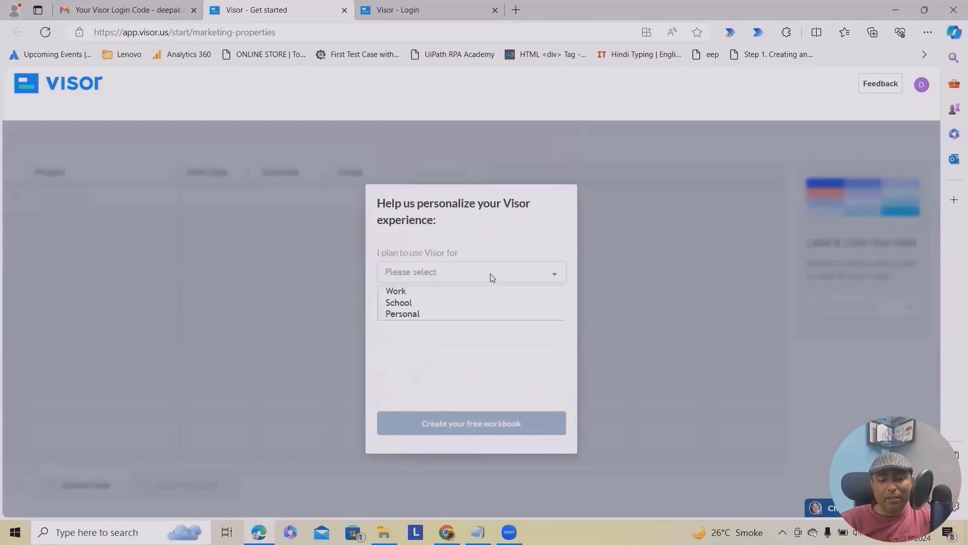
pyautogui.click(436, 314)
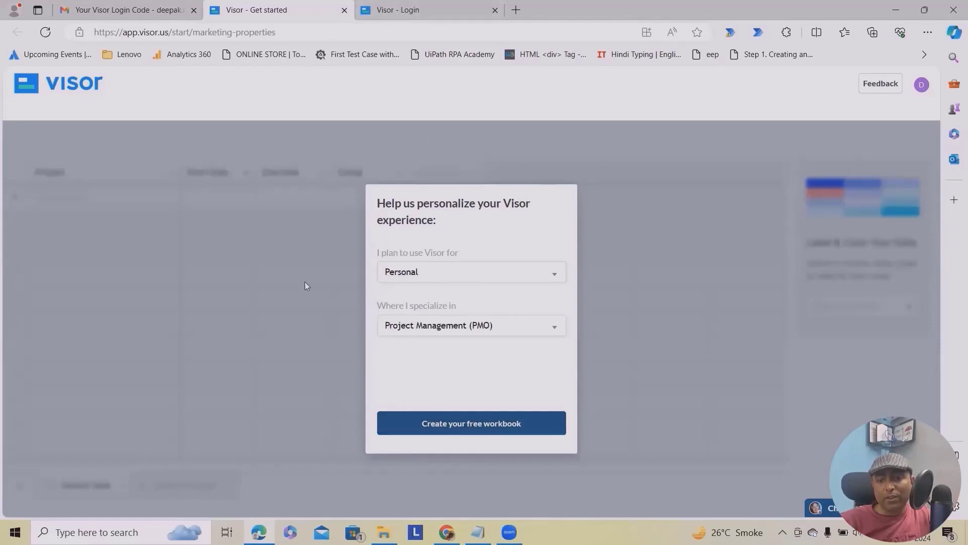
pyautogui.click(444, 424)
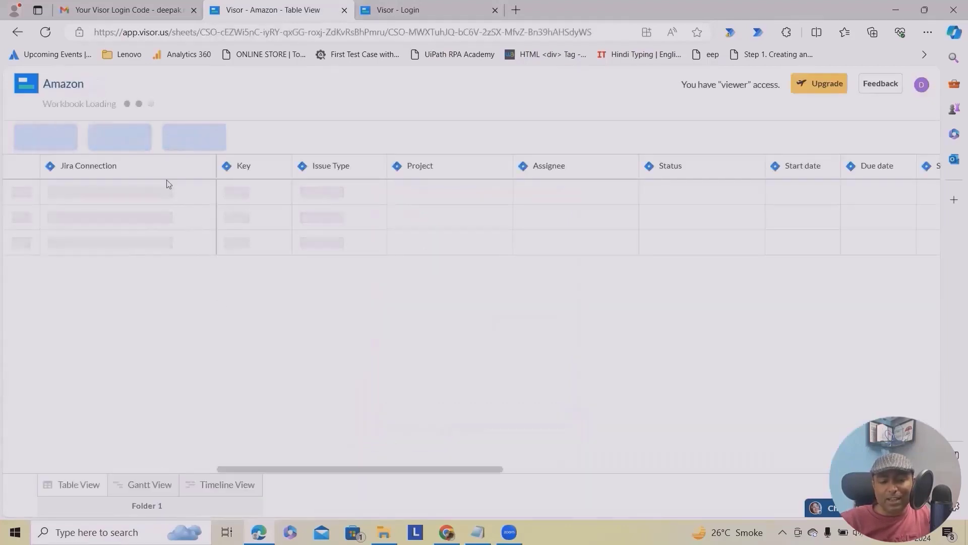
# Browse the shared Amazon workbook as the collaborator and check whether the assignee of Midleware Migration can be edited.
pyautogui.scroll(-1, 467, 312)
pyautogui.scroll(1, 467, 313)
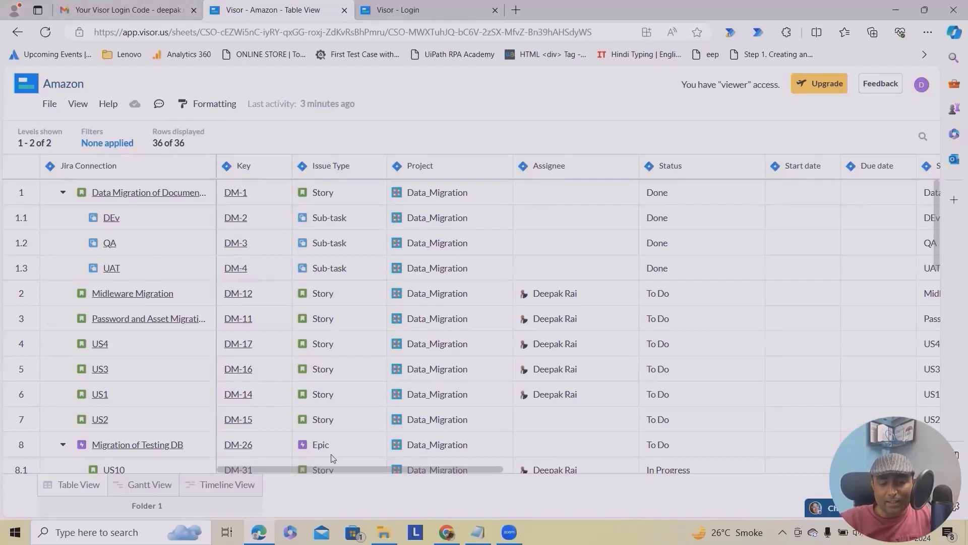
pyautogui.click(628, 298)
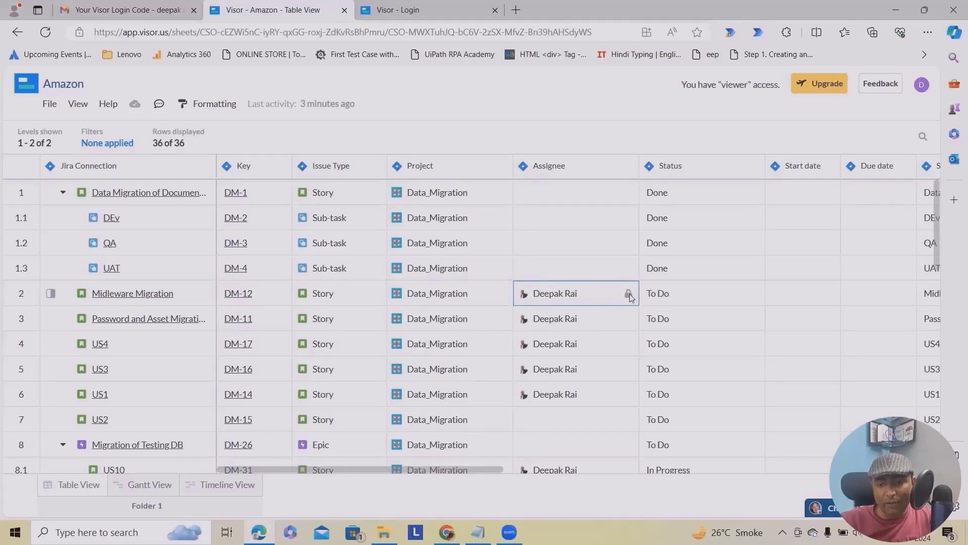
pyautogui.click(155, 301)
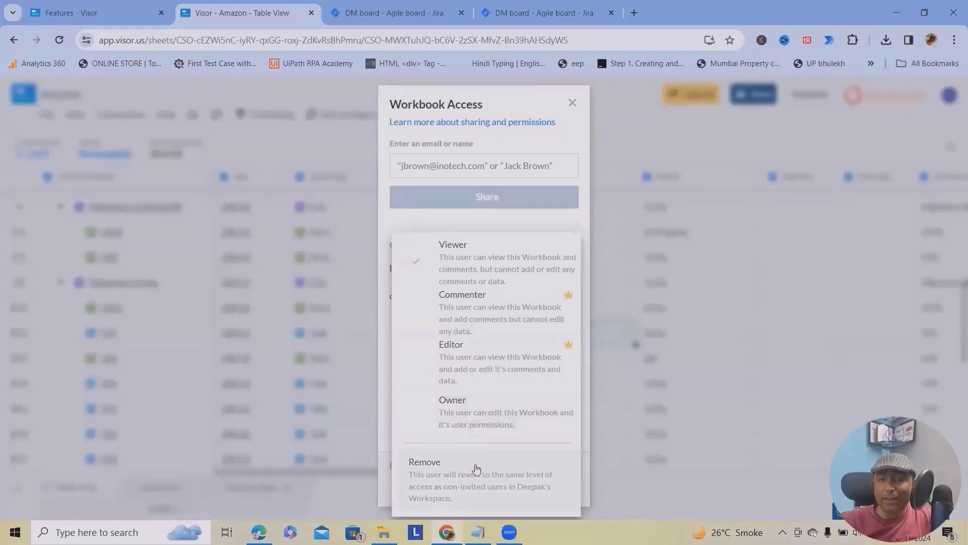
# Remove the invited Viewer from the Amazon workbook's collaborators.
pyautogui.click(465, 222)
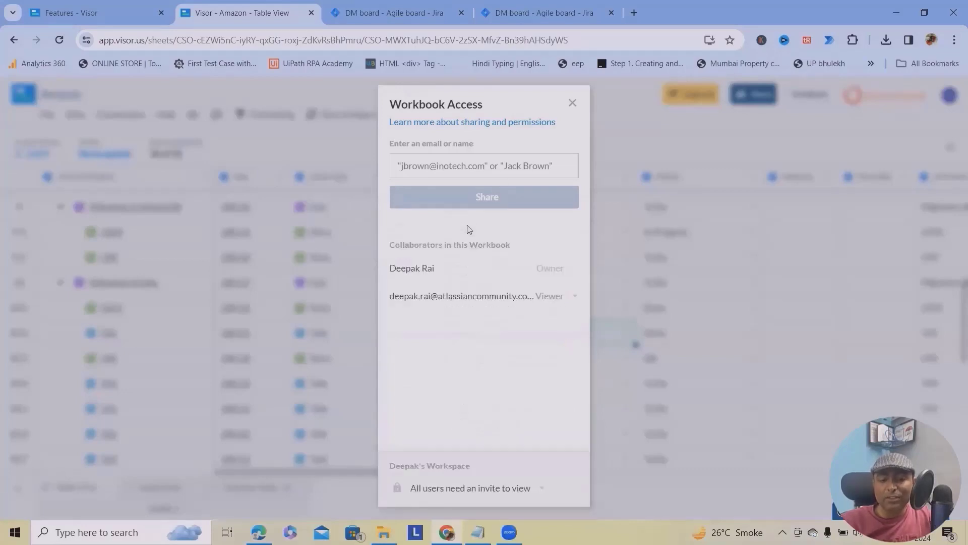
pyautogui.click(560, 296)
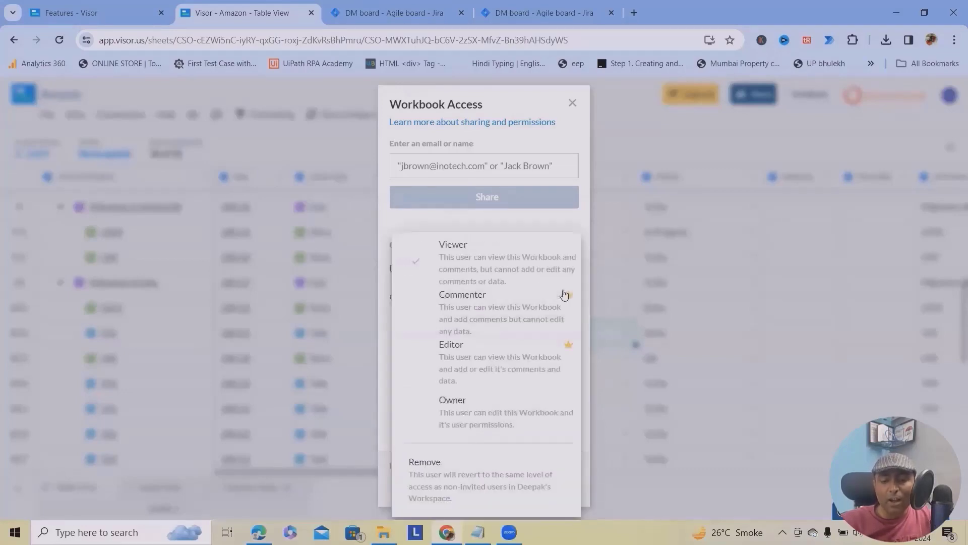
pyautogui.click(454, 478)
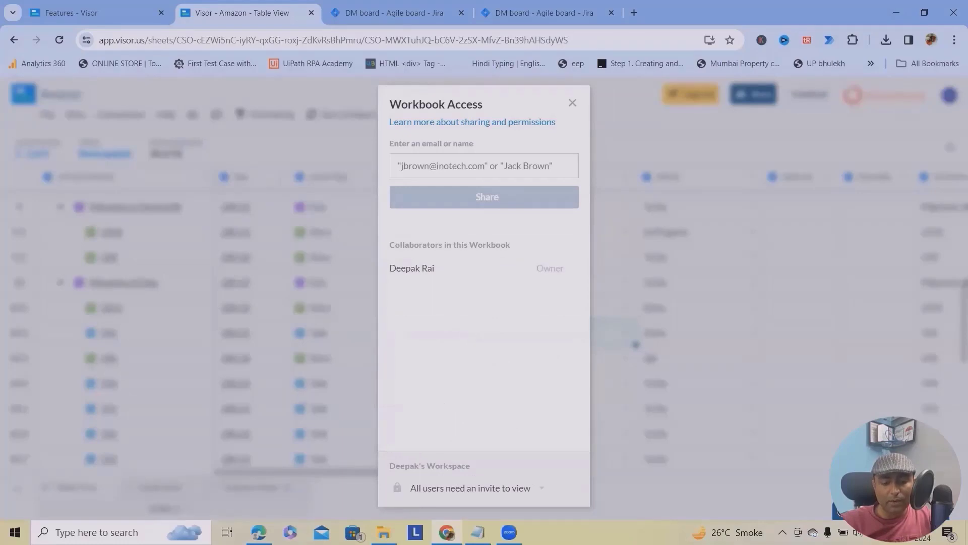
# Switch to Edge, reload the Amazon workbook to check the collaborator's access, and close that page.
pyautogui.click(259, 532)
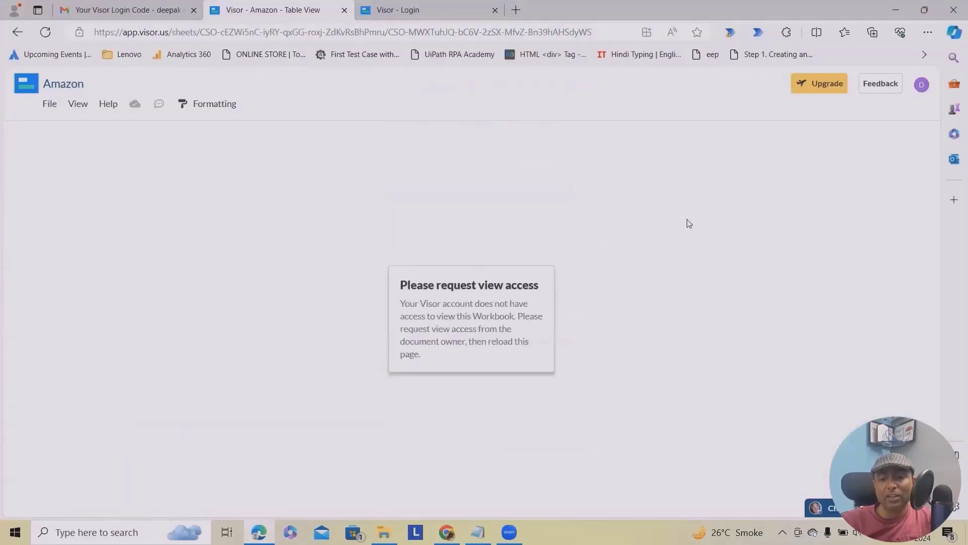
pyautogui.click(46, 33)
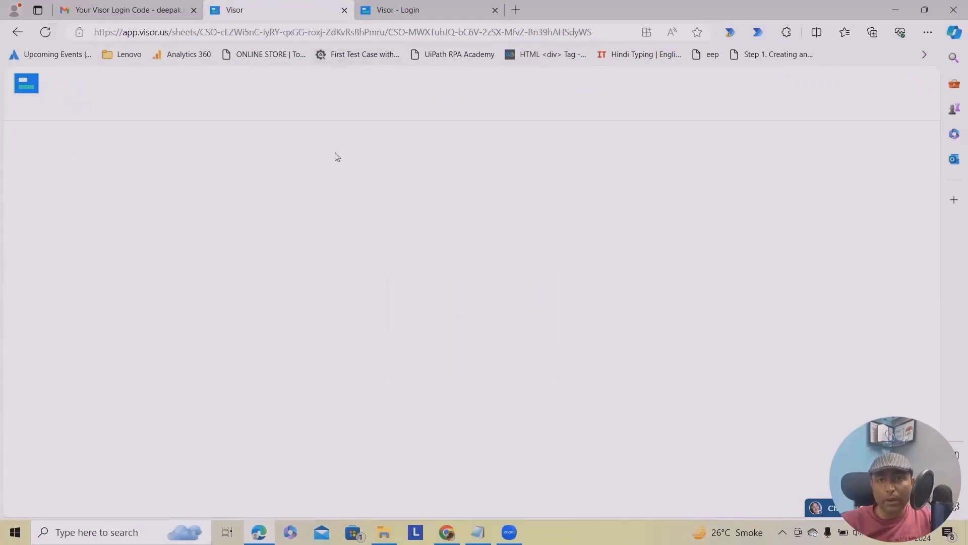
pyautogui.click(344, 11)
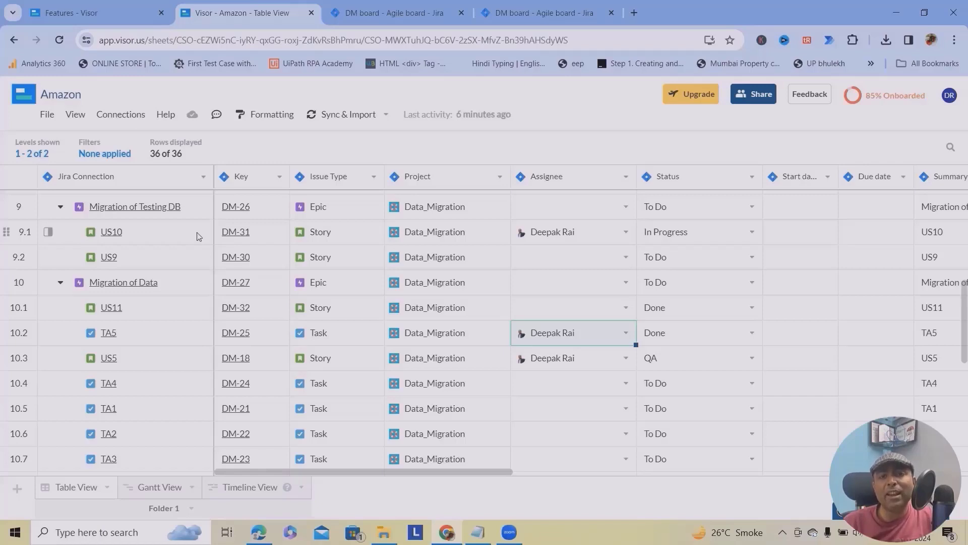
pyautogui.click(47, 115)
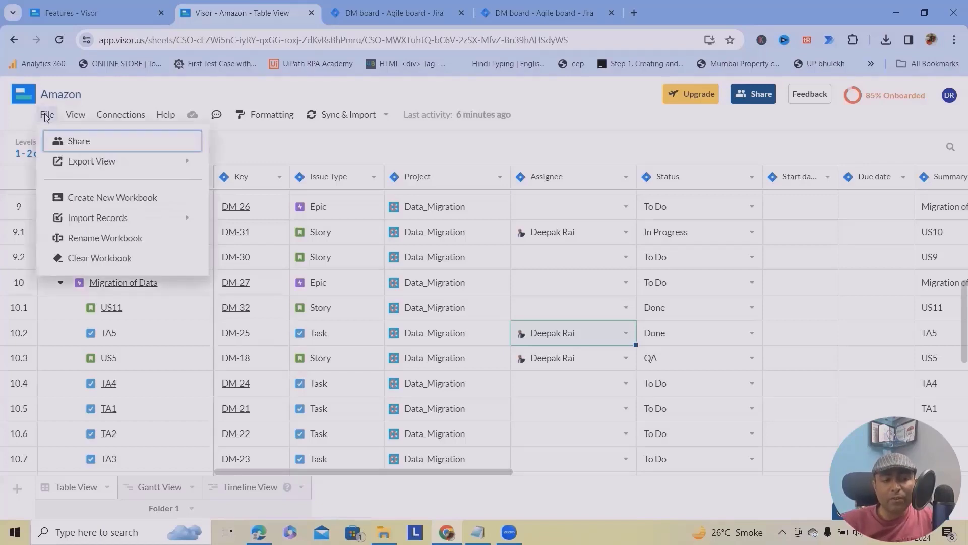
pyautogui.click(77, 115)
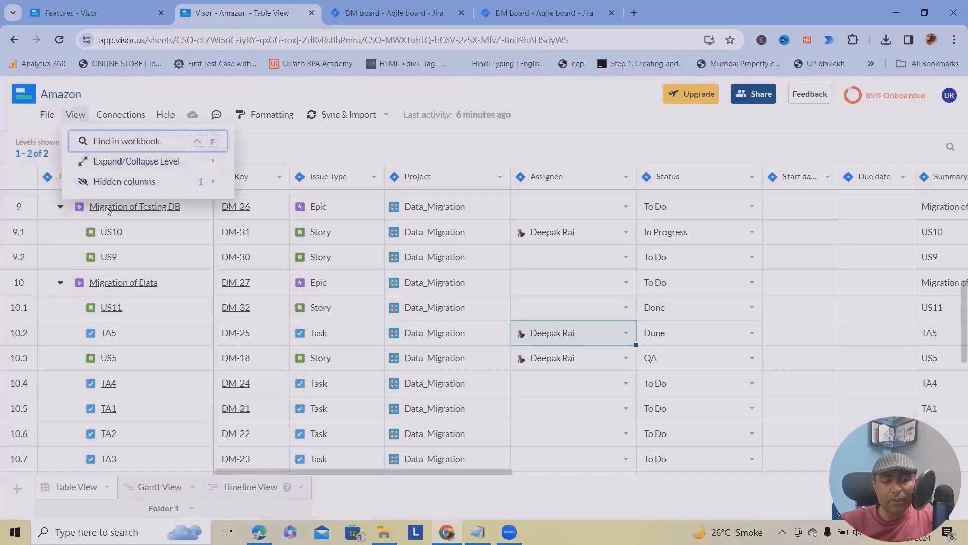
pyautogui.click(47, 114)
pyautogui.click(47, 114)
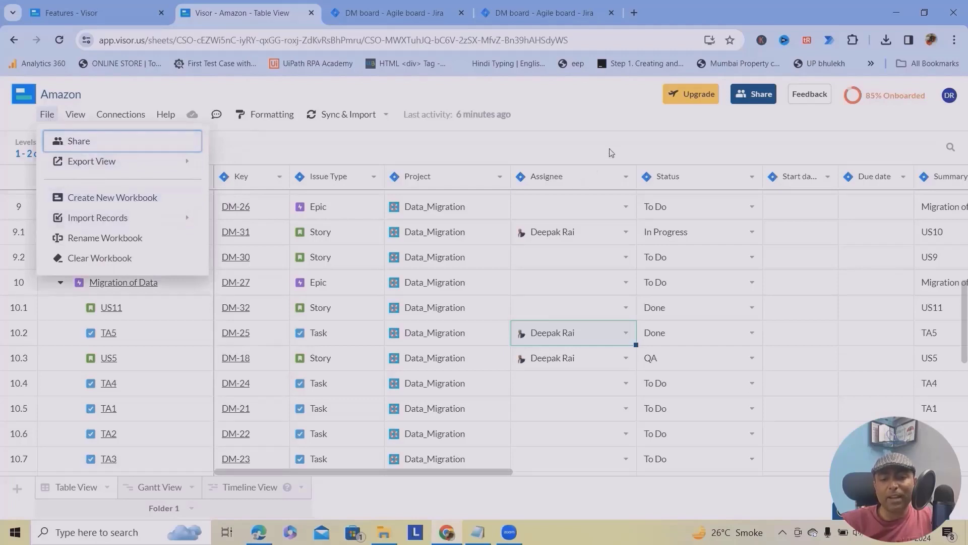
pyautogui.click(654, 129)
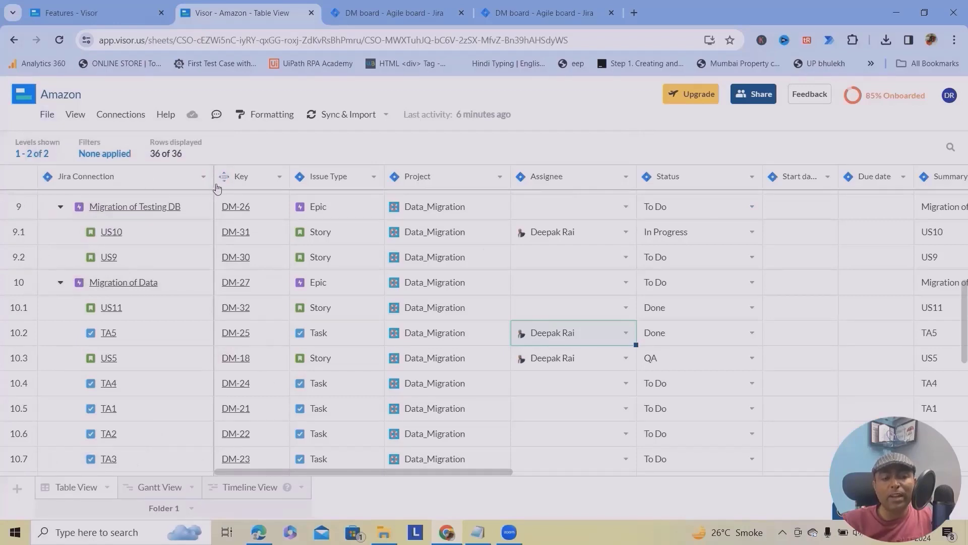
pyautogui.click(202, 178)
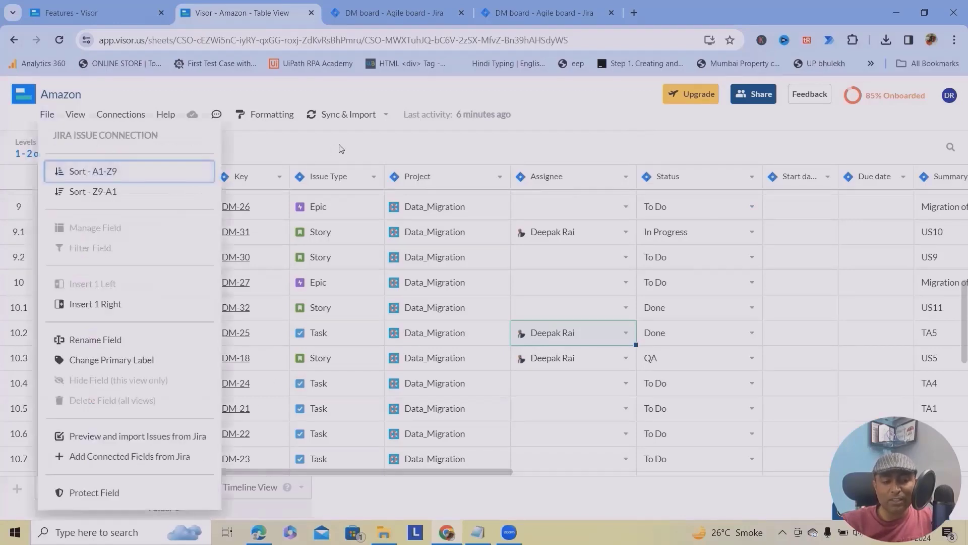
pyautogui.click(279, 177)
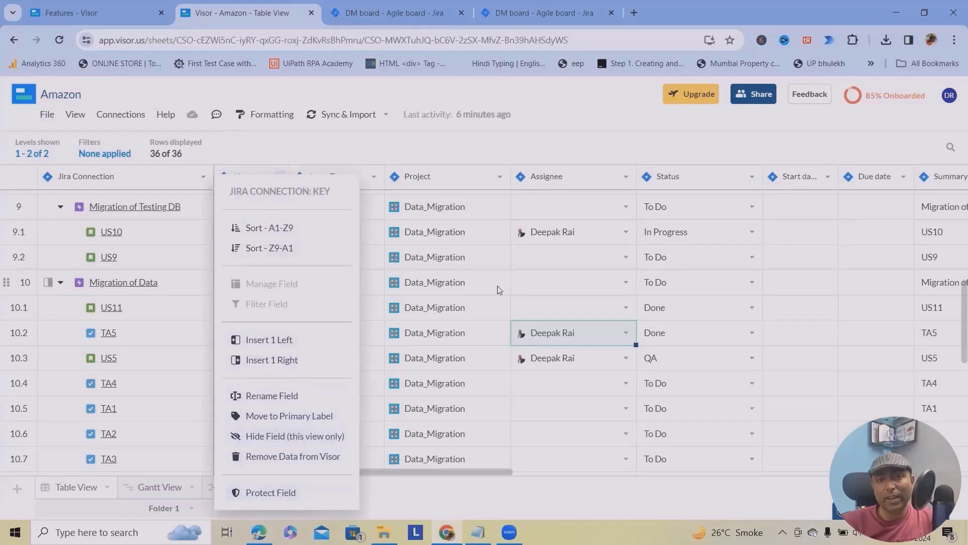
# Examine the view formatting settings, including the Display As grid toggle and the Impact Severity field choices.
pyautogui.click(271, 114)
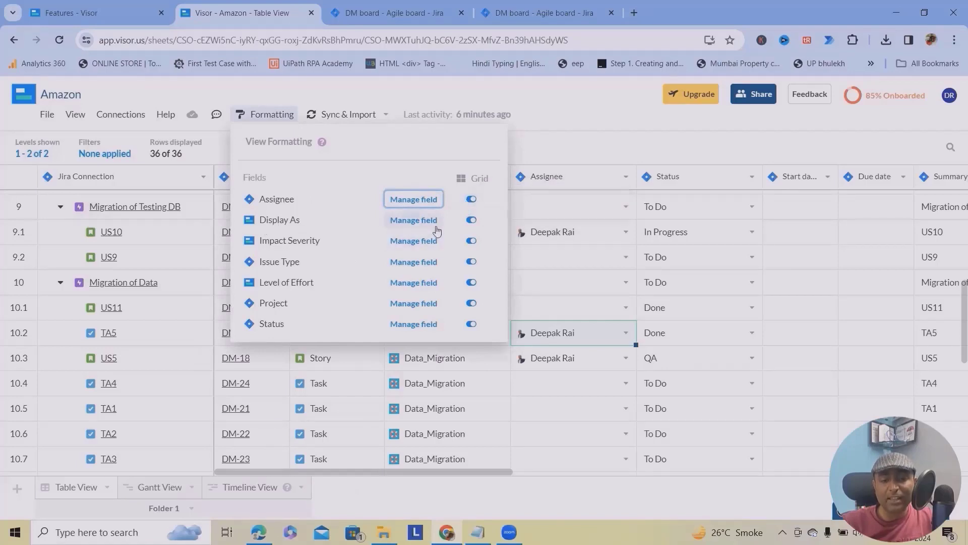
pyautogui.click(471, 221)
pyautogui.click(471, 222)
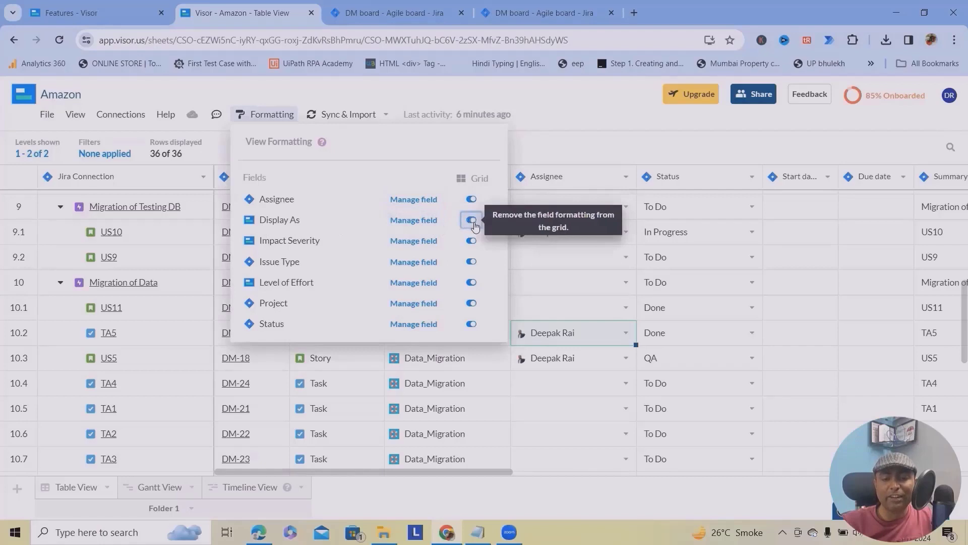
pyautogui.click(415, 241)
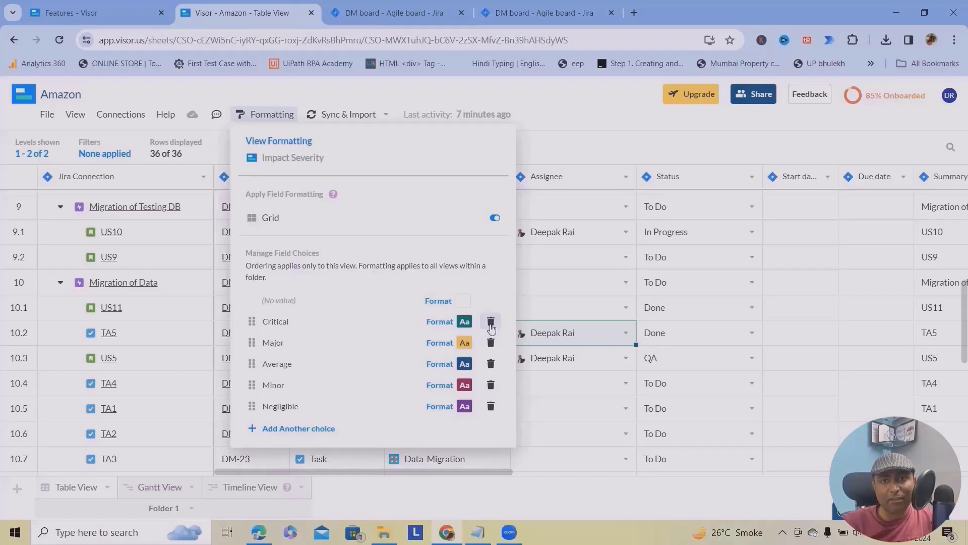
pyautogui.click(594, 141)
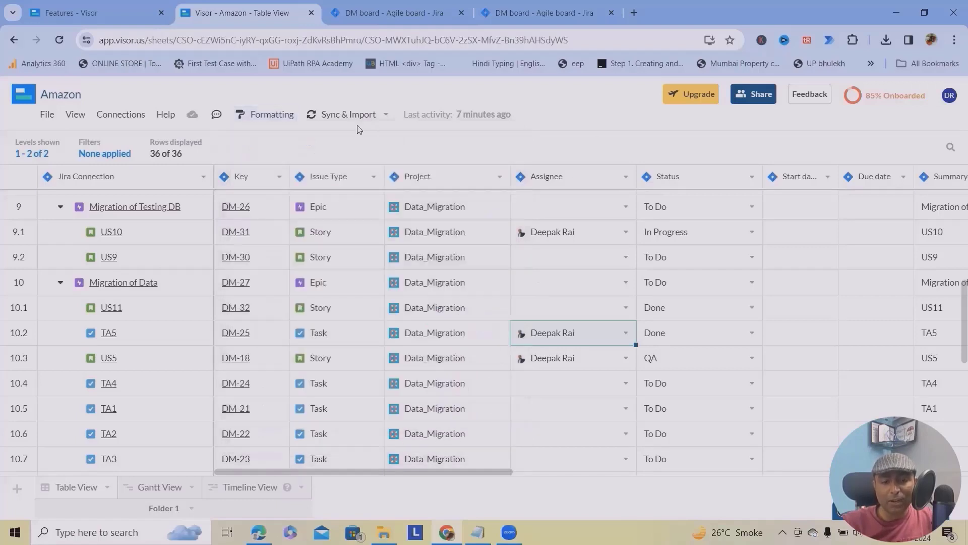
# Set the status of US9 to UAT and revert it to its last value.
pyautogui.click(720, 260)
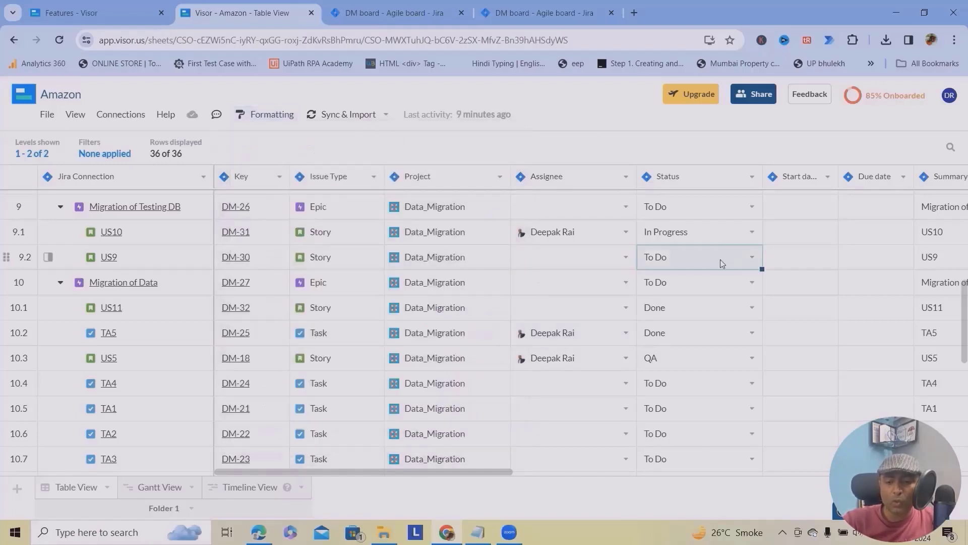
pyautogui.rightClick(720, 259)
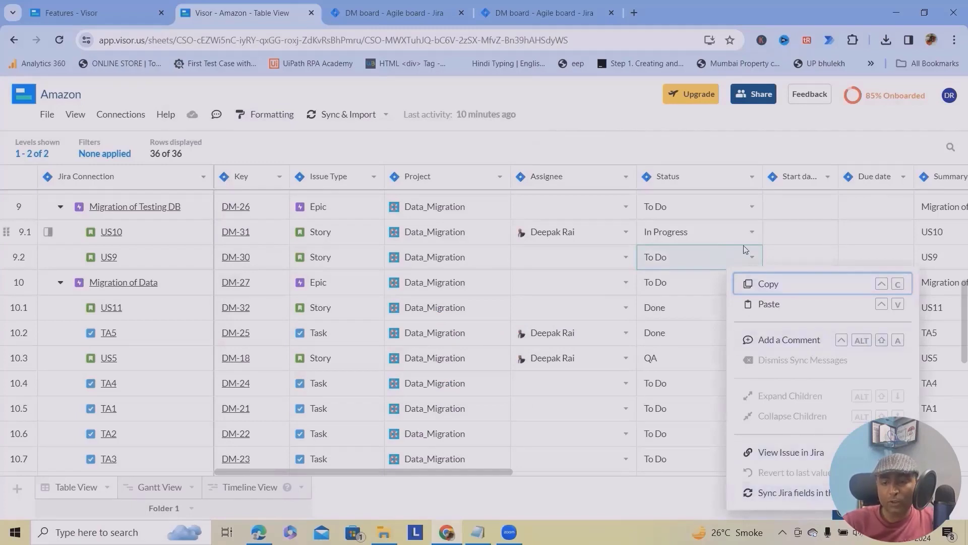
pyautogui.click(751, 257)
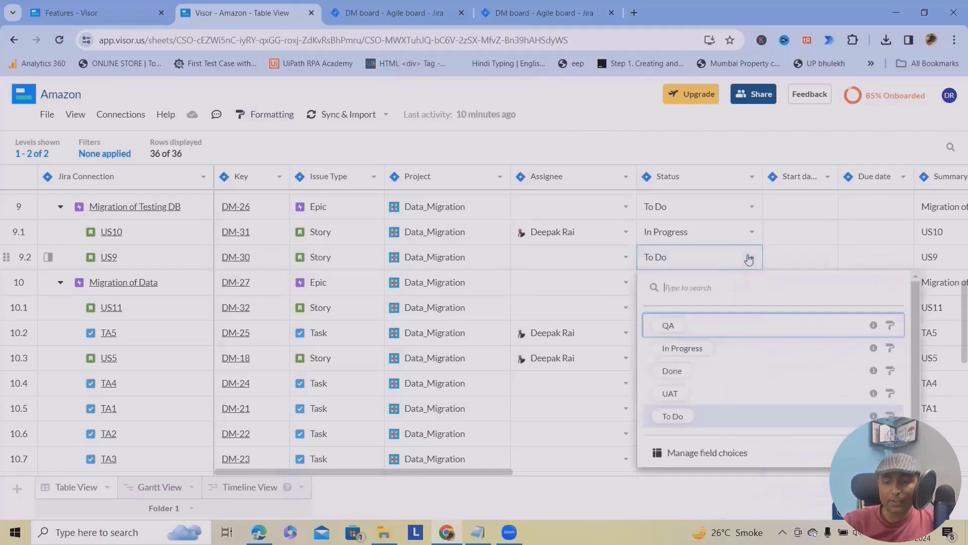
pyautogui.click(671, 393)
pyautogui.rightClick(723, 255)
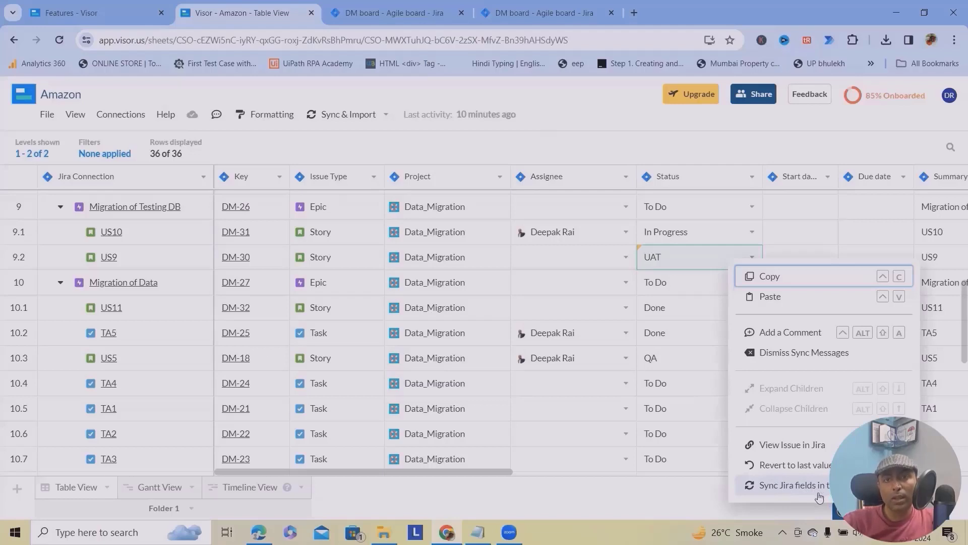
pyautogui.click(788, 469)
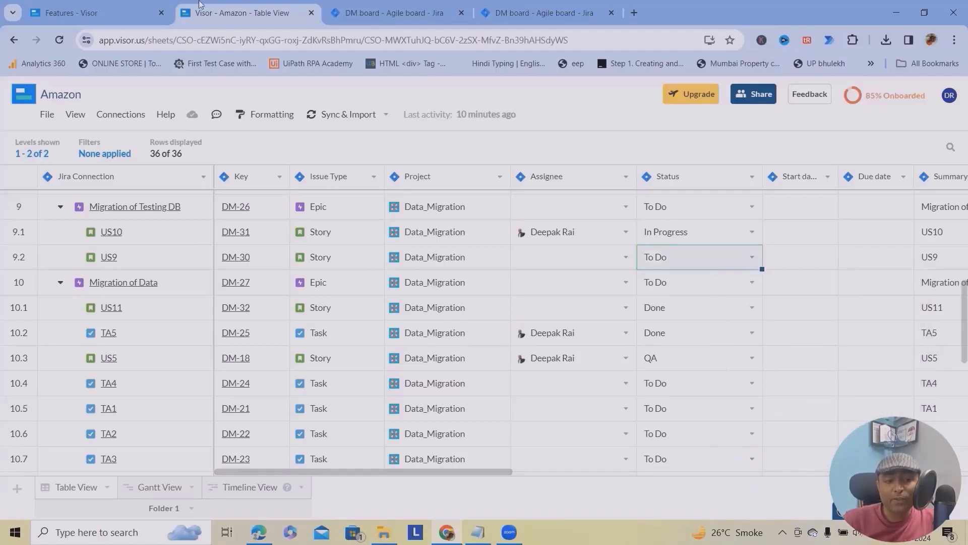
# Format empty Assignee cells in the grid with the solid coral-red preset color.
pyautogui.click(270, 116)
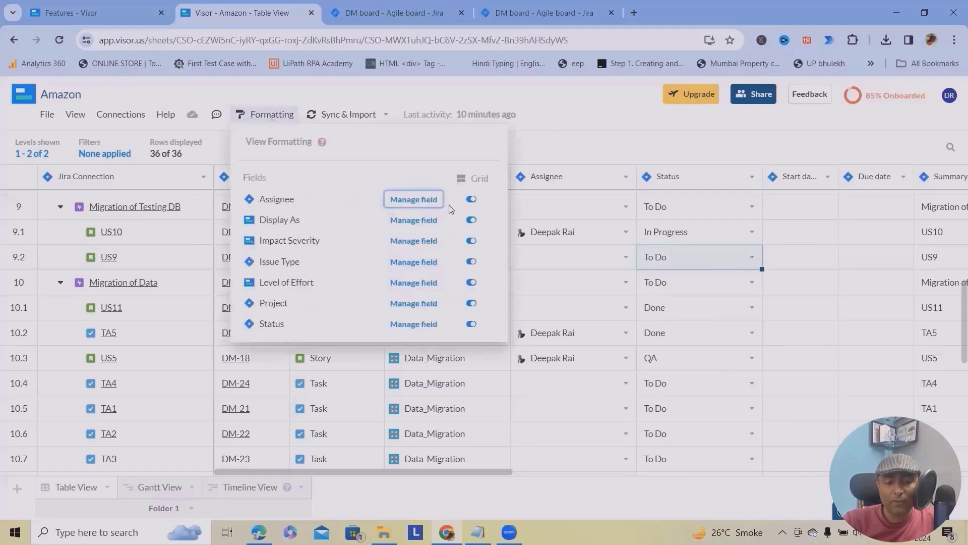
pyautogui.click(413, 200)
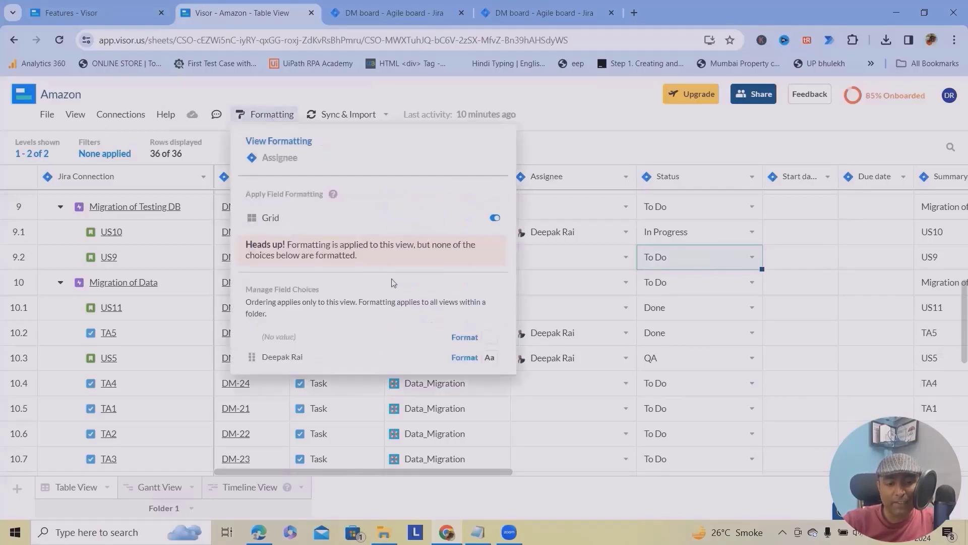
pyautogui.click(463, 336)
pyautogui.click(611, 297)
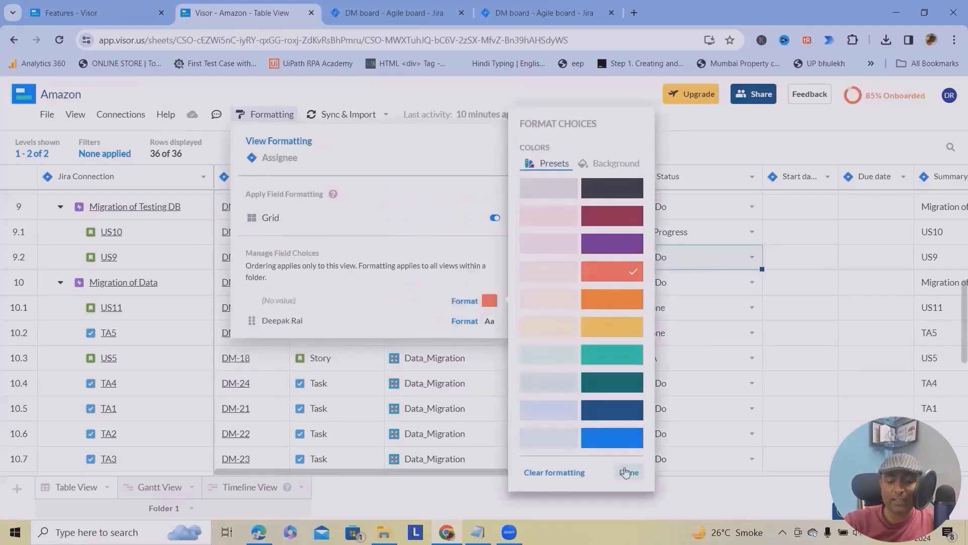
pyautogui.click(629, 497)
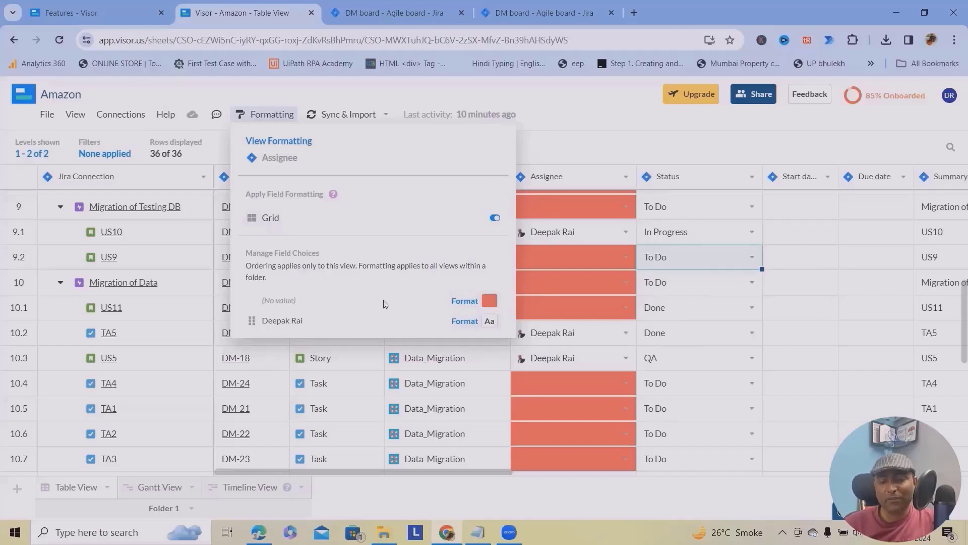
# Format empty Project values in the grid with the solid teal preset color.
pyautogui.click(569, 235)
pyautogui.click(569, 234)
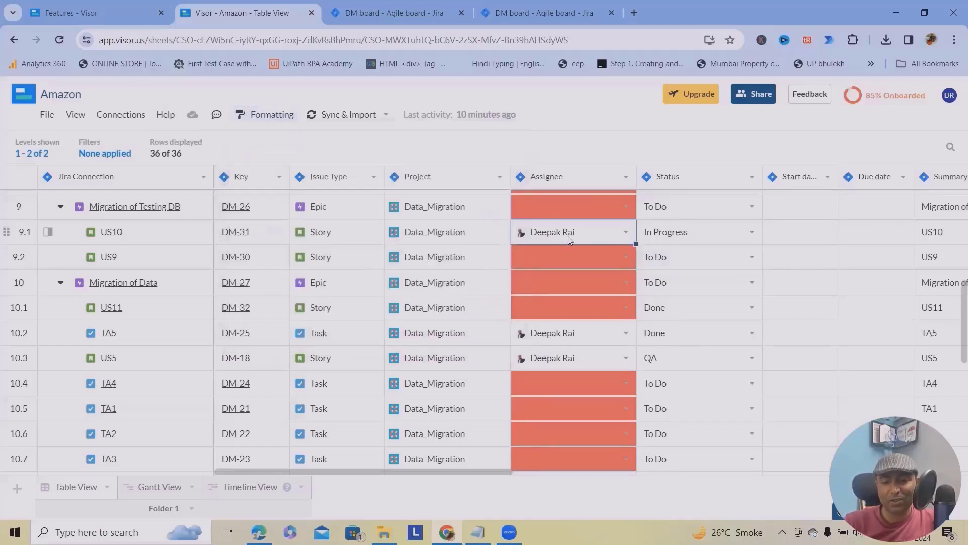
pyautogui.click(276, 115)
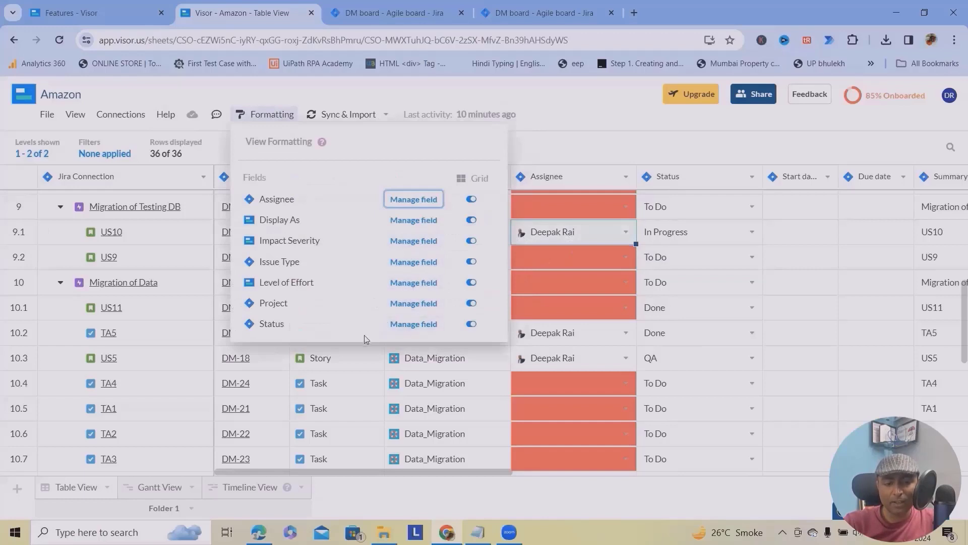
pyautogui.click(413, 303)
pyautogui.click(465, 300)
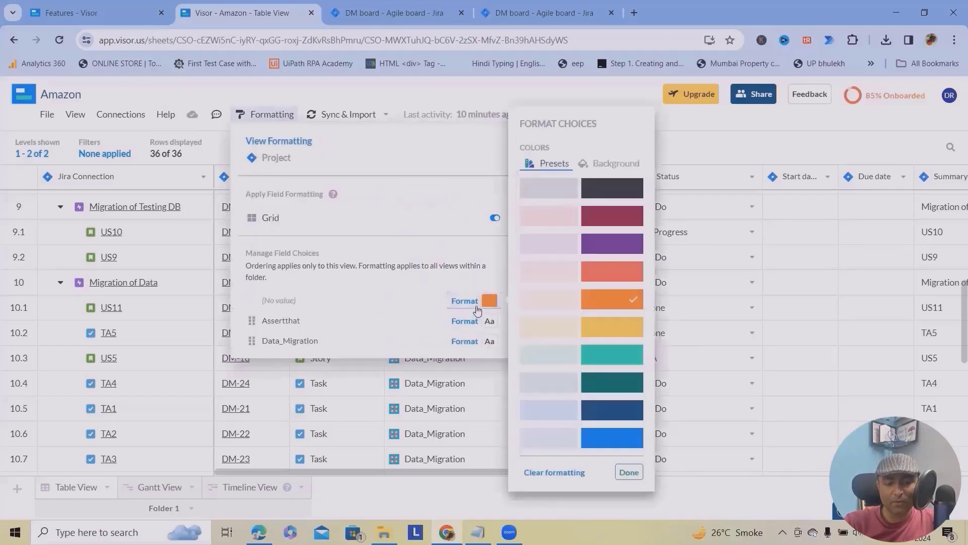
pyautogui.click(609, 352)
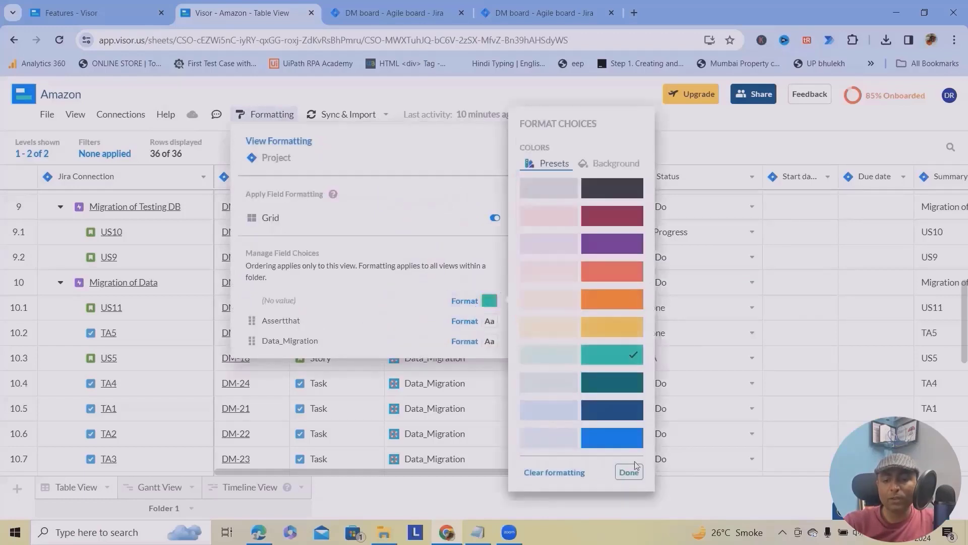
pyautogui.click(629, 472)
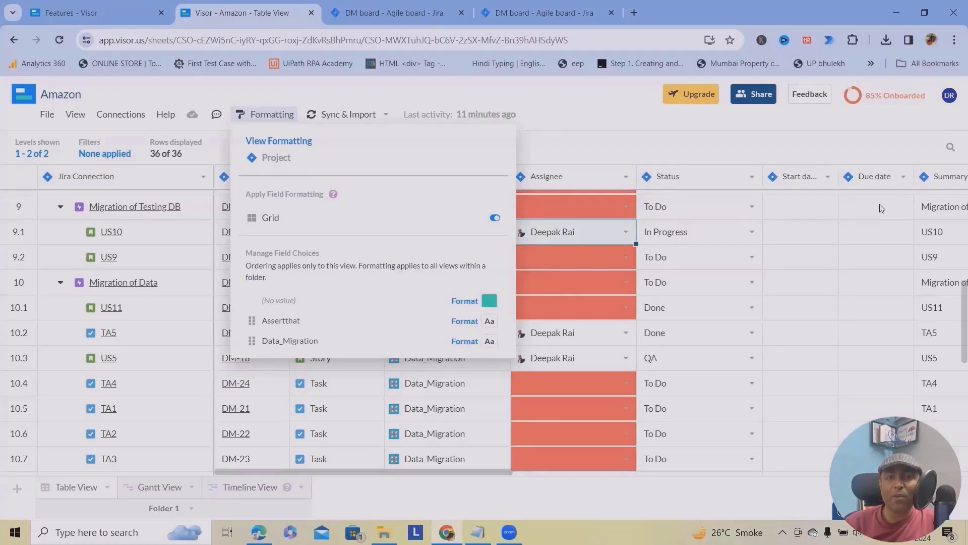
pyautogui.click(881, 208)
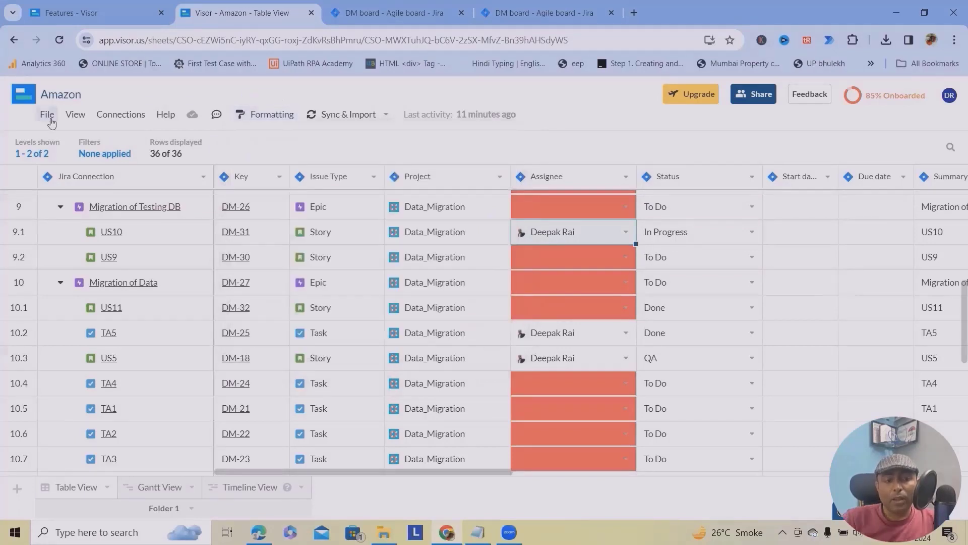
pyautogui.click(47, 115)
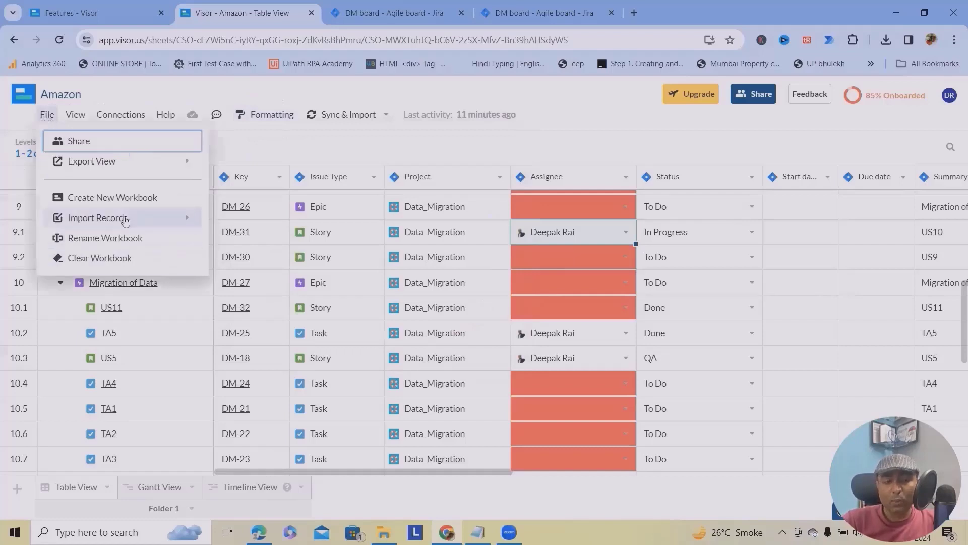
pyautogui.moveTo(159, 161)
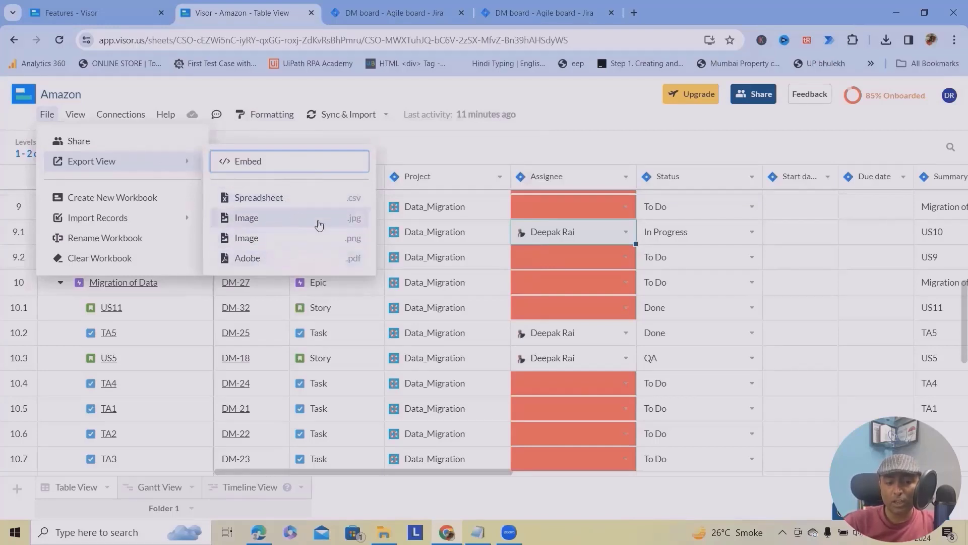
pyautogui.rightClick(309, 262)
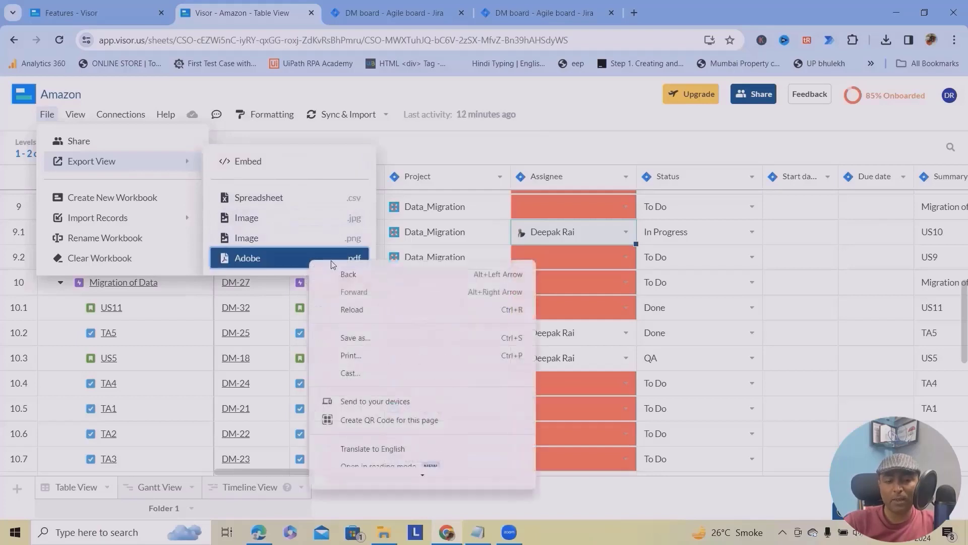
pyautogui.click(266, 200)
pyautogui.click(265, 200)
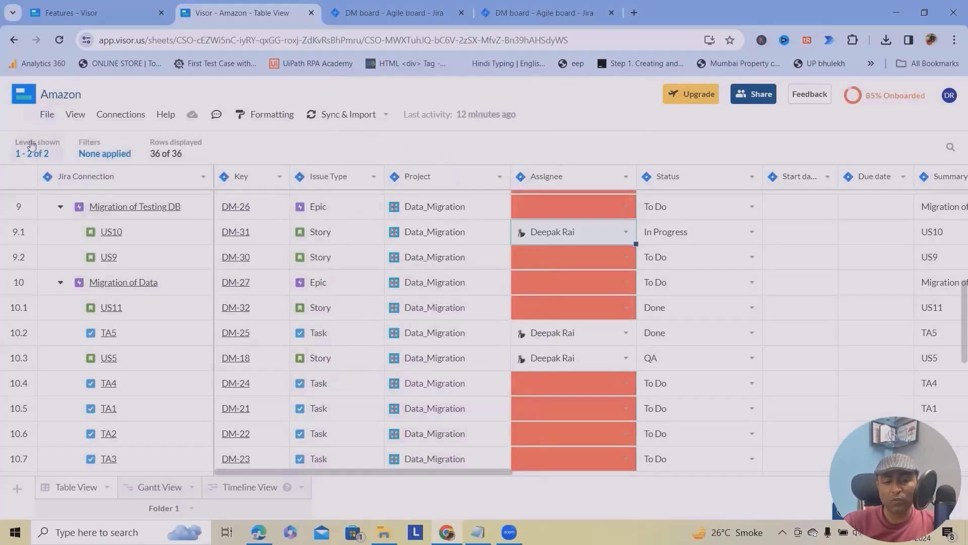
# Export the table view as a CSV spreadsheet, declining the suggestion to share viewer access instead.
pyautogui.click(46, 114)
pyautogui.moveTo(123, 164)
pyautogui.click(310, 201)
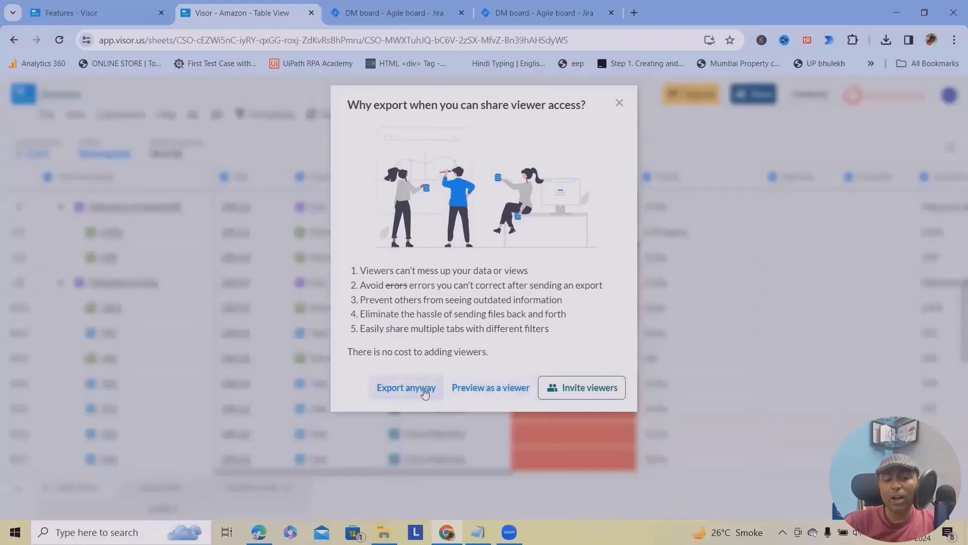
pyautogui.click(395, 389)
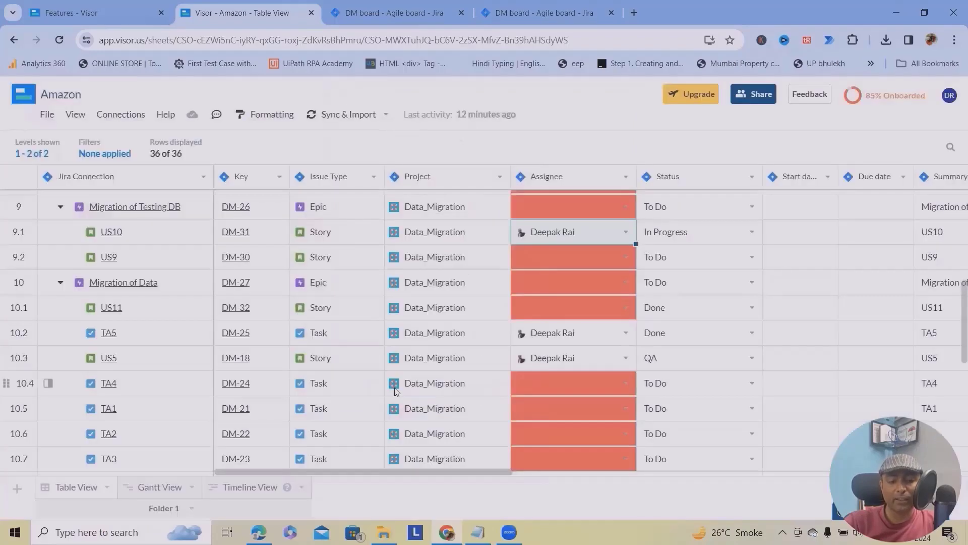
# Open the exported CSV file in Excel, look through its rows, and minimize it.
pyautogui.click(790, 81)
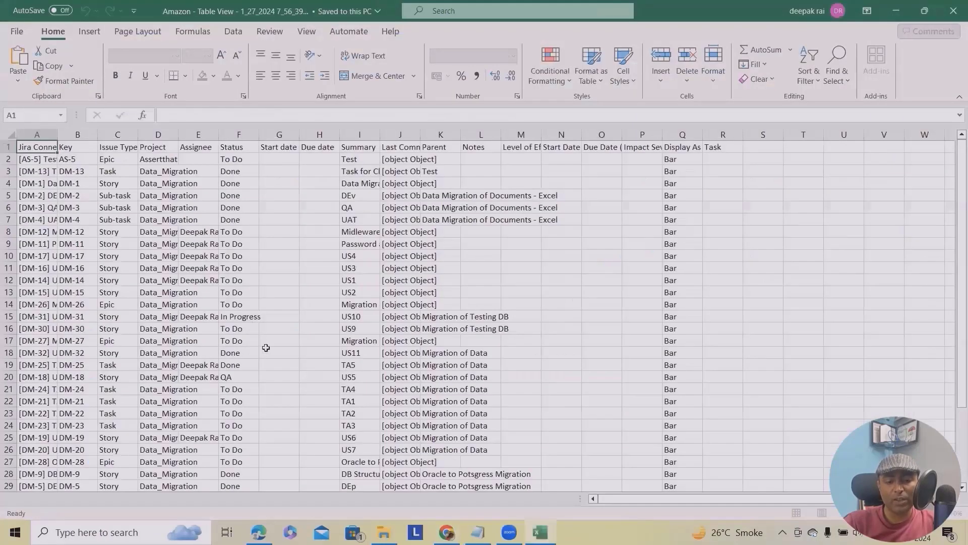
pyautogui.scroll(-8, 278, 367)
pyautogui.scroll(8, 298, 392)
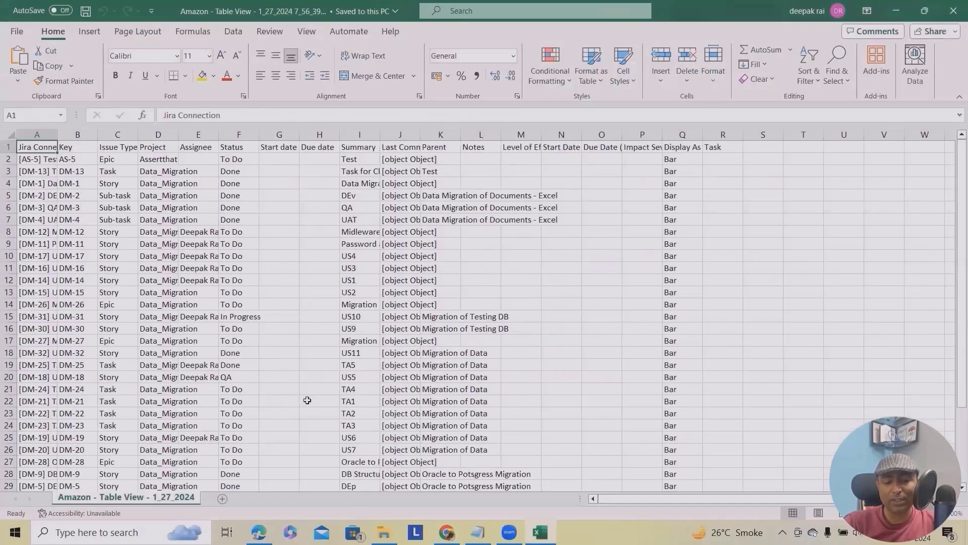
pyautogui.click(896, 11)
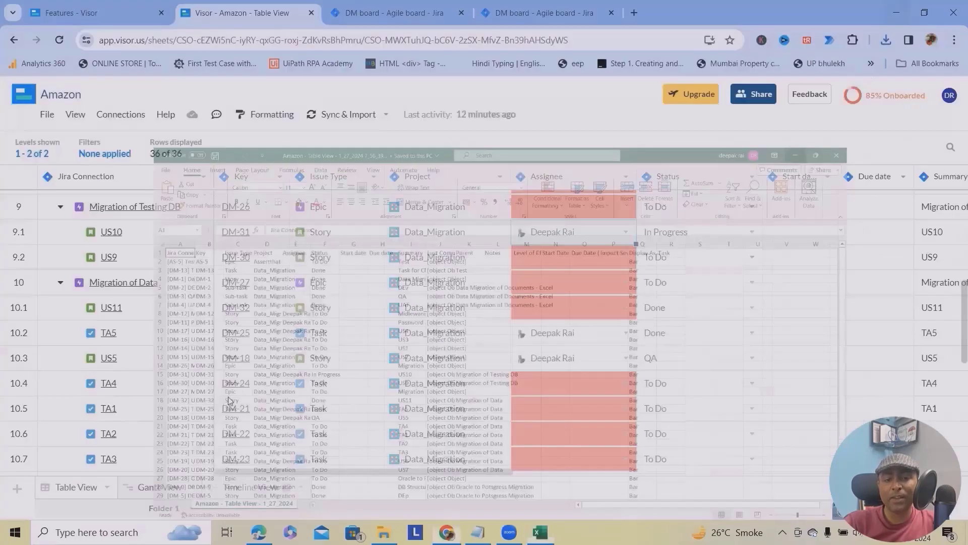
# Export the table view as an Adobe PDF and view the exported file before returning to the Amazon workbook.
pyautogui.click(47, 114)
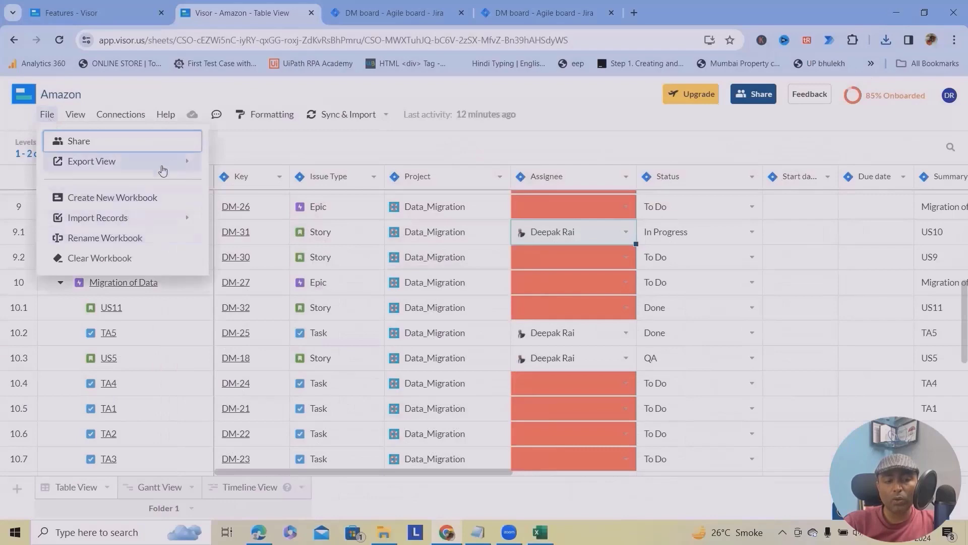
pyautogui.click(167, 163)
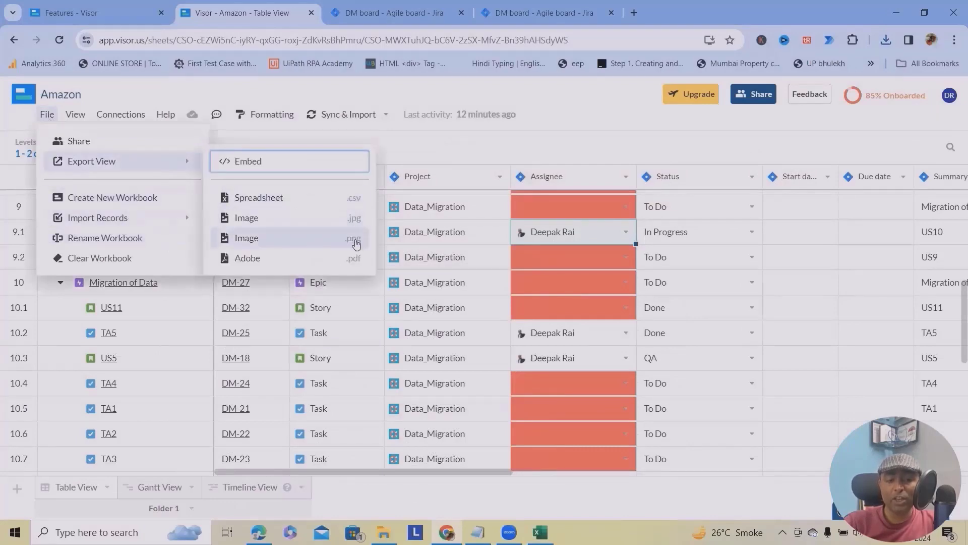
pyautogui.click(351, 259)
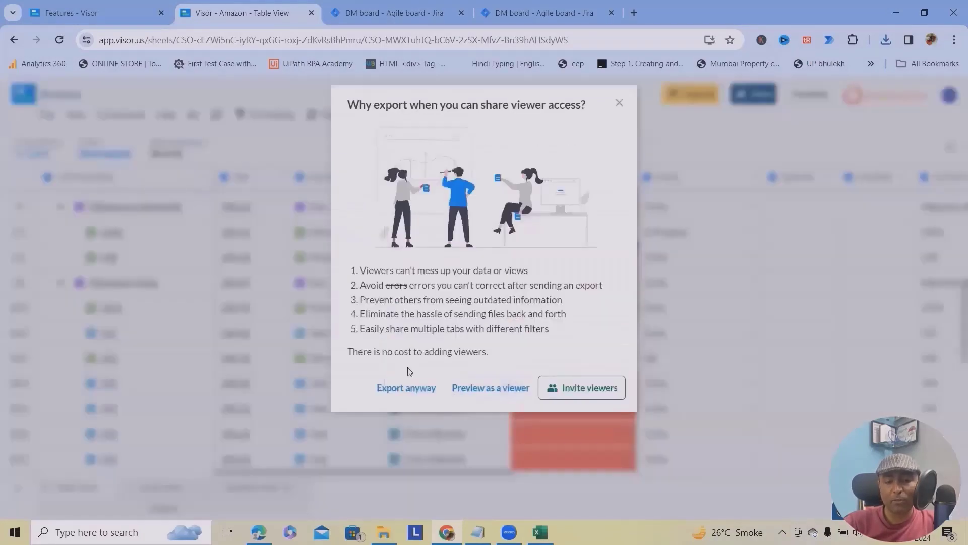
pyautogui.click(392, 393)
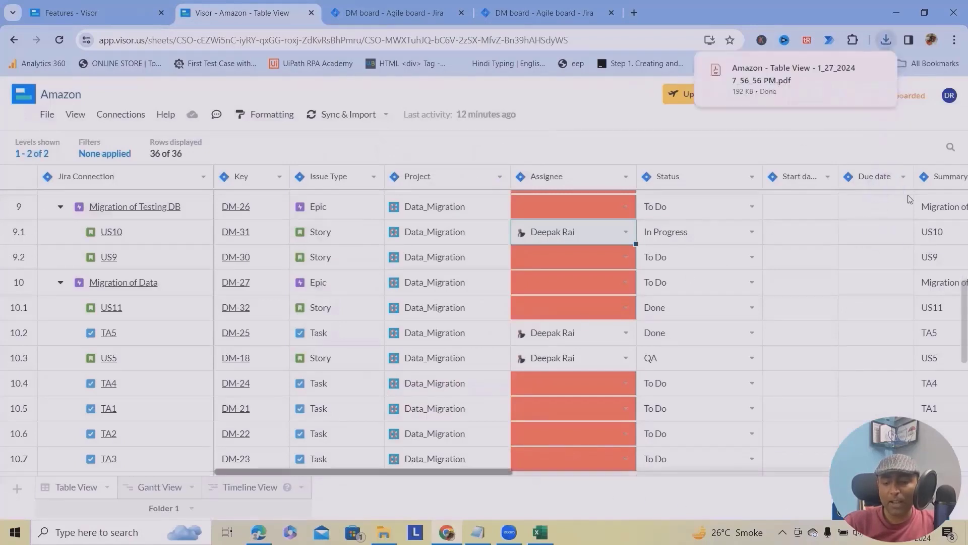
pyautogui.click(786, 77)
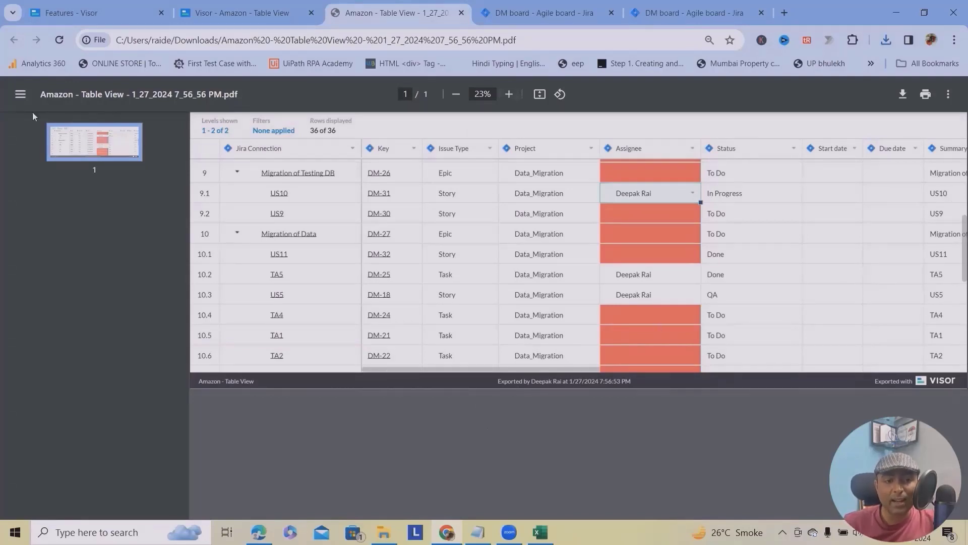
pyautogui.click(201, 10)
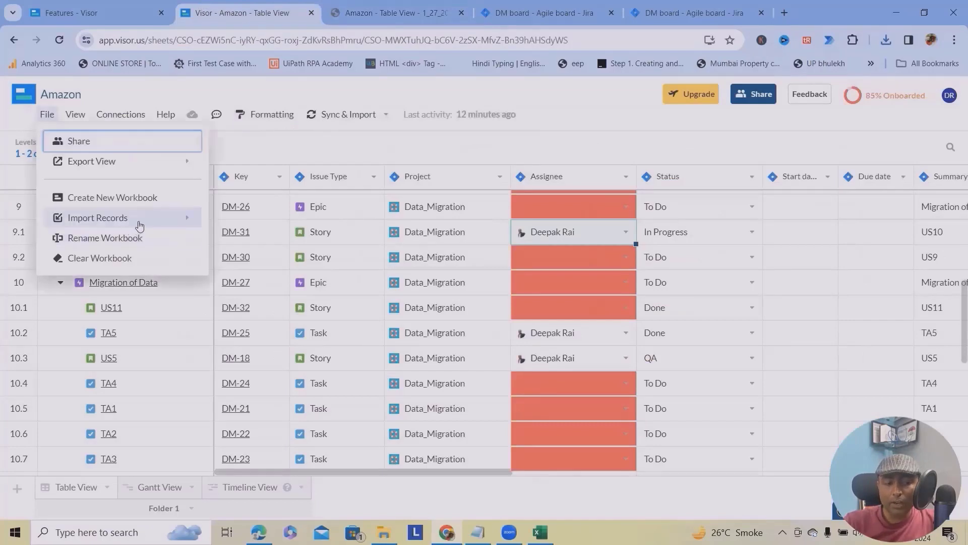
# Examine the record import sources, the expand/collapse levels and the hidden columns of the workbook.
pyautogui.click(183, 227)
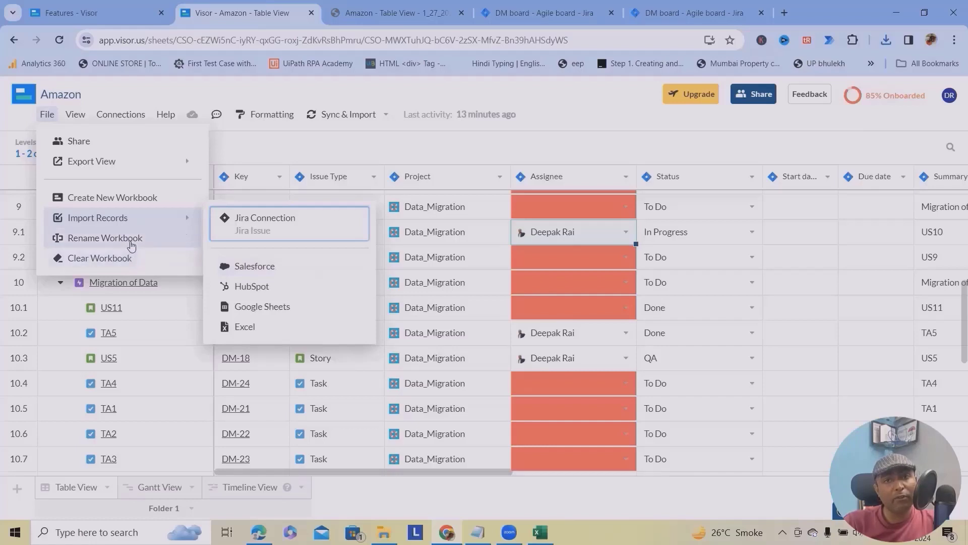
pyautogui.click(626, 102)
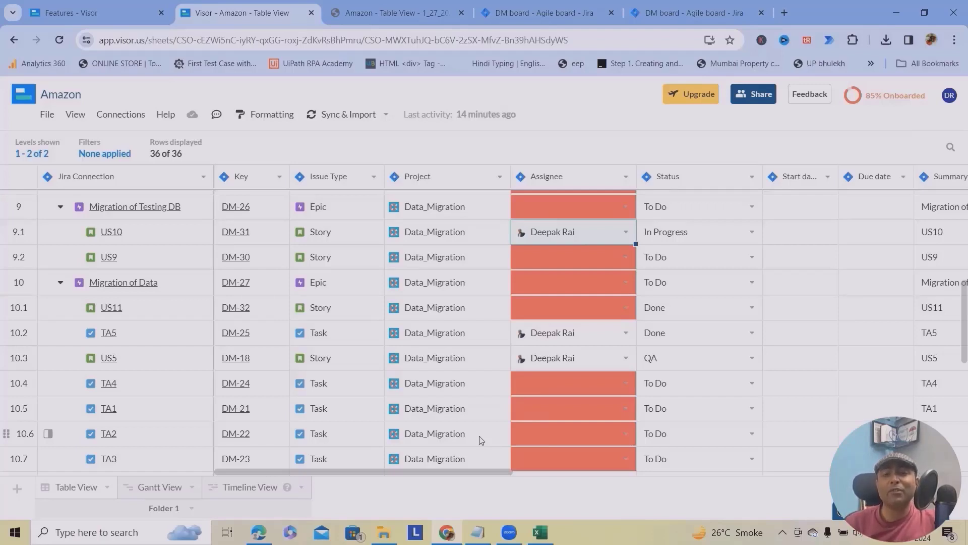
pyautogui.click(75, 114)
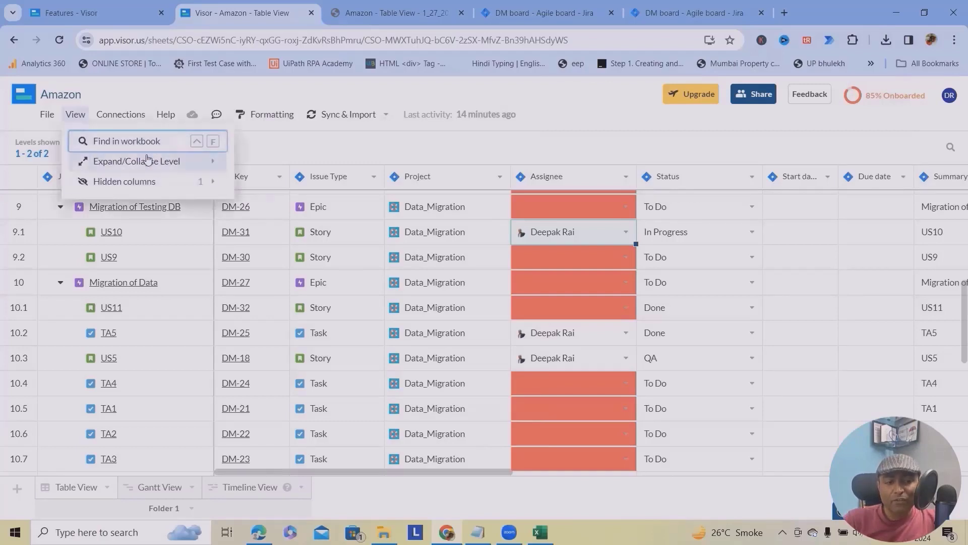
pyautogui.moveTo(202, 168)
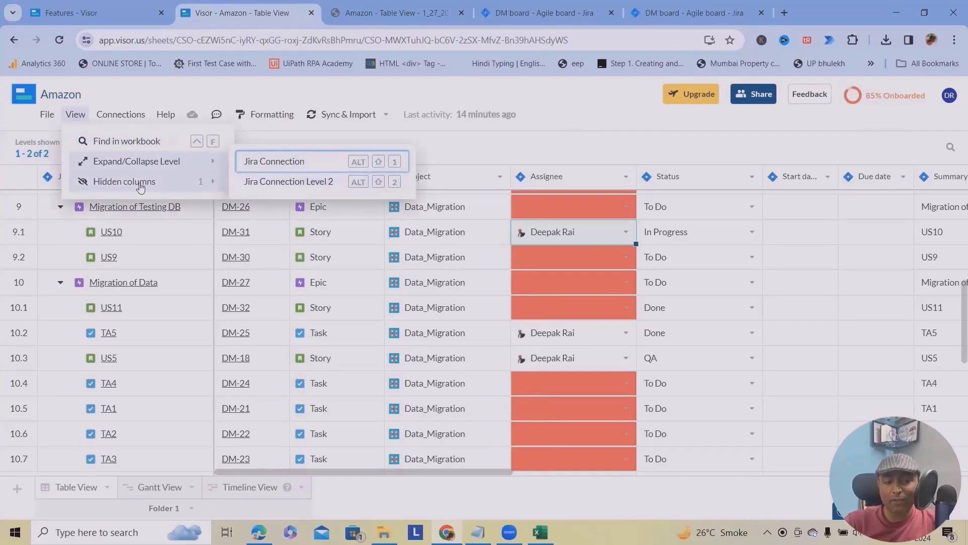
pyautogui.moveTo(194, 185)
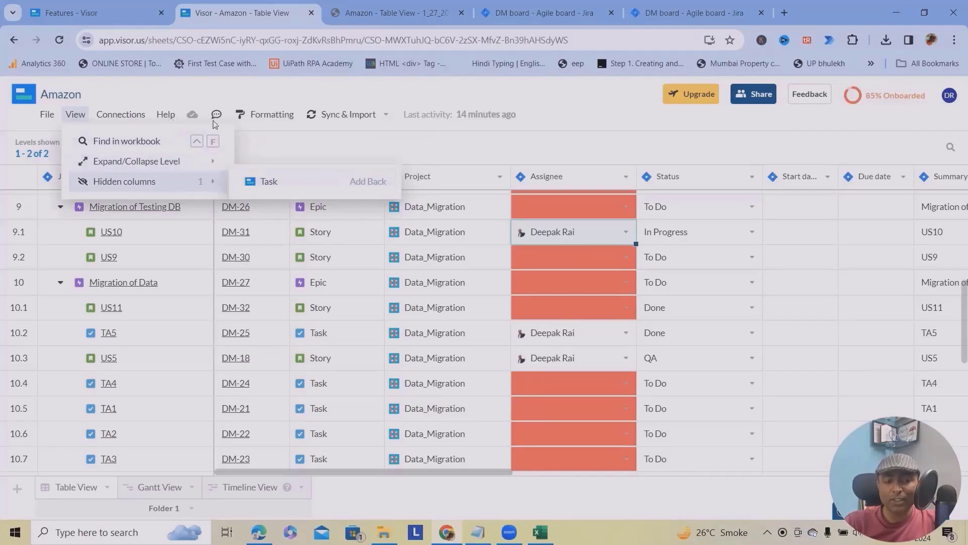
pyautogui.click(577, 124)
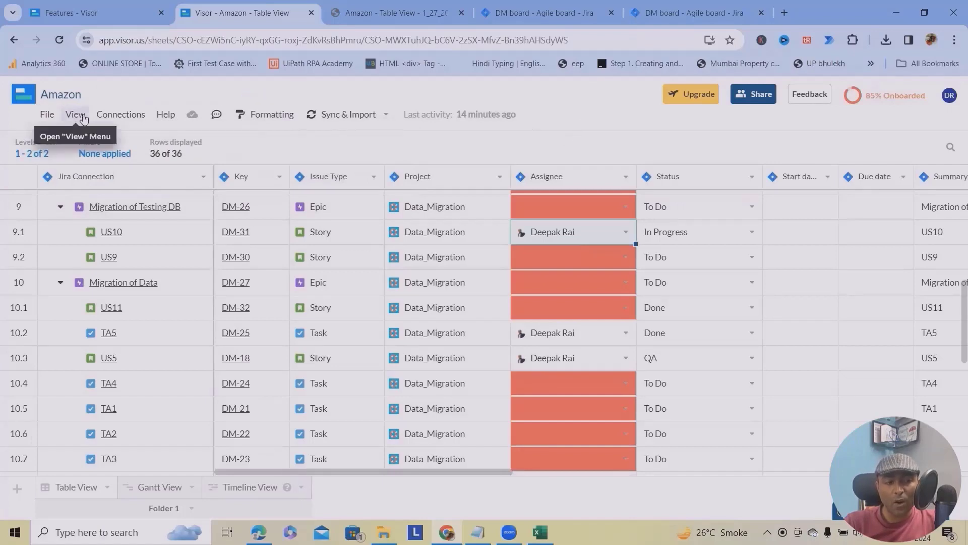
# Examine the Key field's options and the field types offered when adding a field, without adding one.
pyautogui.click(279, 176)
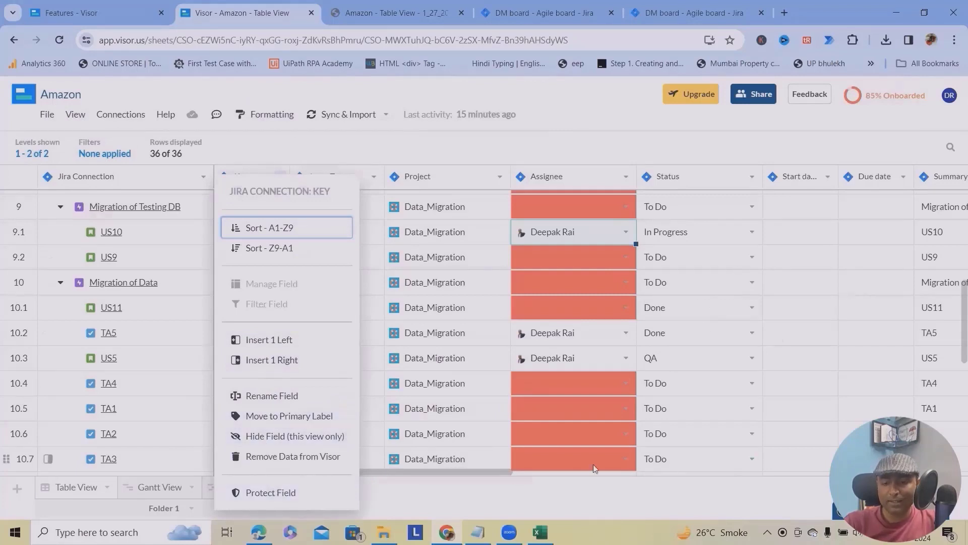
pyautogui.moveTo(451, 469); pyautogui.dragTo(749, 469)
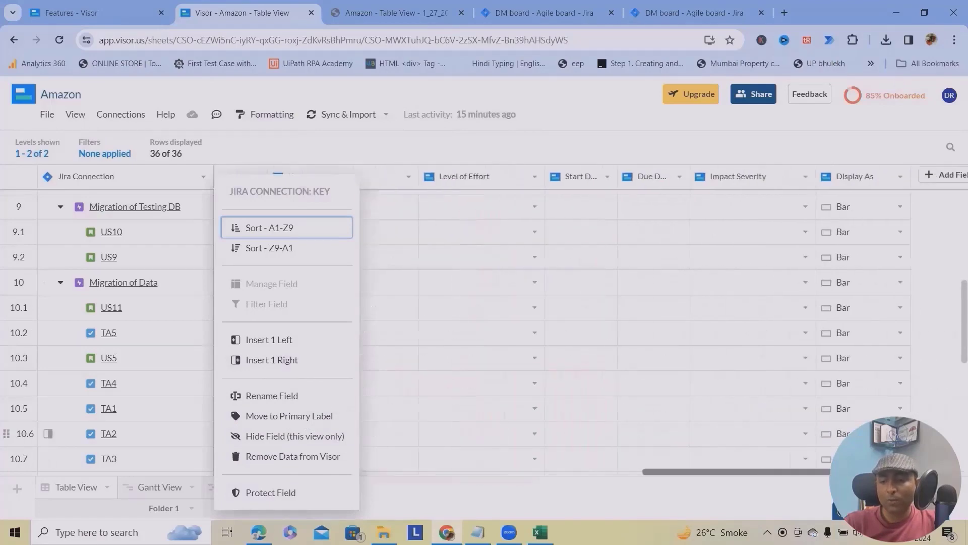
pyautogui.moveTo(847, 470); pyautogui.dragTo(874, 470)
pyautogui.click(952, 434)
pyautogui.click(898, 178)
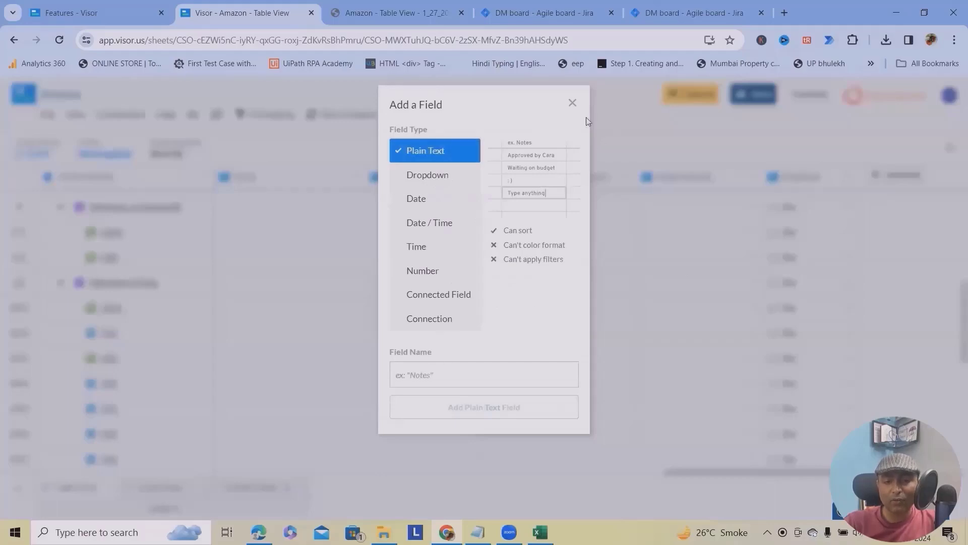
pyautogui.click(572, 102)
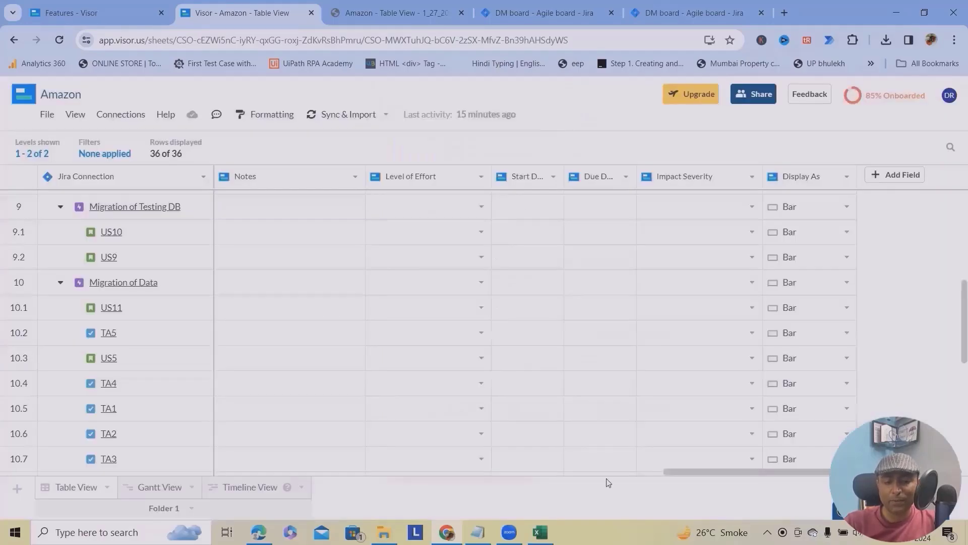
# Set Display As to Milestone for the Migration of Testing DB epic.
pyautogui.moveTo(684, 472); pyautogui.dragTo(795, 404)
pyautogui.click(837, 212)
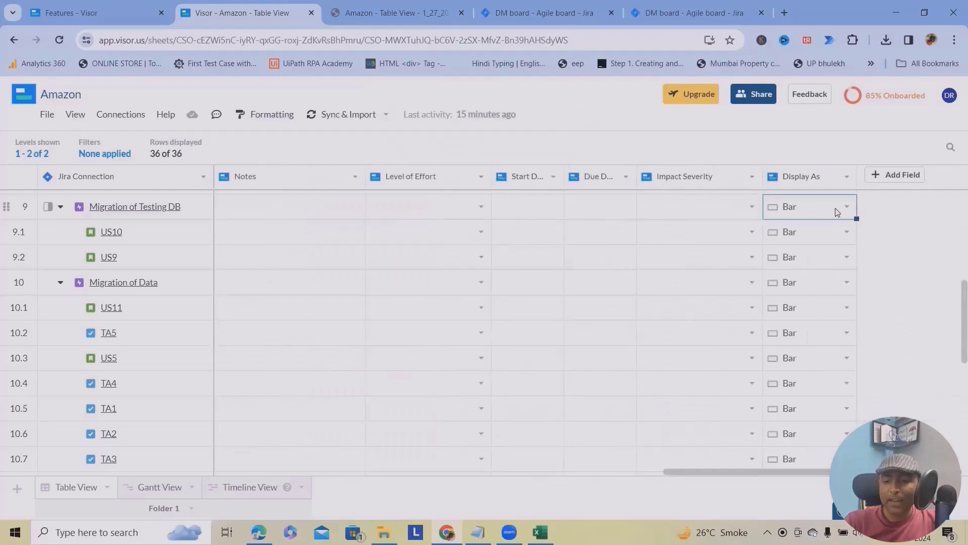
pyautogui.click(847, 207)
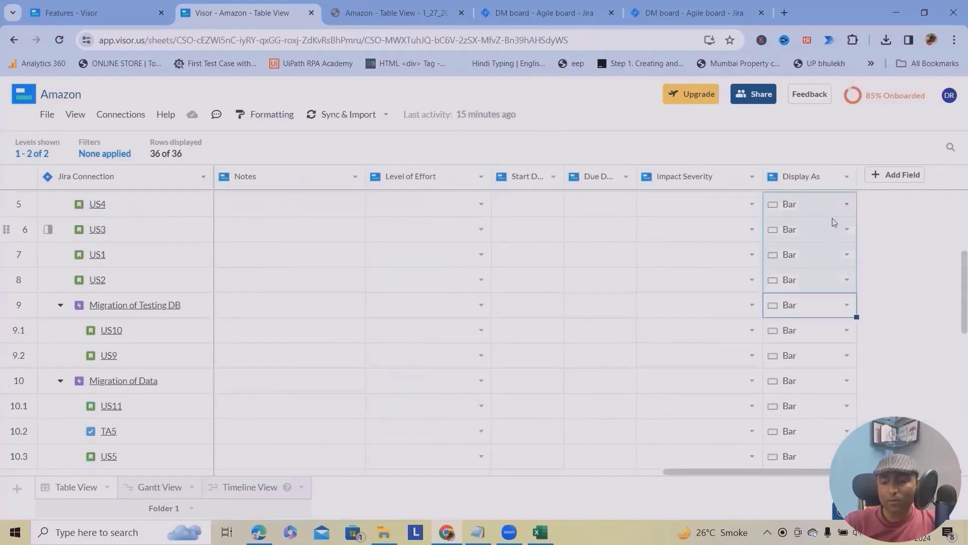
pyautogui.click(847, 306)
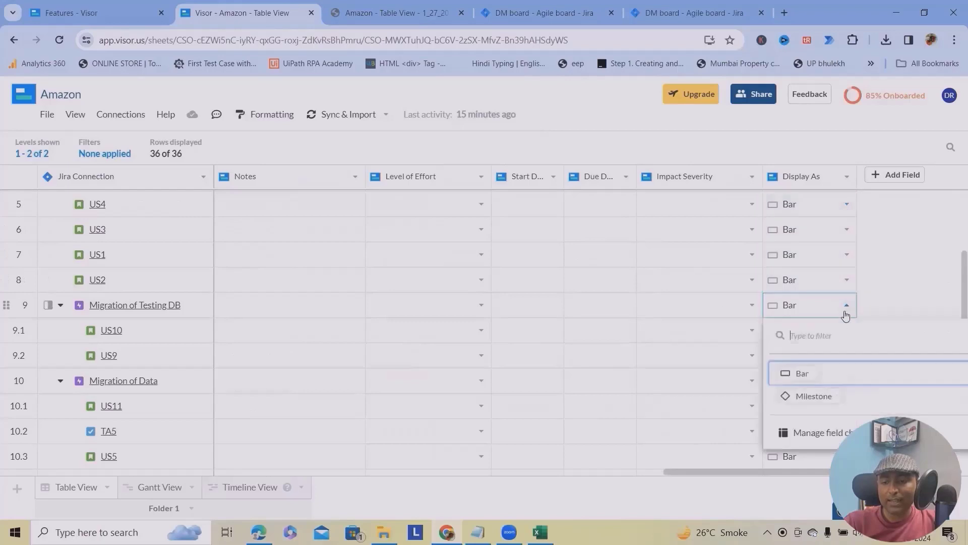
pyautogui.click(824, 404)
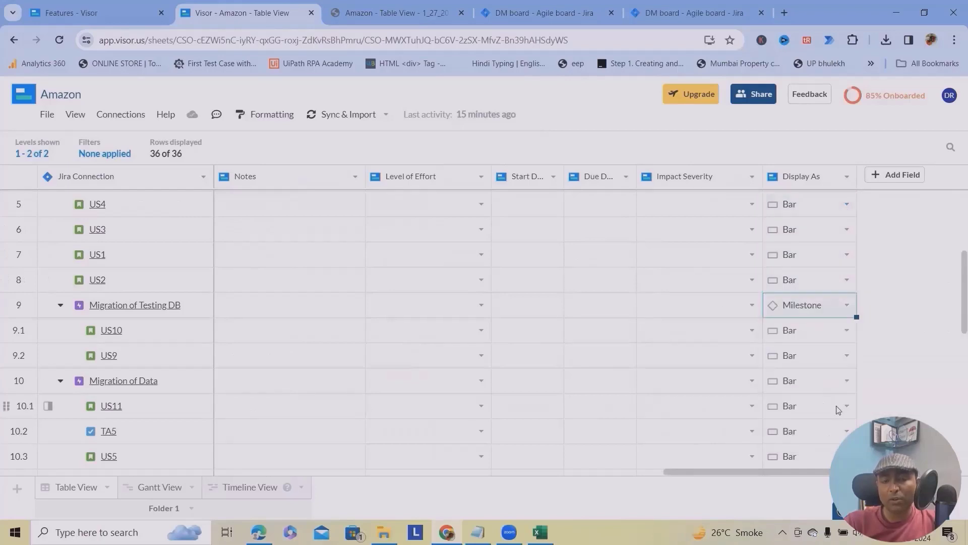
pyautogui.moveTo(729, 469); pyautogui.dragTo(283, 470)
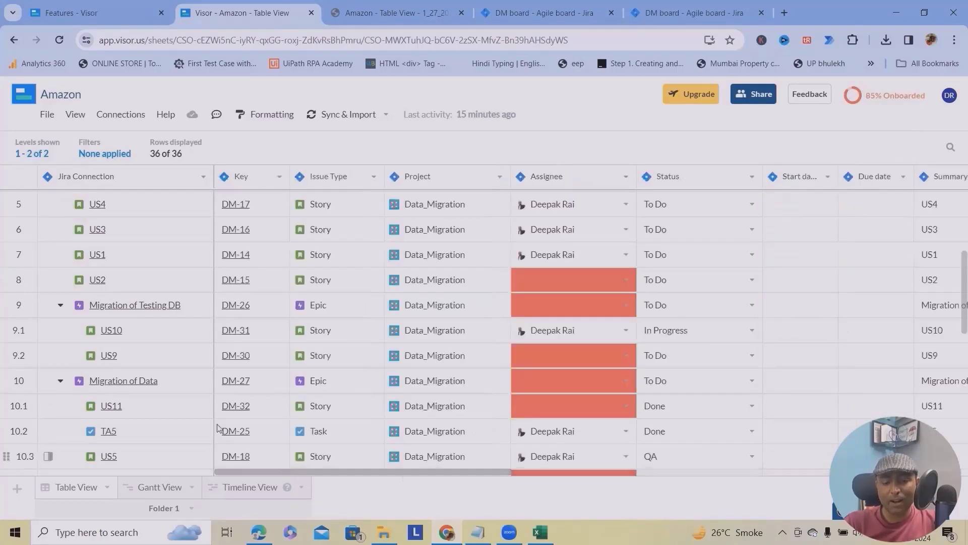
pyautogui.scroll(-1, 191, 409)
pyautogui.scroll(3, 18, 464)
pyautogui.click(47, 114)
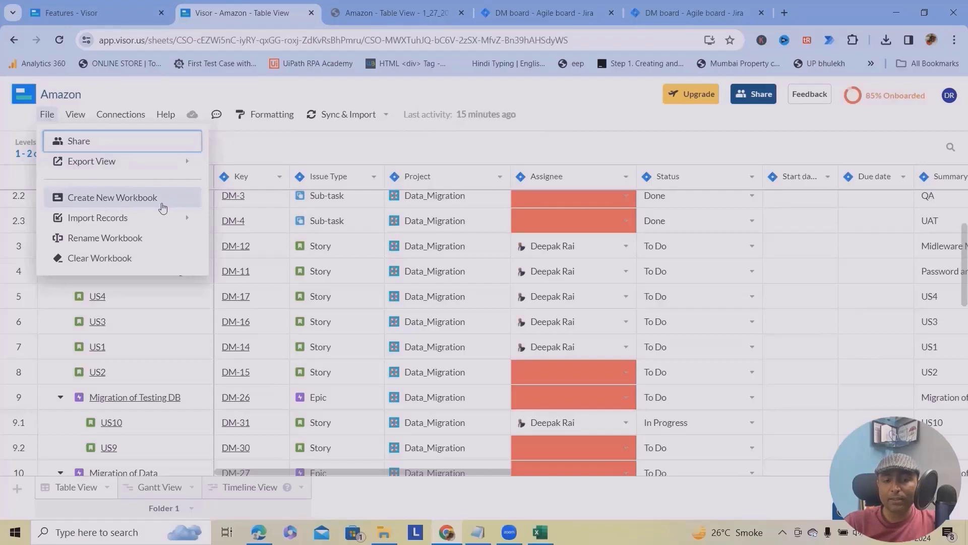
pyautogui.click(618, 121)
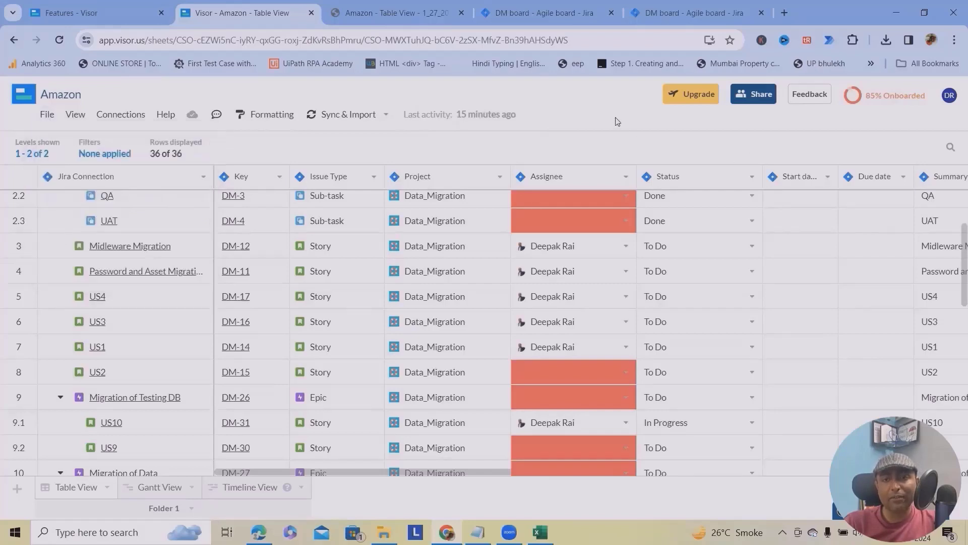